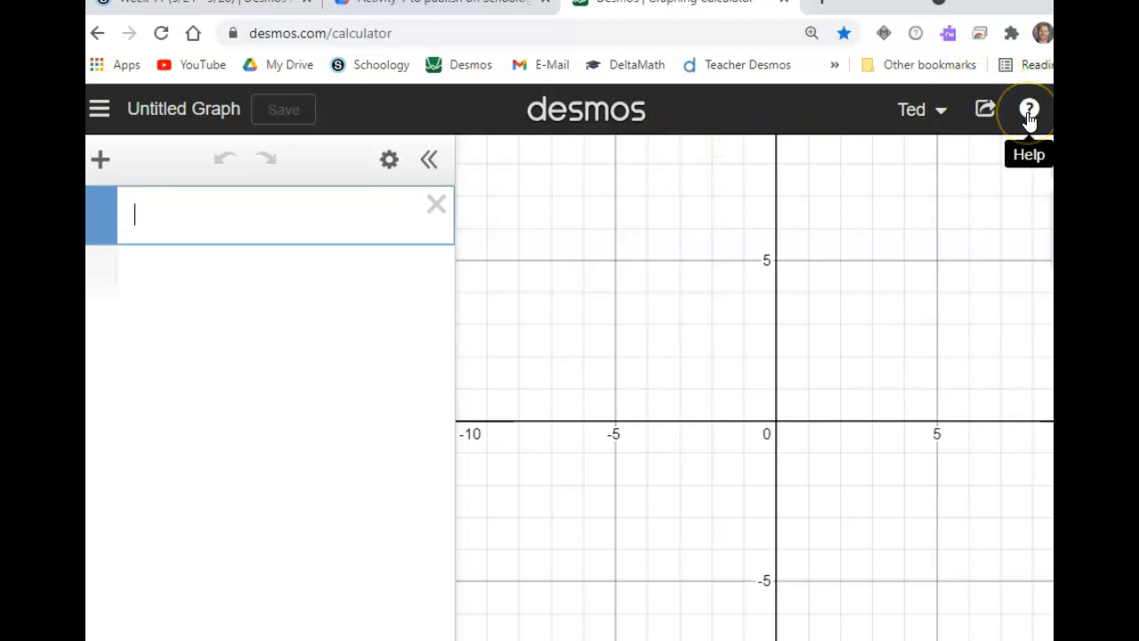
- Open the Getting Started learning resources from the calculator's help and browse the graphing calculator topic
click(1029, 110)
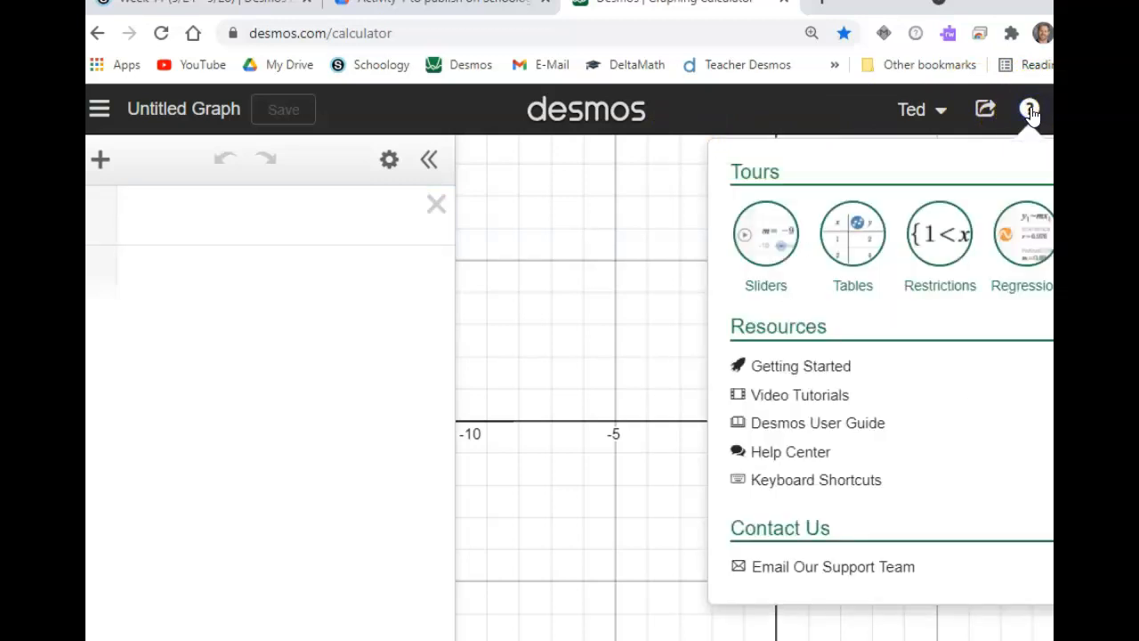
click(790, 372)
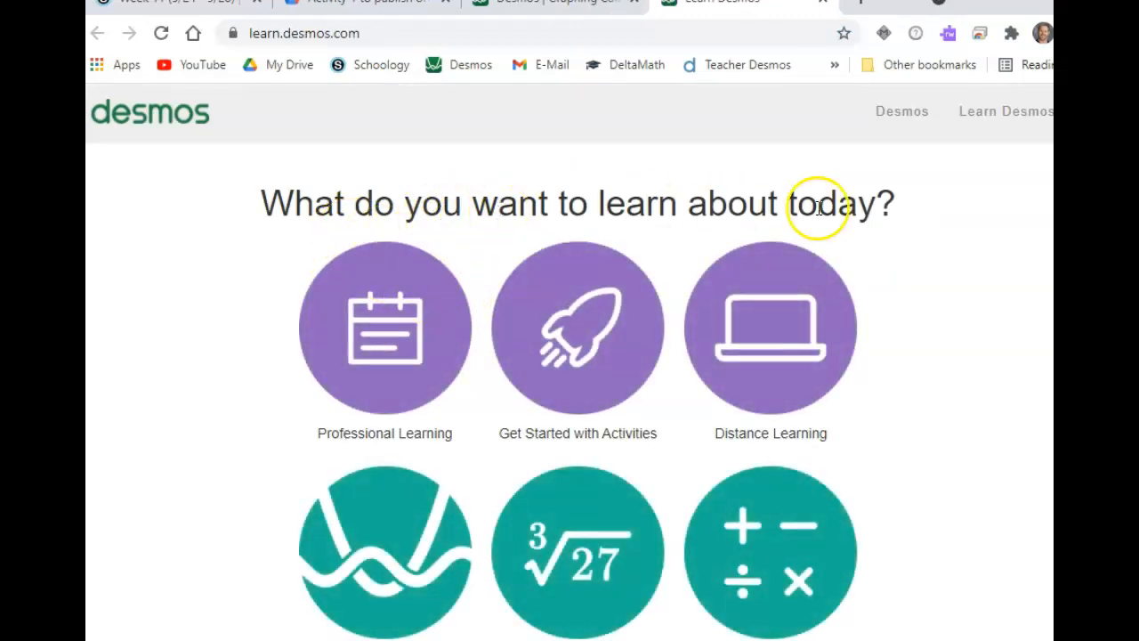
scroll(643, 346, down, 1)
scroll(641, 338, down, 3)
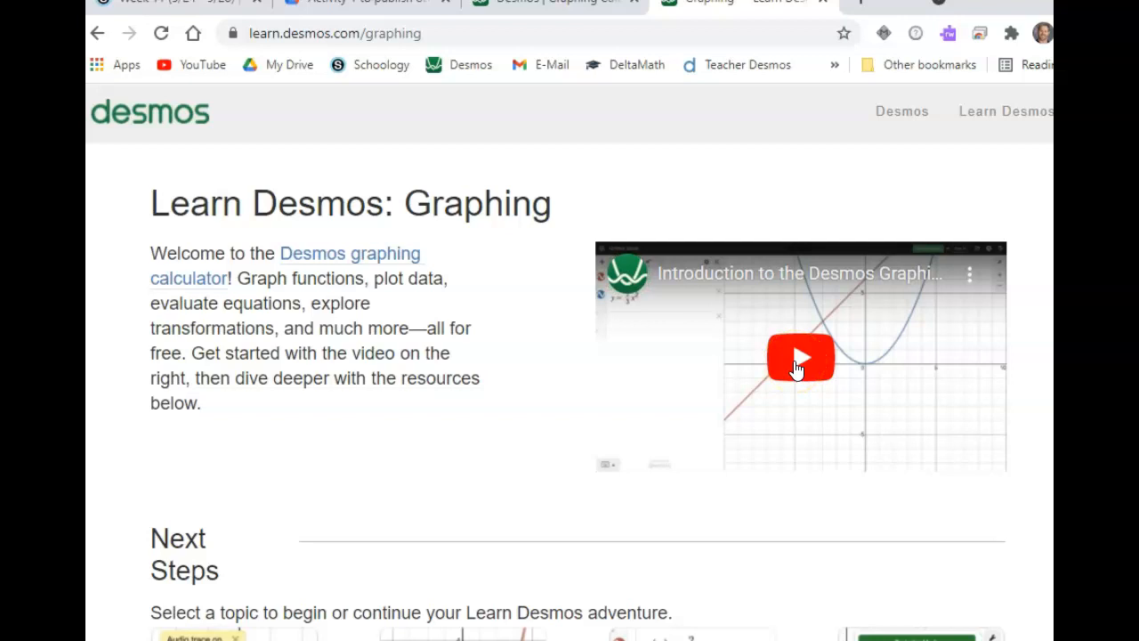
click(574, 15)
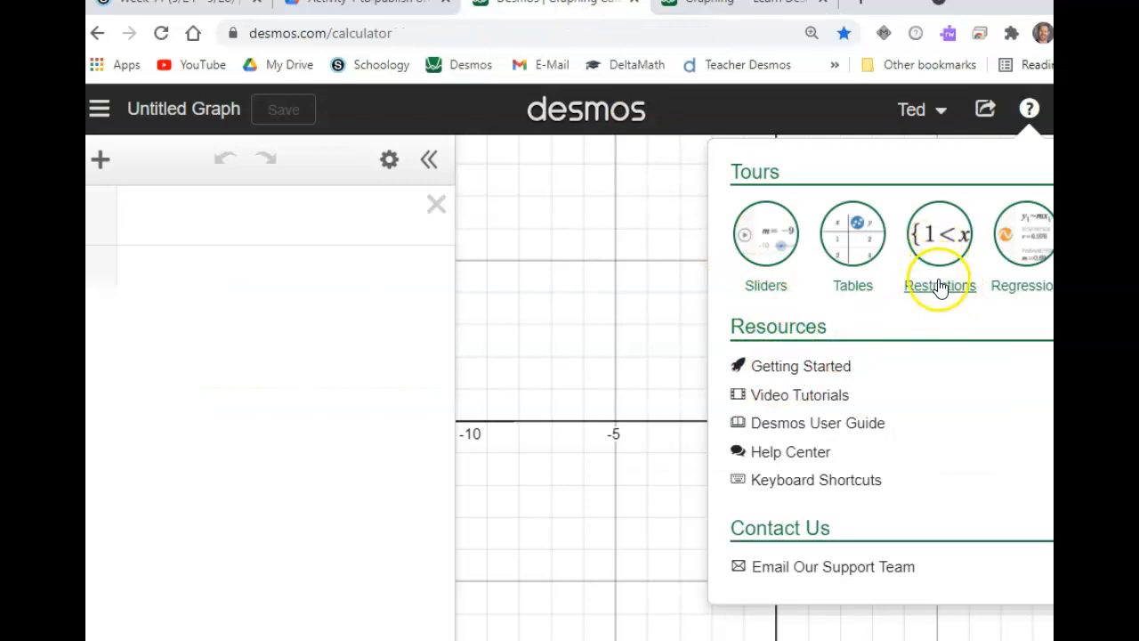
click(790, 372)
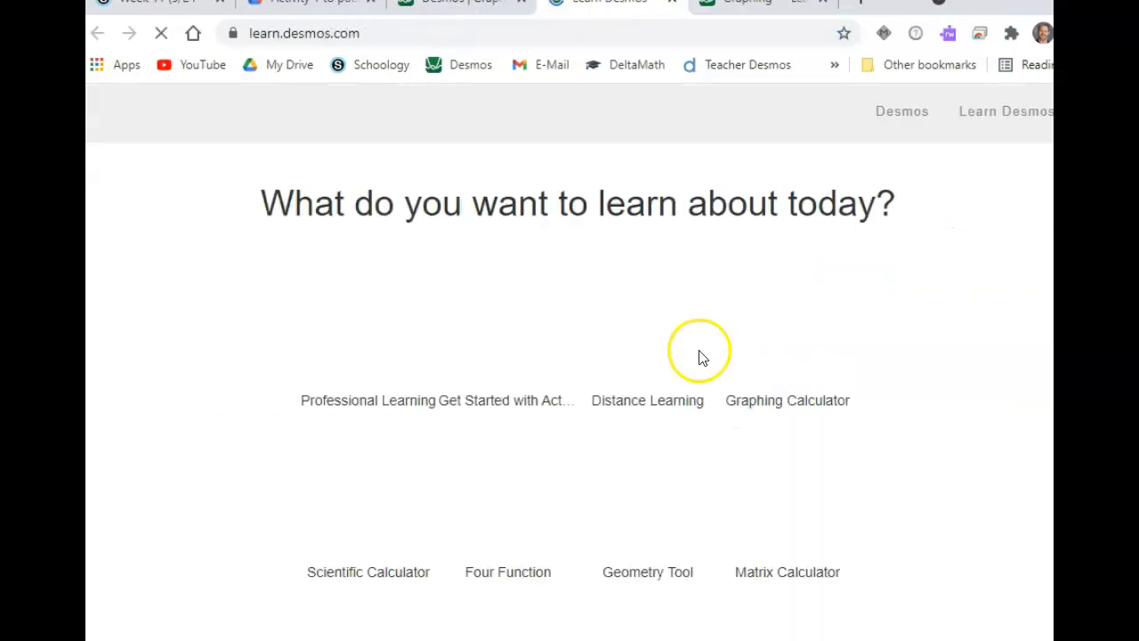
scroll(511, 387, down, 2)
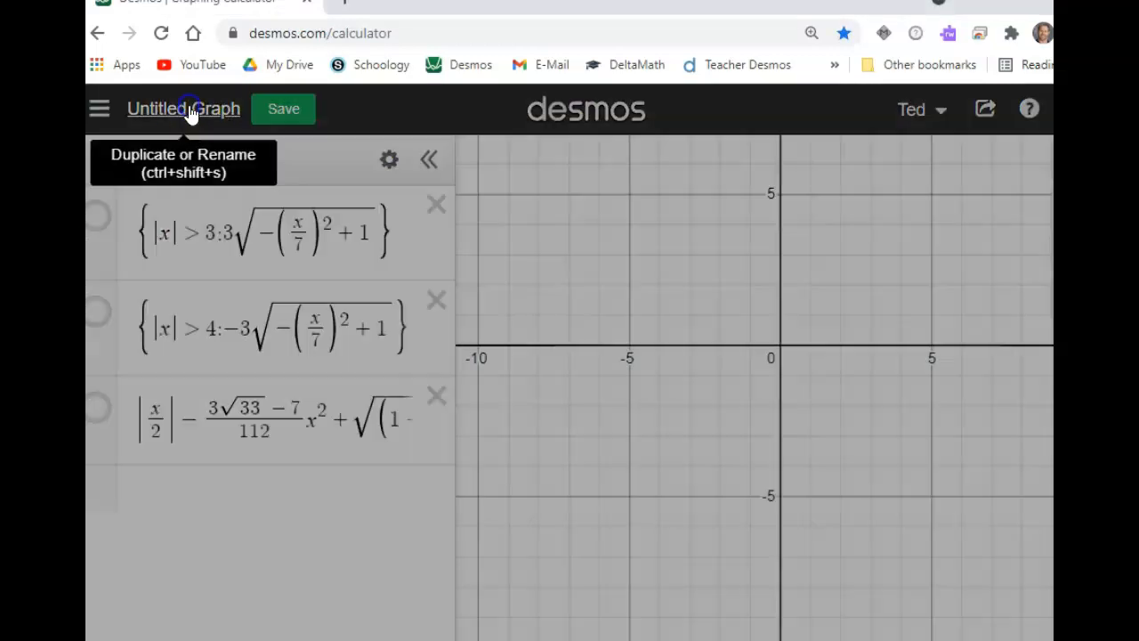
- Save the untitled graph with the title "Activity 1" followed by the teacher's name
click(190, 114)
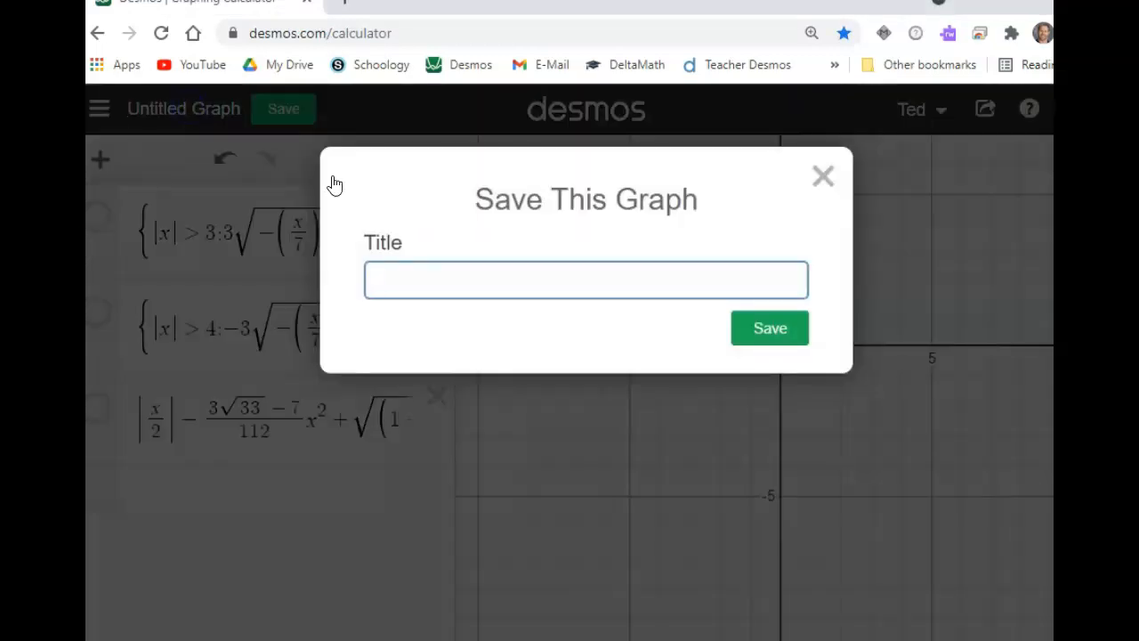
click(587, 277)
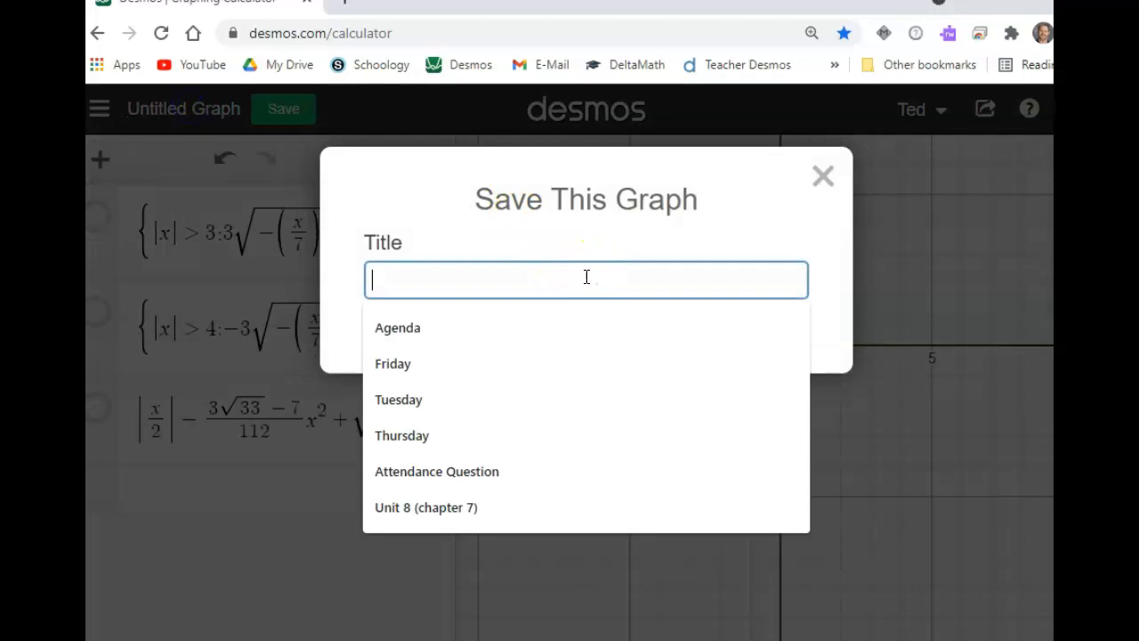
text(AC)
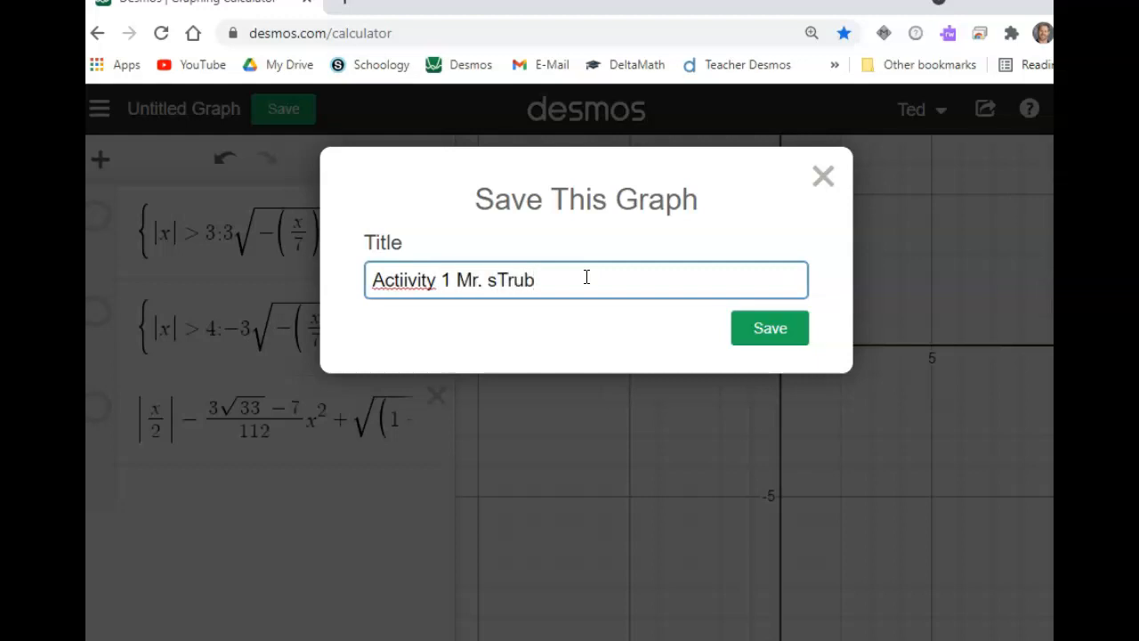
click(494, 281)
click(576, 280)
click(373, 285)
right_click(389, 276)
click(418, 290)
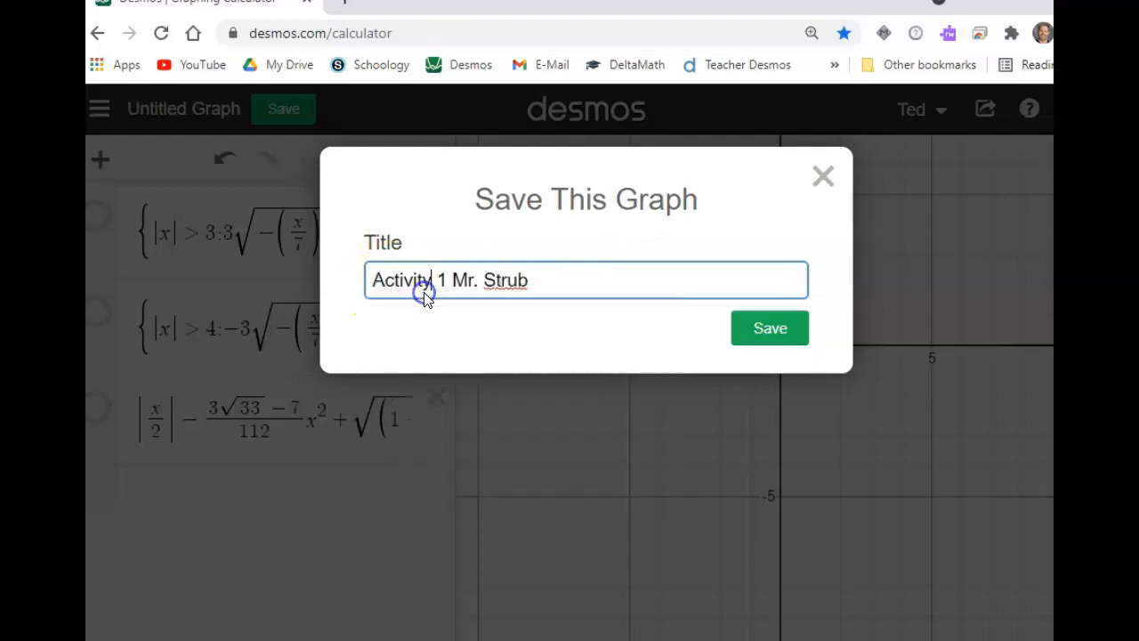
click(783, 330)
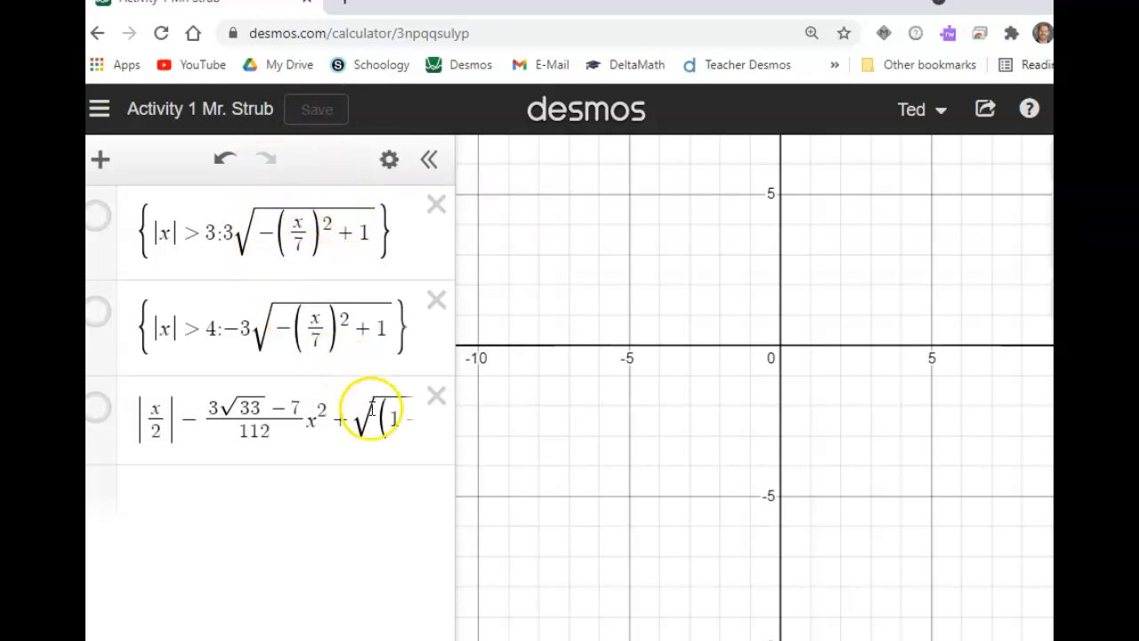
- Delete the third expression from the list and undo the deletion
click(388, 420)
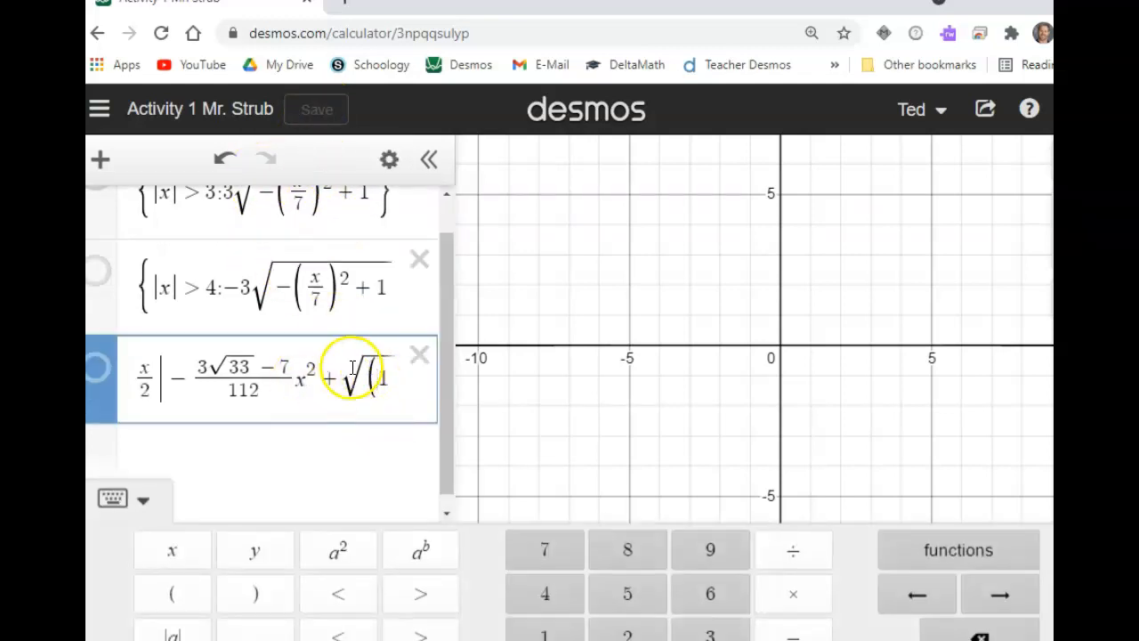
click(417, 356)
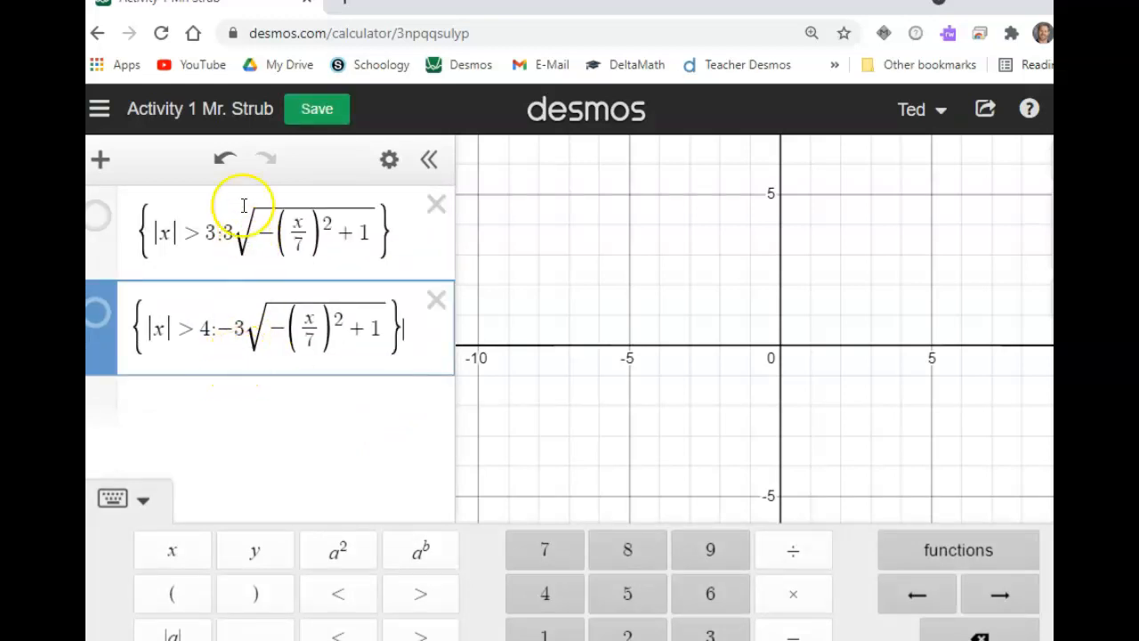
click(222, 162)
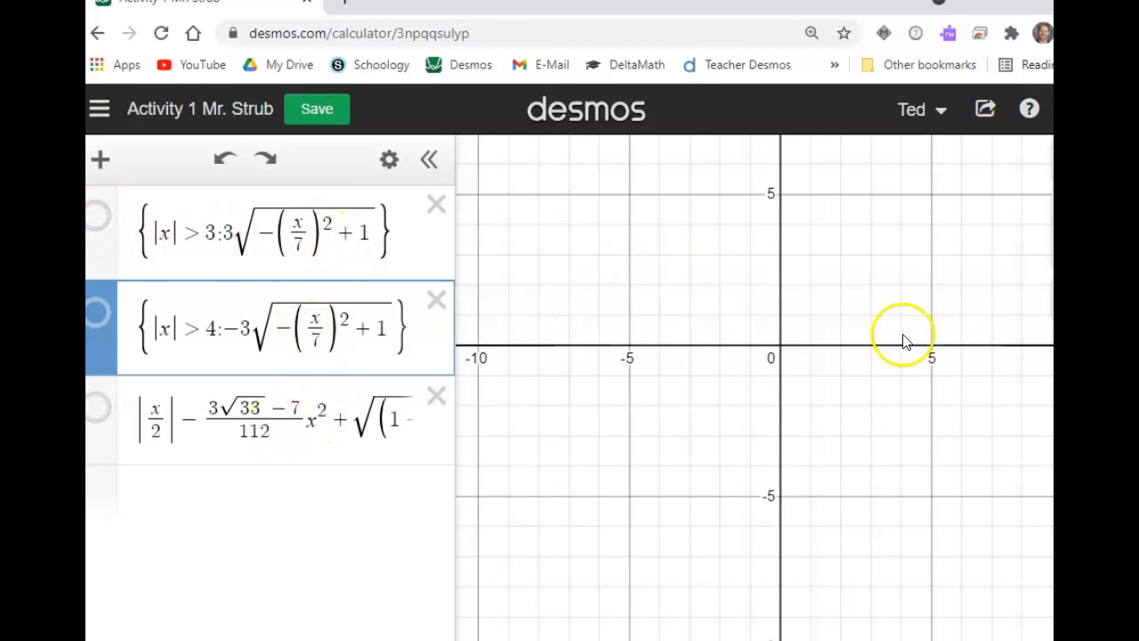
- Show the graphs of all three expressions in the list
scroll(725, 383, up, 1)
scroll(725, 383, down, 2)
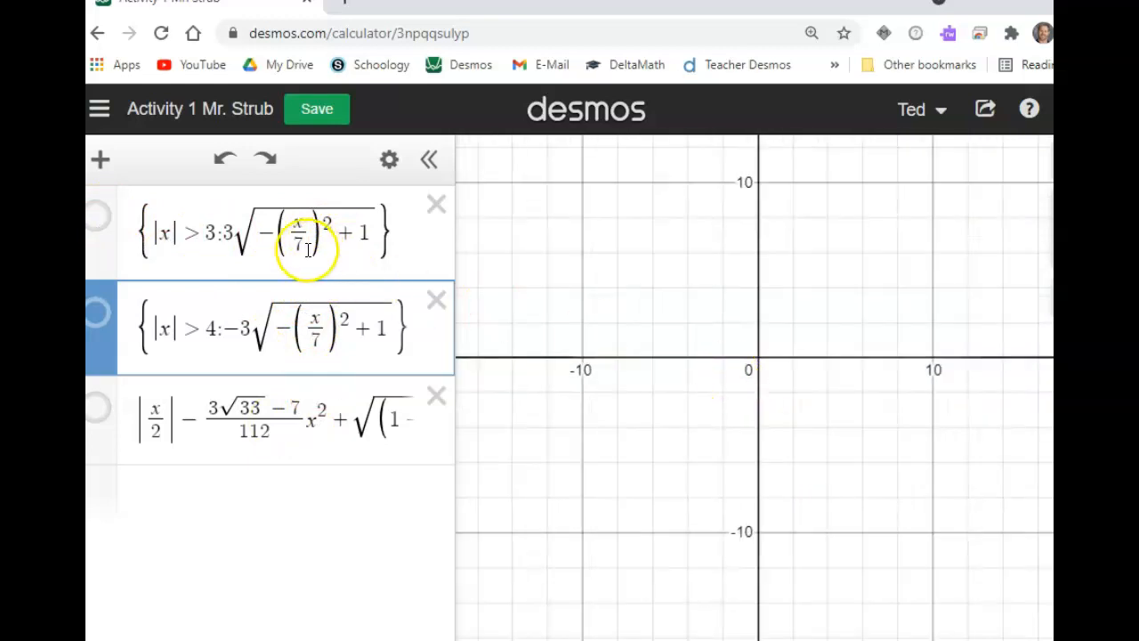
click(101, 222)
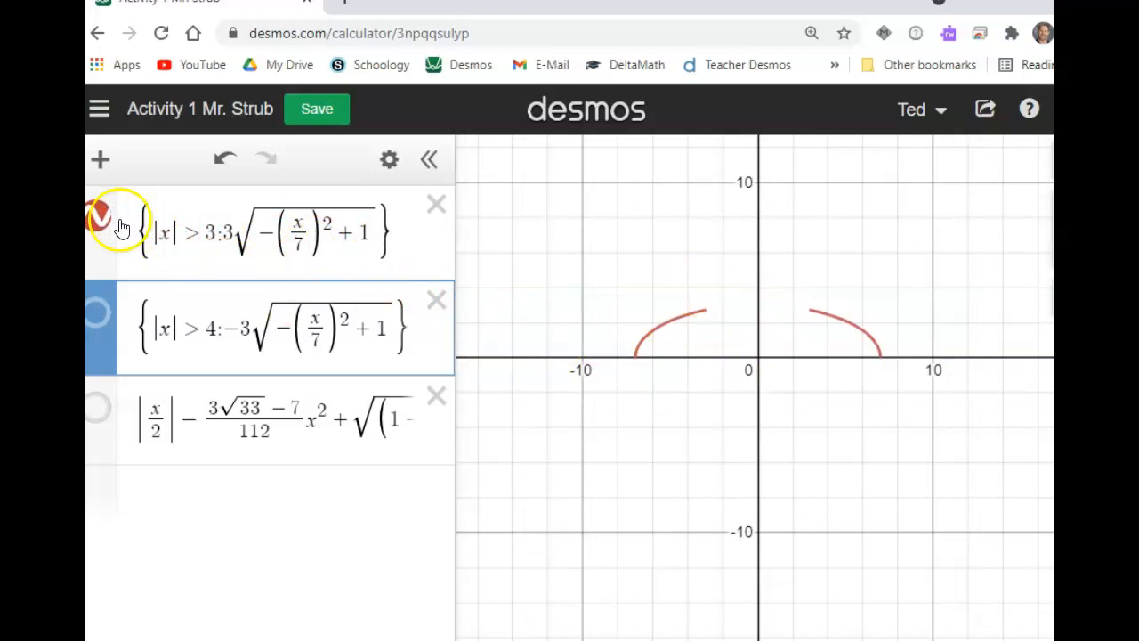
click(100, 314)
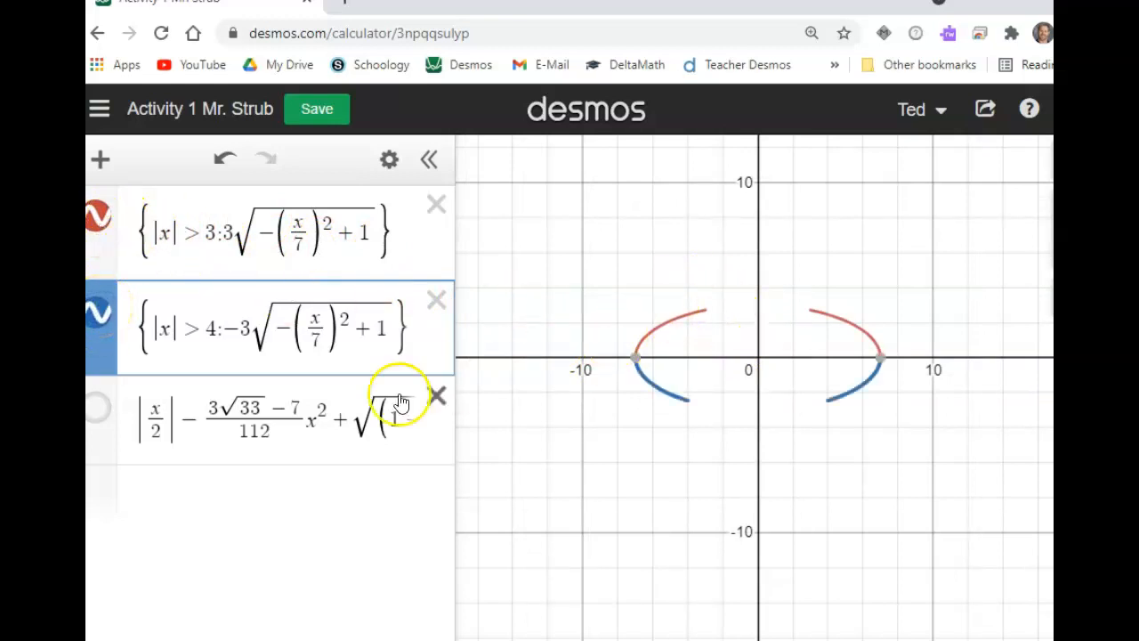
click(100, 411)
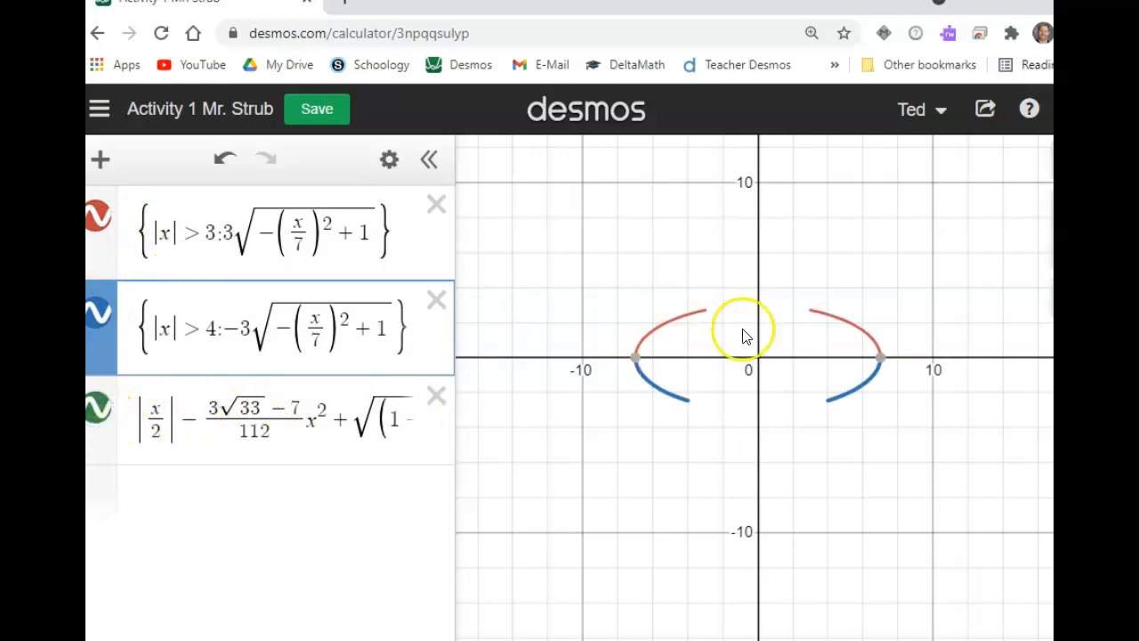
- Move the -3 in the third expression from inside the square root to after it
click(380, 415)
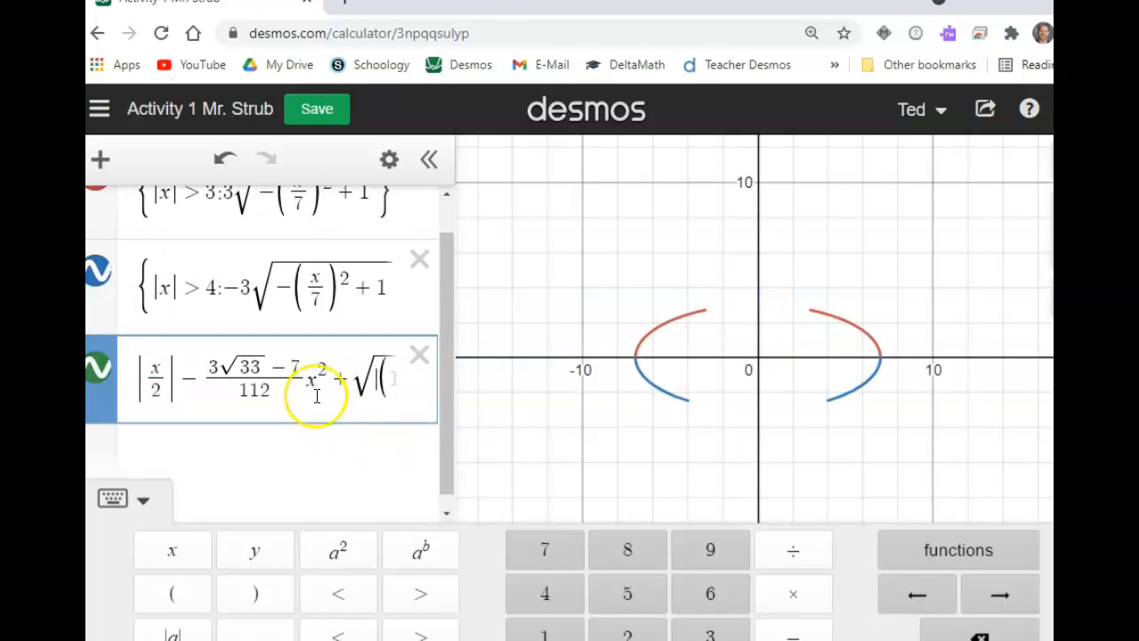
key(Right)
key(Right)
key(Right)
key(Right)
key(Right)
key(Right)
key(Right)
key(Right)
key(Right)
key(Right)
key(Right)
key(Right)
key(Right)
key(Right)
key(Right)
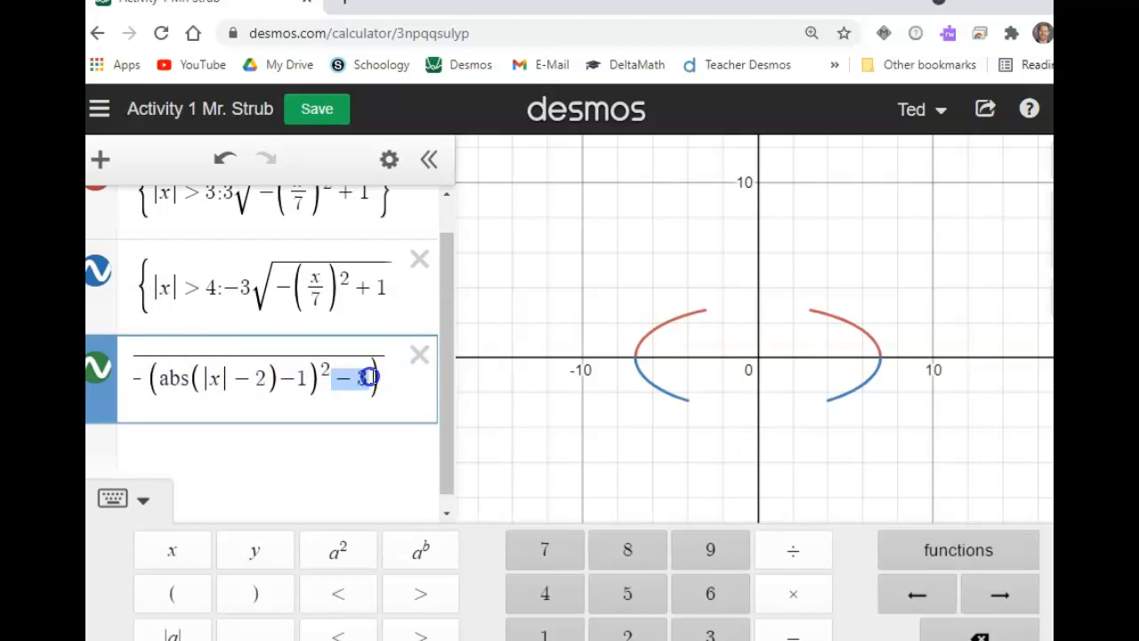
key(BackSpace)
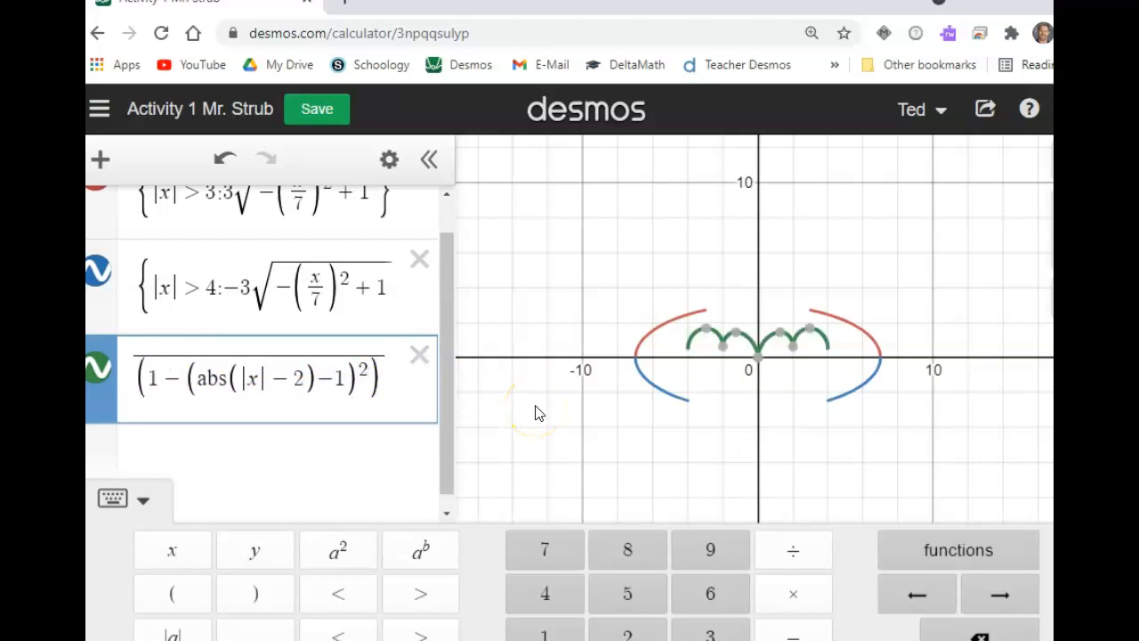
text(-3)
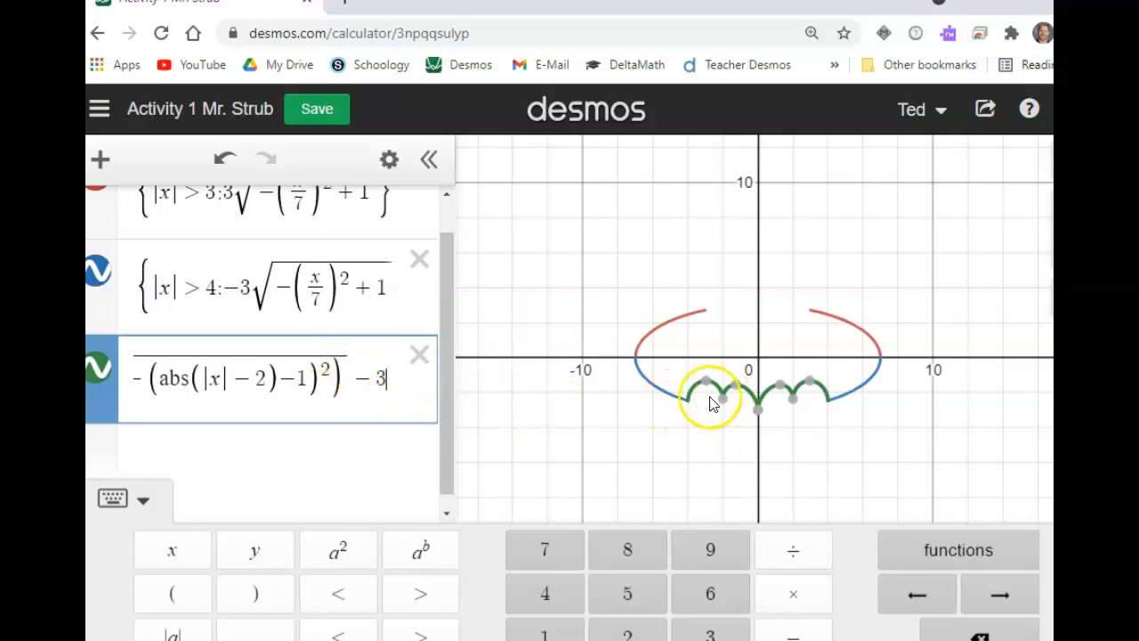
click(820, 434)
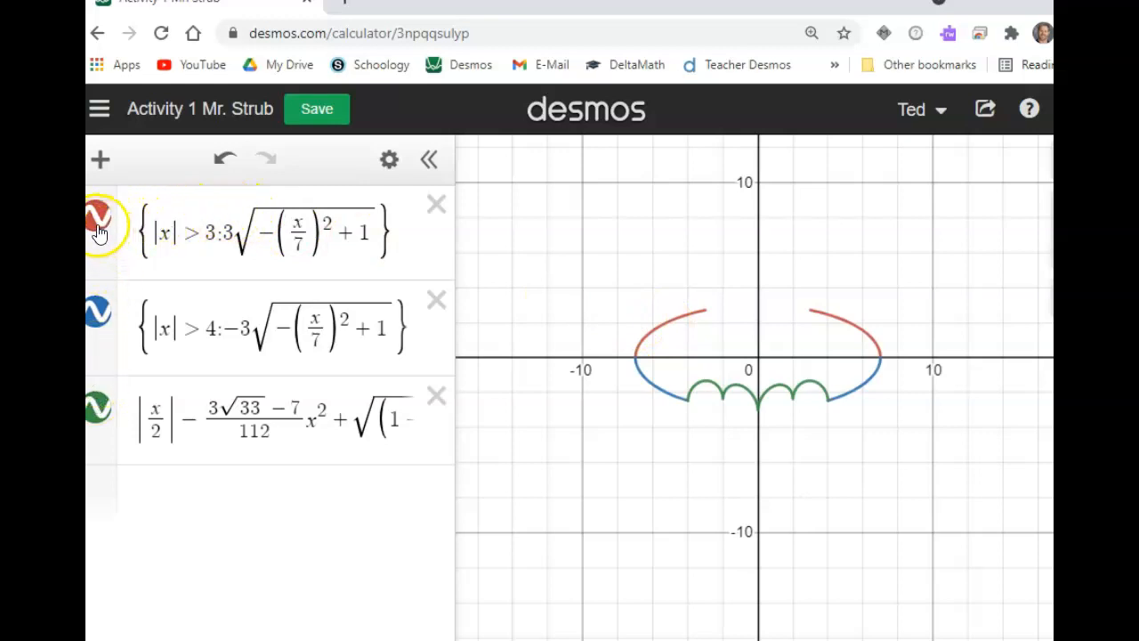
- Change the colour of all three curves to purple while editing the expression list
click(389, 161)
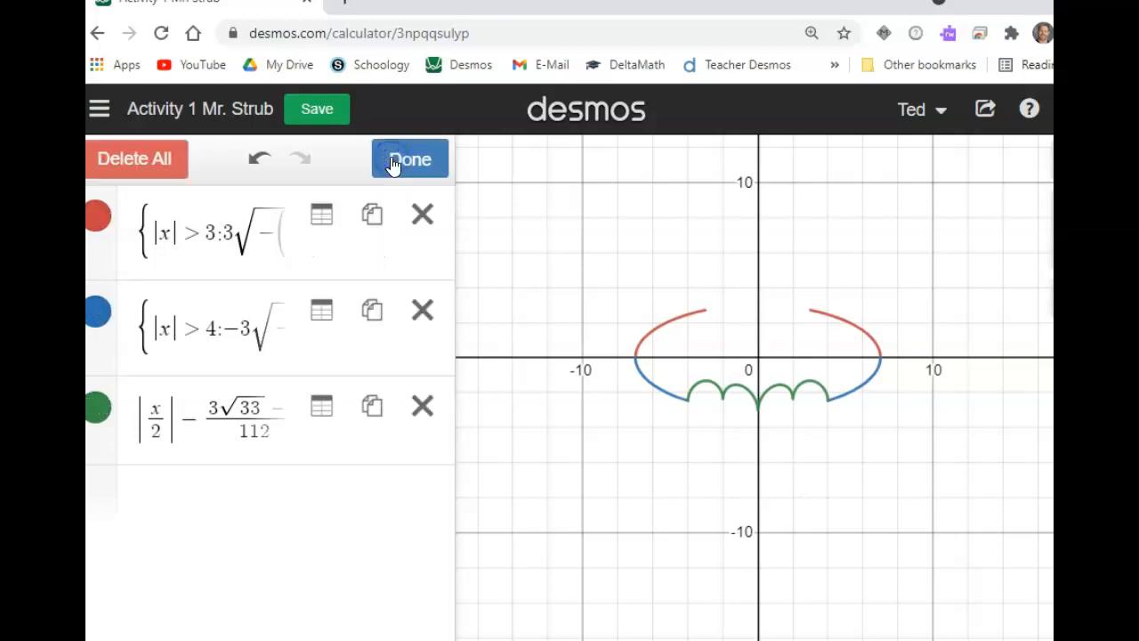
click(103, 219)
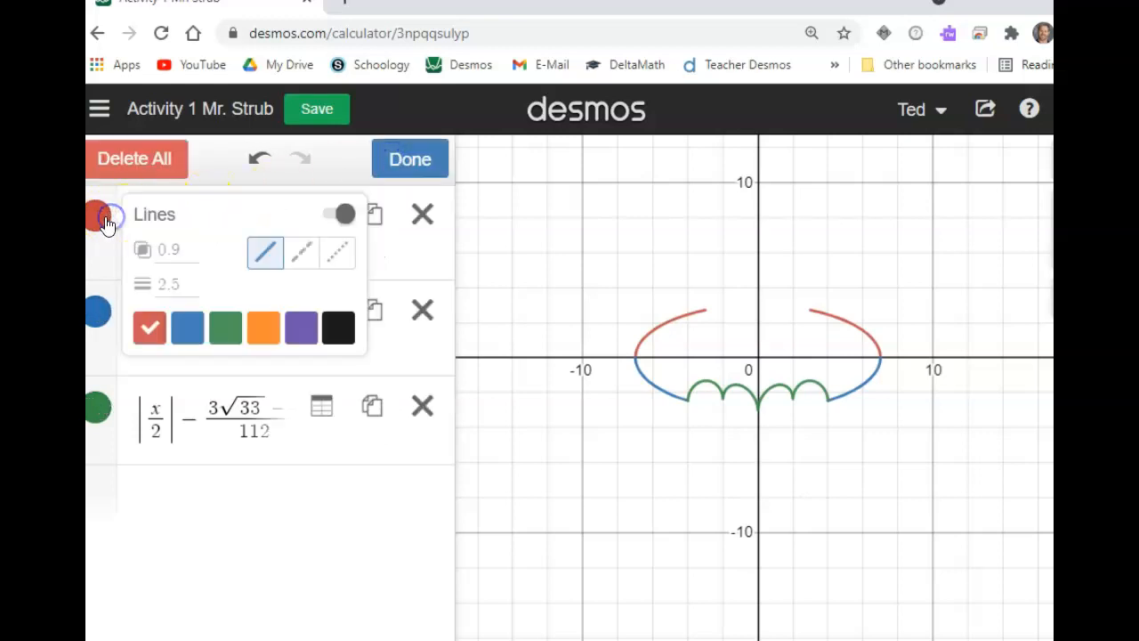
click(291, 329)
click(103, 314)
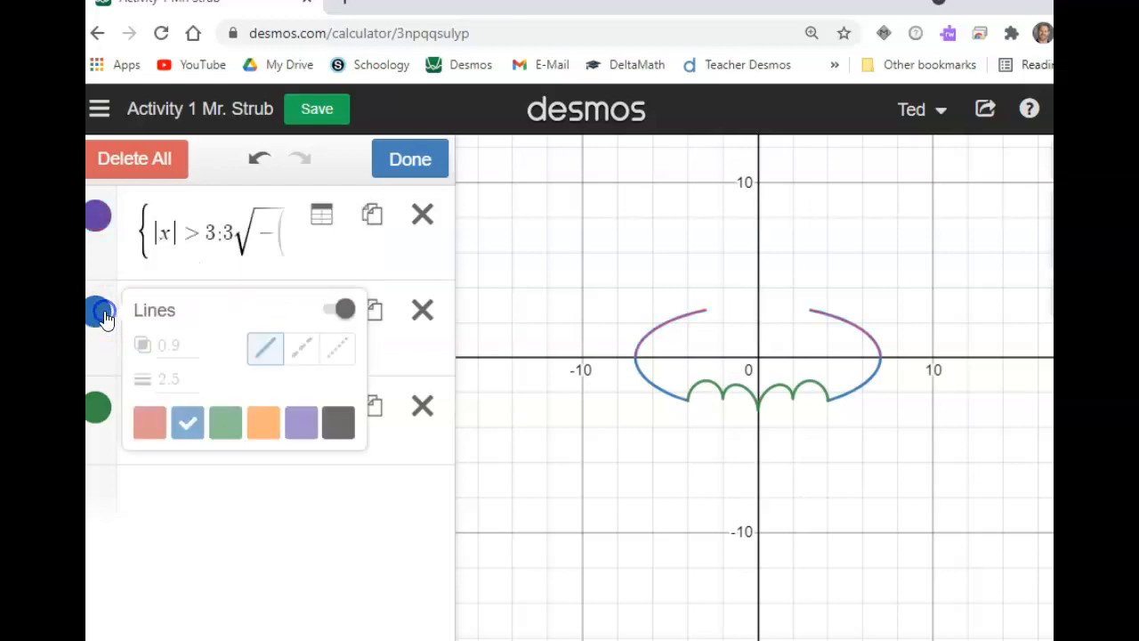
click(298, 420)
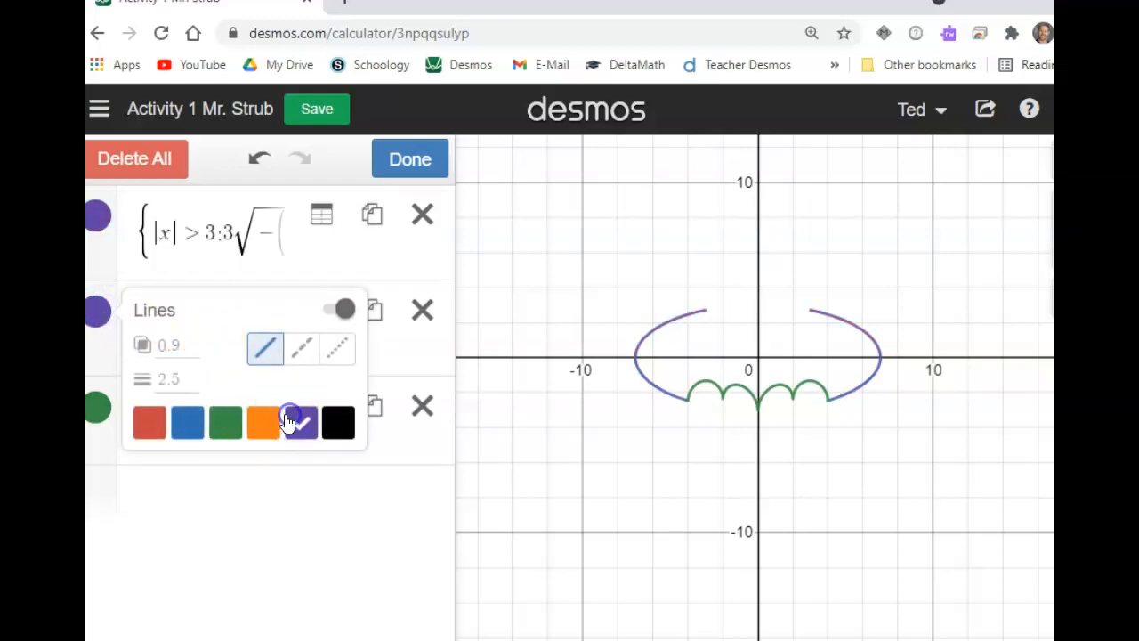
click(100, 413)
click(299, 518)
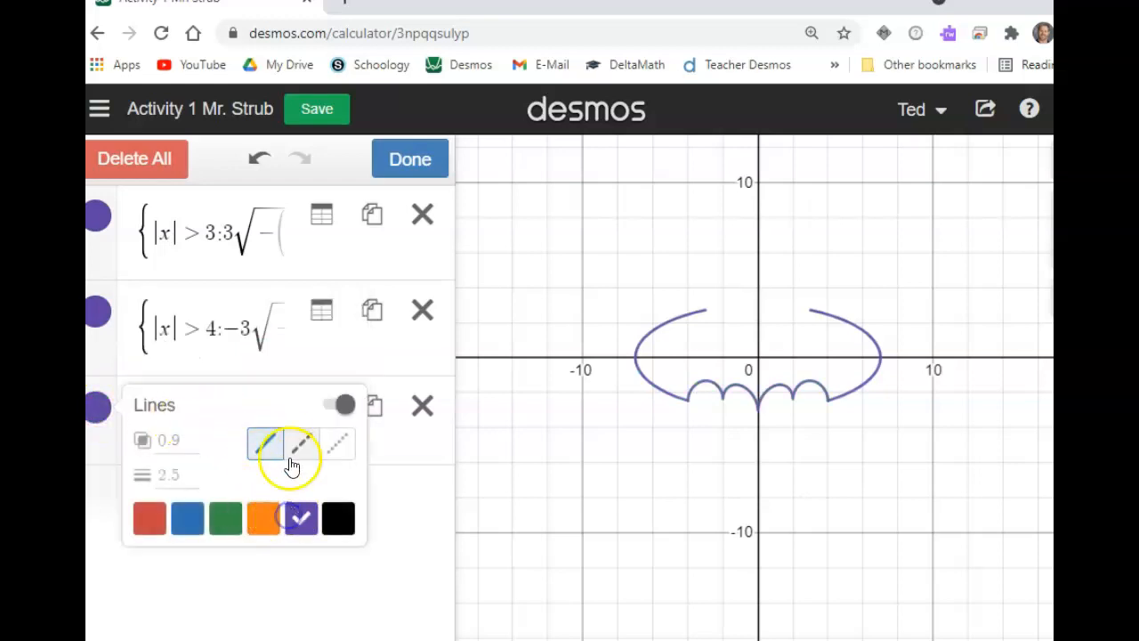
- Set the line style of all three curves to dotted
click(335, 452)
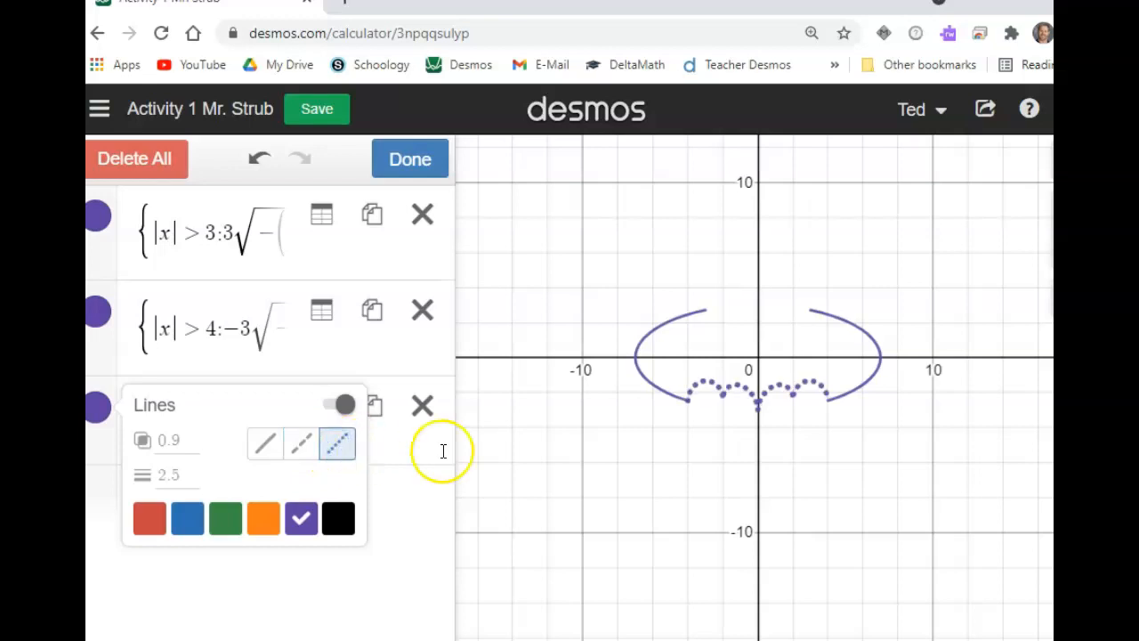
click(96, 319)
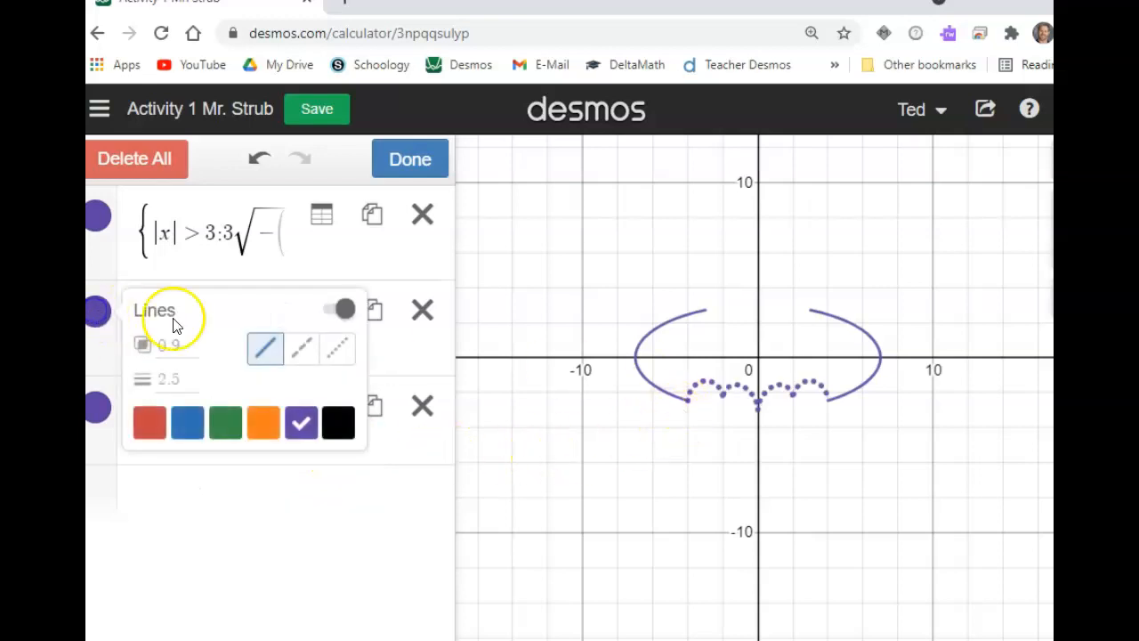
click(335, 351)
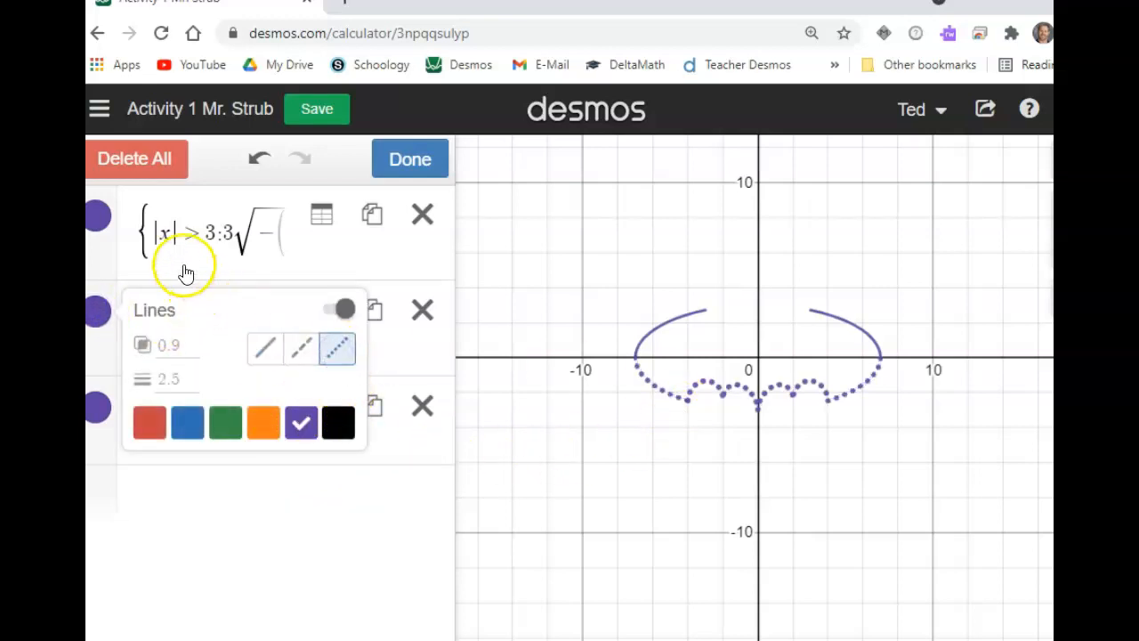
click(113, 221)
click(113, 221)
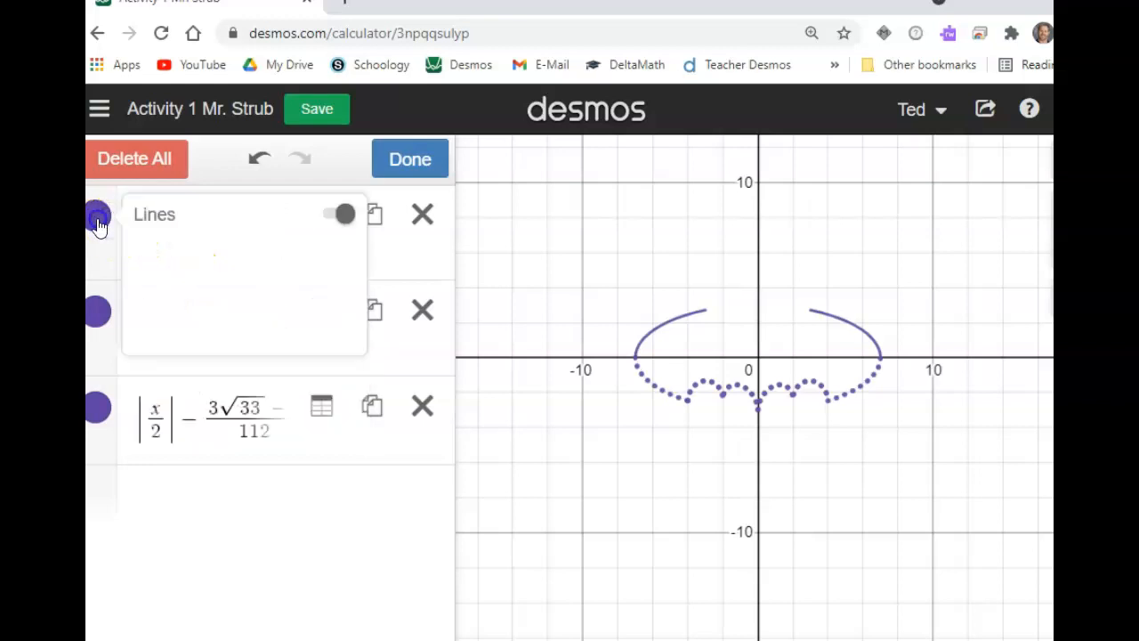
click(332, 257)
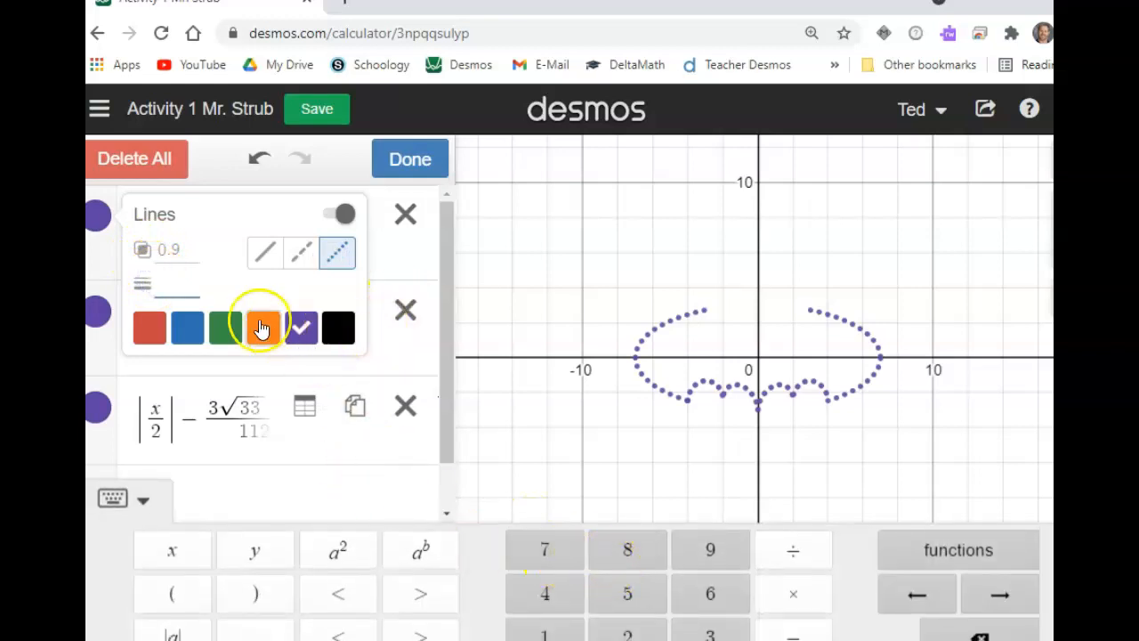
- Set the line thickness of the first expression's curve to 22
click(626, 630)
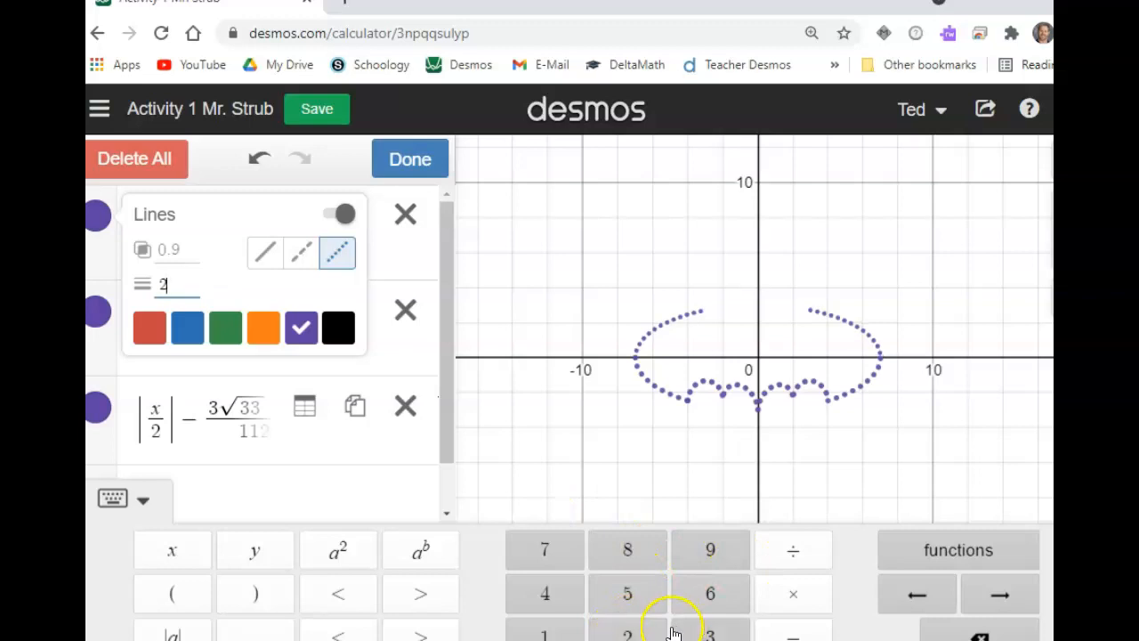
click(620, 632)
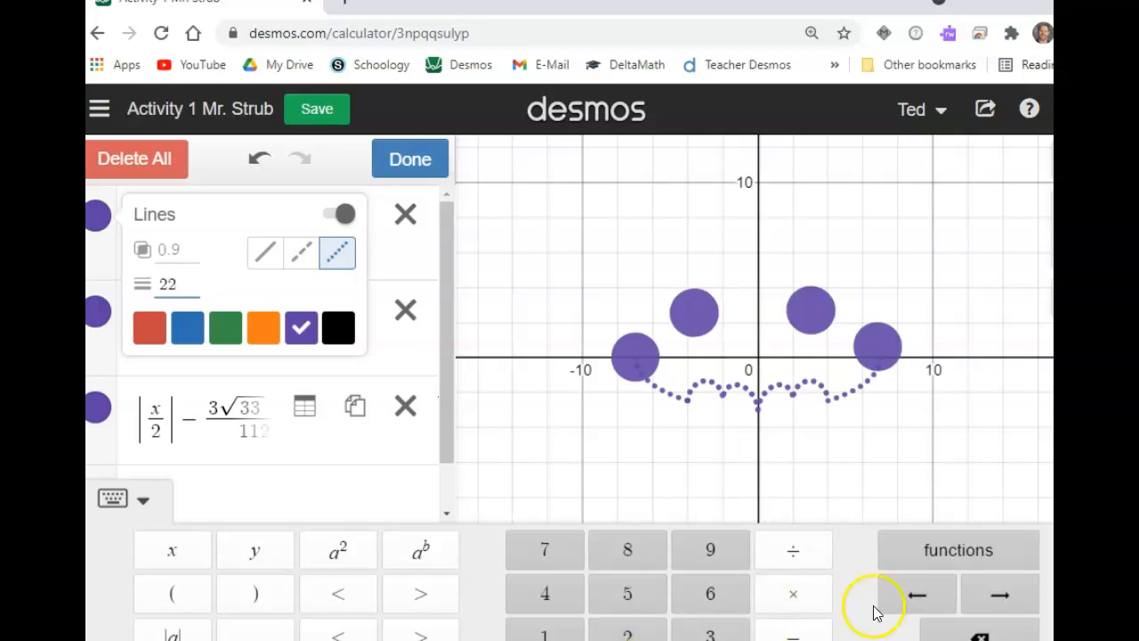
- Set the first expression's line thickness to 2, finish editing the expression list and save the graph
click(963, 637)
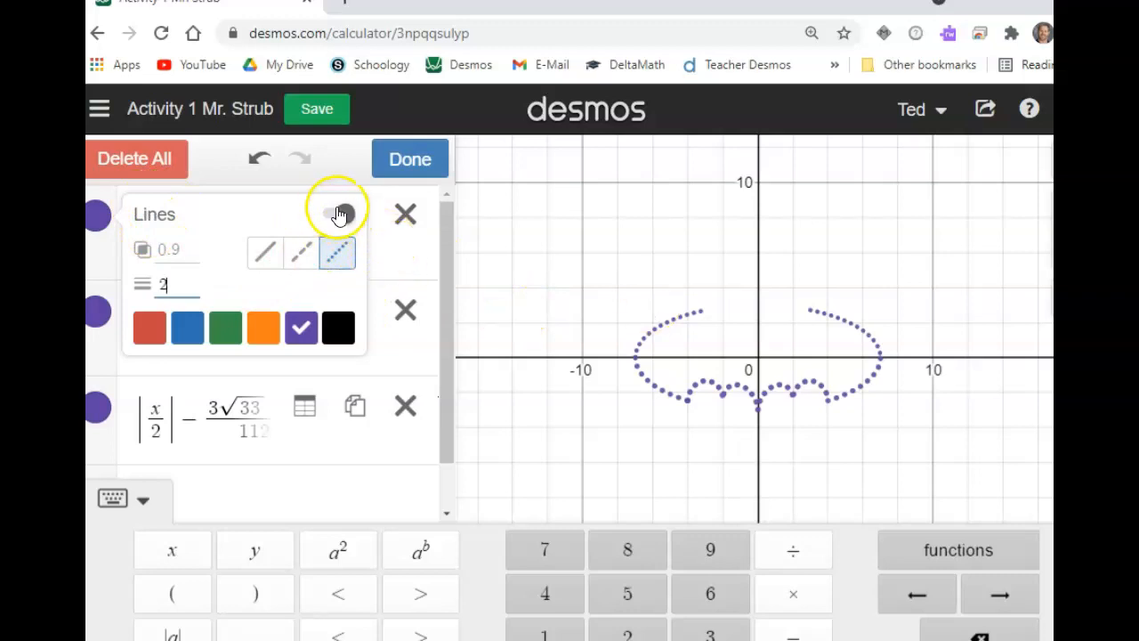
click(618, 307)
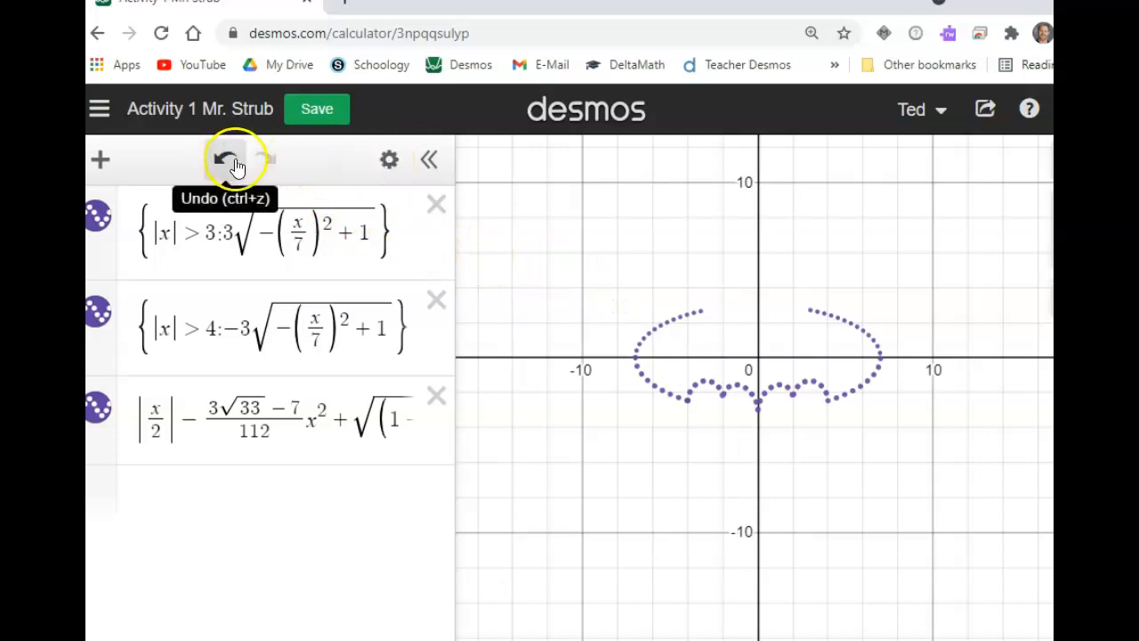
click(309, 110)
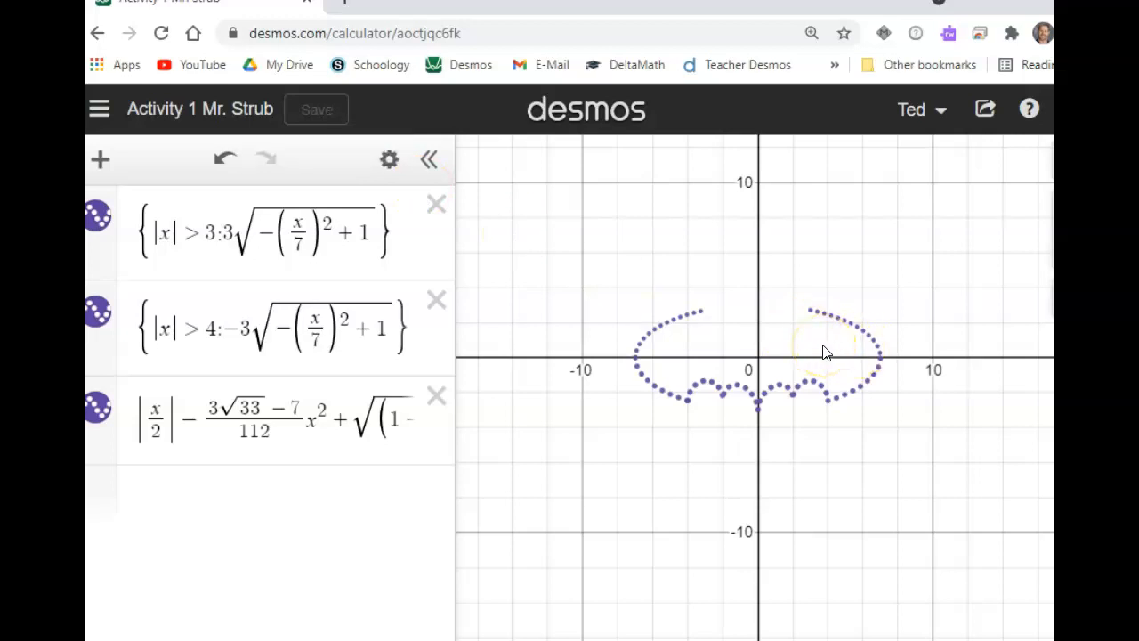
click(328, 109)
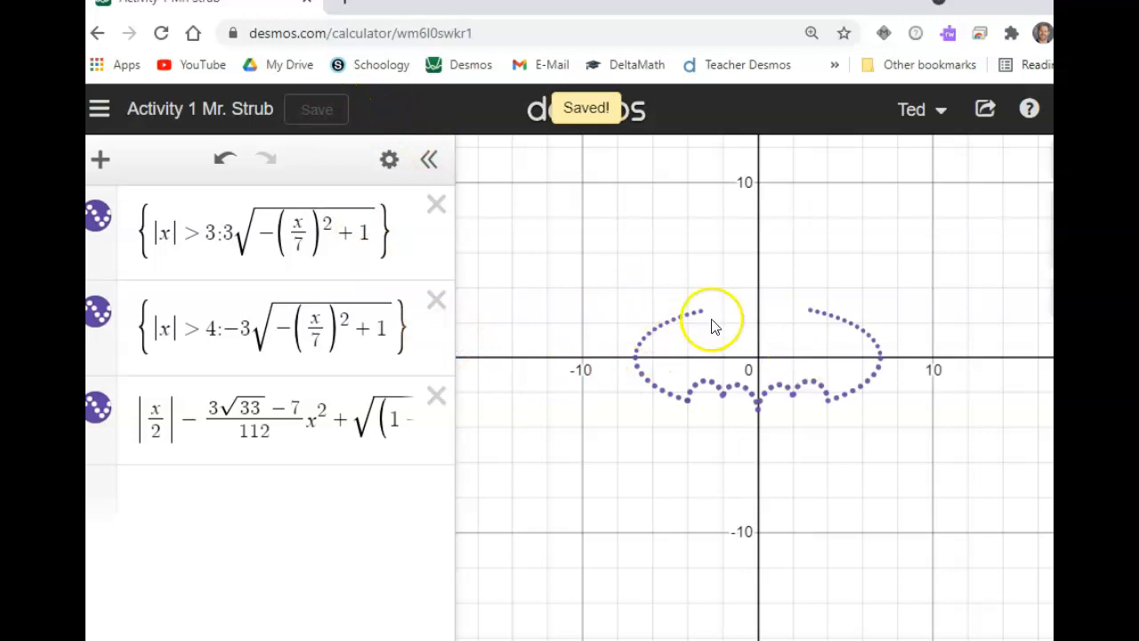
- Return from the project slides to the saved Activity 1 graph and copy its share link
drag(577, 14, 88, 165)
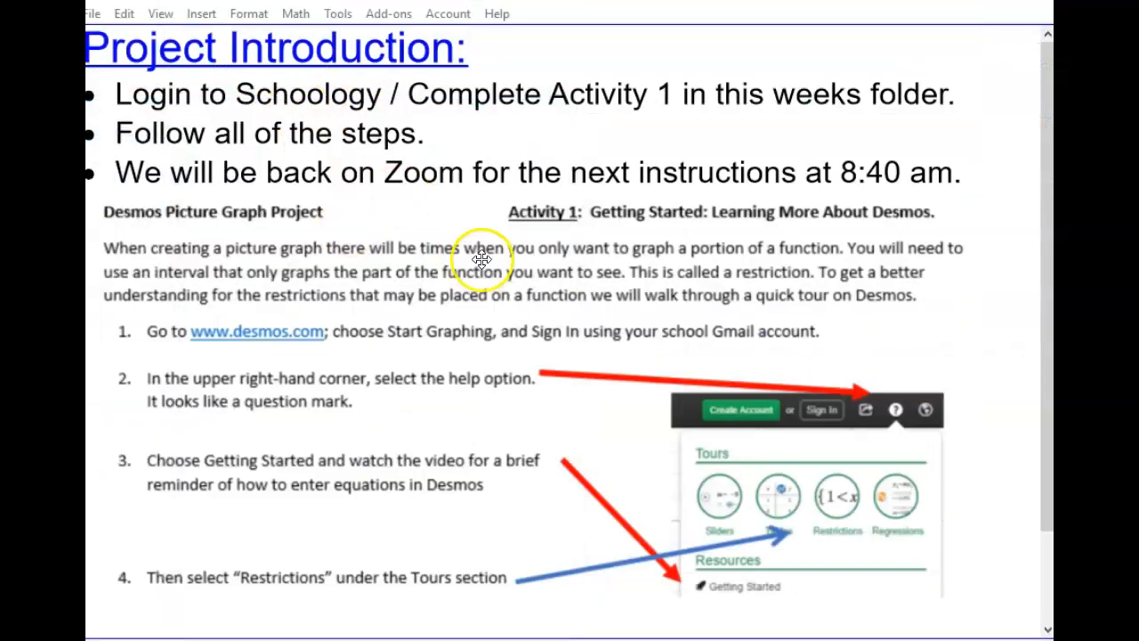
scroll(542, 348, down, 2)
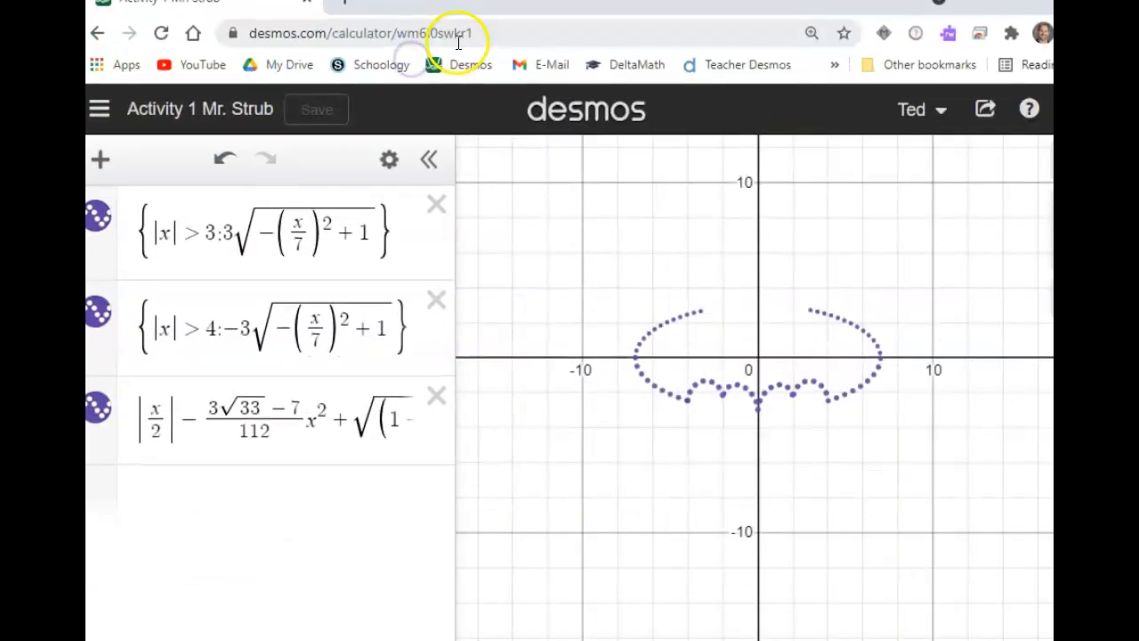
click(986, 112)
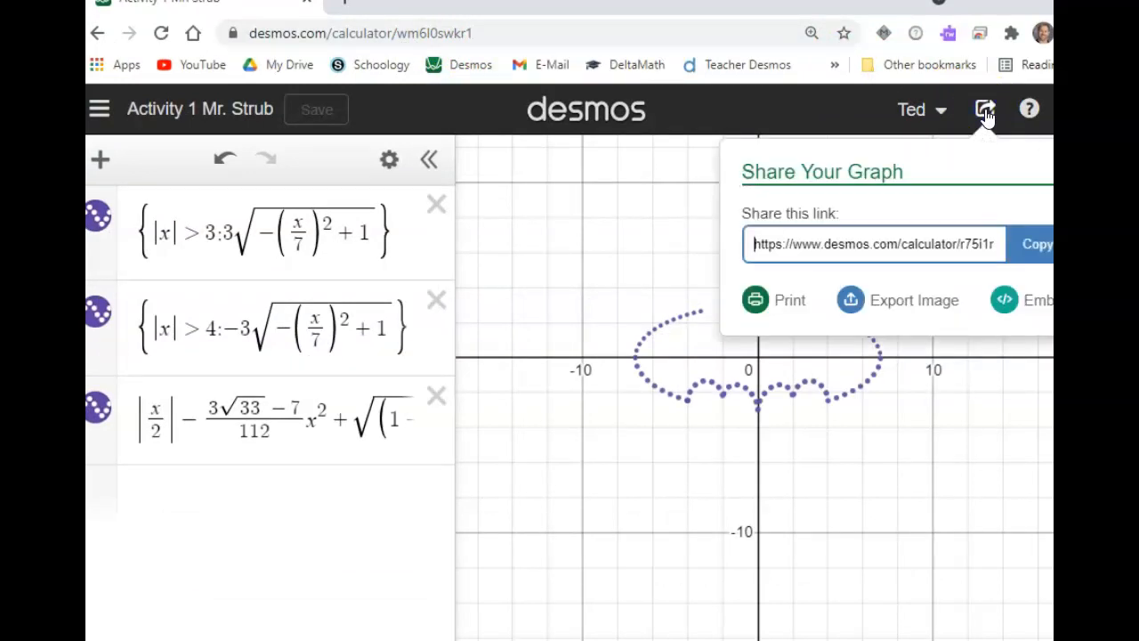
click(1037, 252)
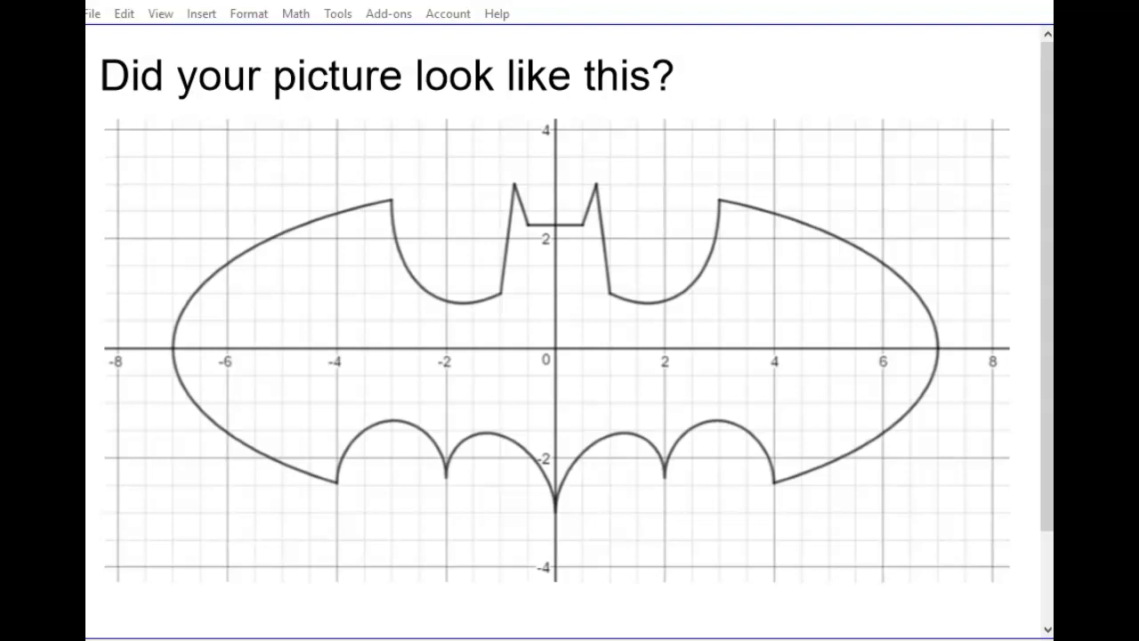
- Switch to Schoology and open the In-Class Desmos Activity (May 24th) assignment from Monday's folder in Week 11 (5/24 - 5/28) | Desmos Project
drag(86, 244, 534, 0)
scroll(548, 316, down, 3)
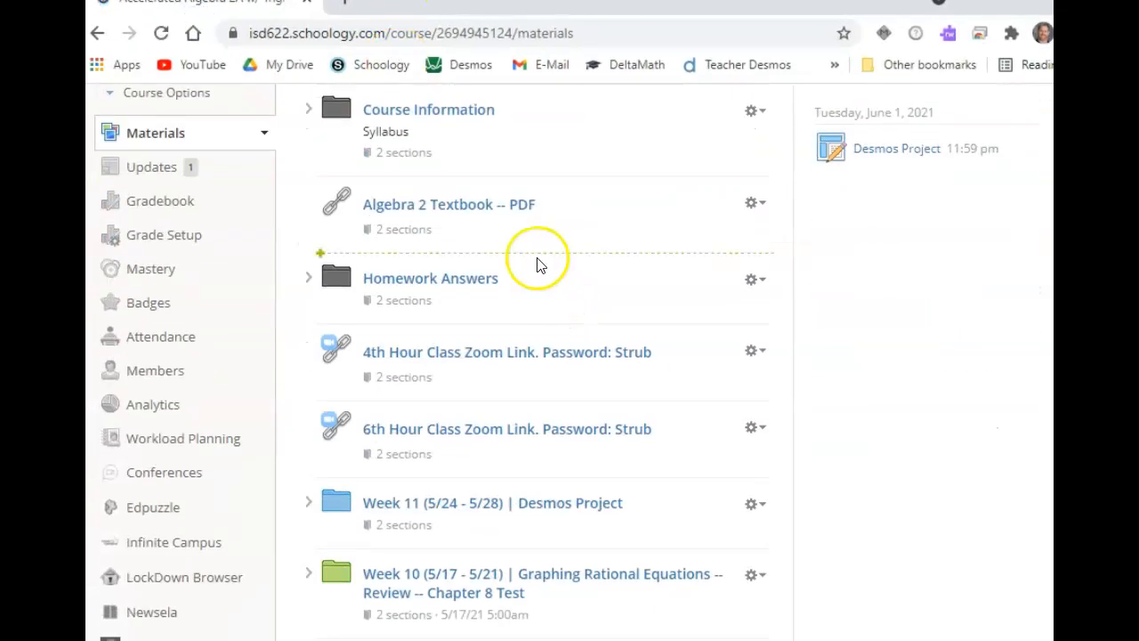
click(461, 504)
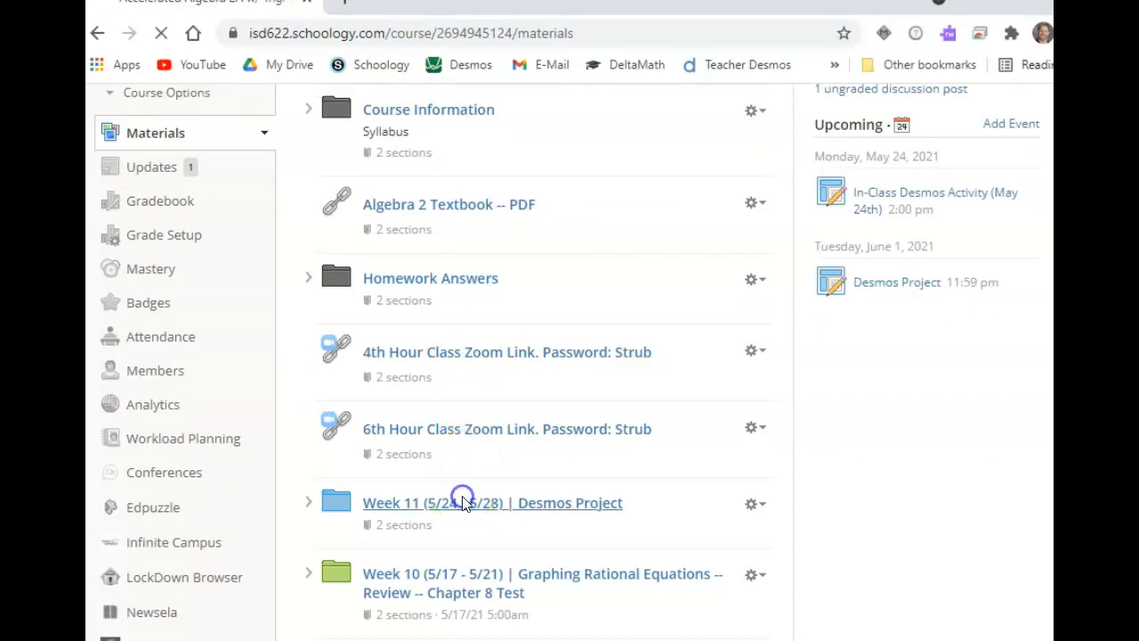
scroll(450, 337, down, 3)
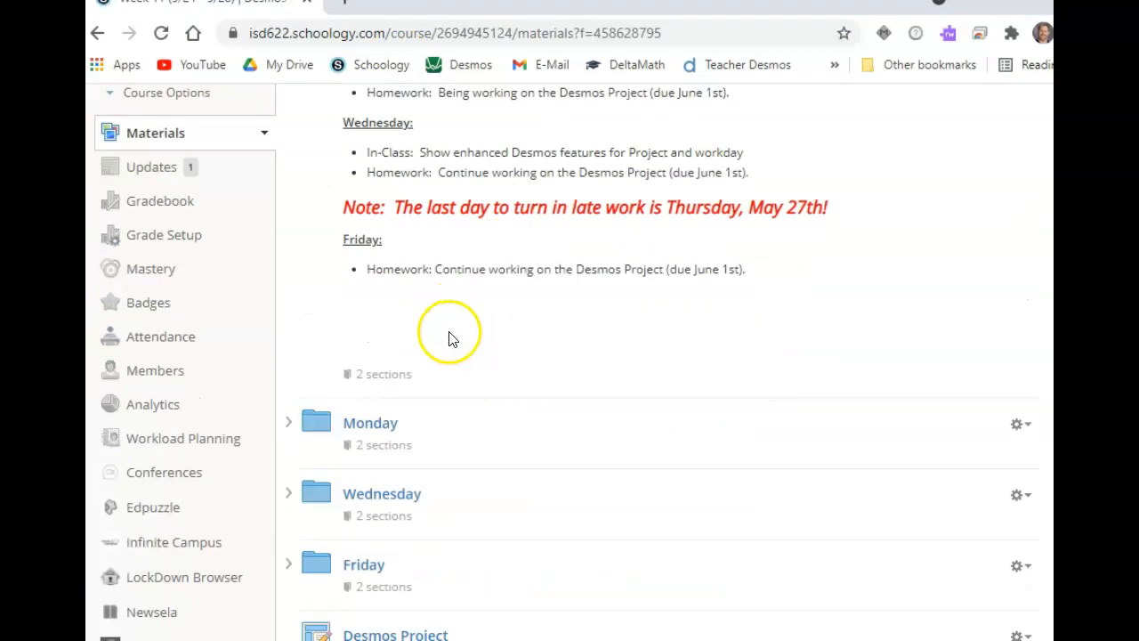
click(387, 432)
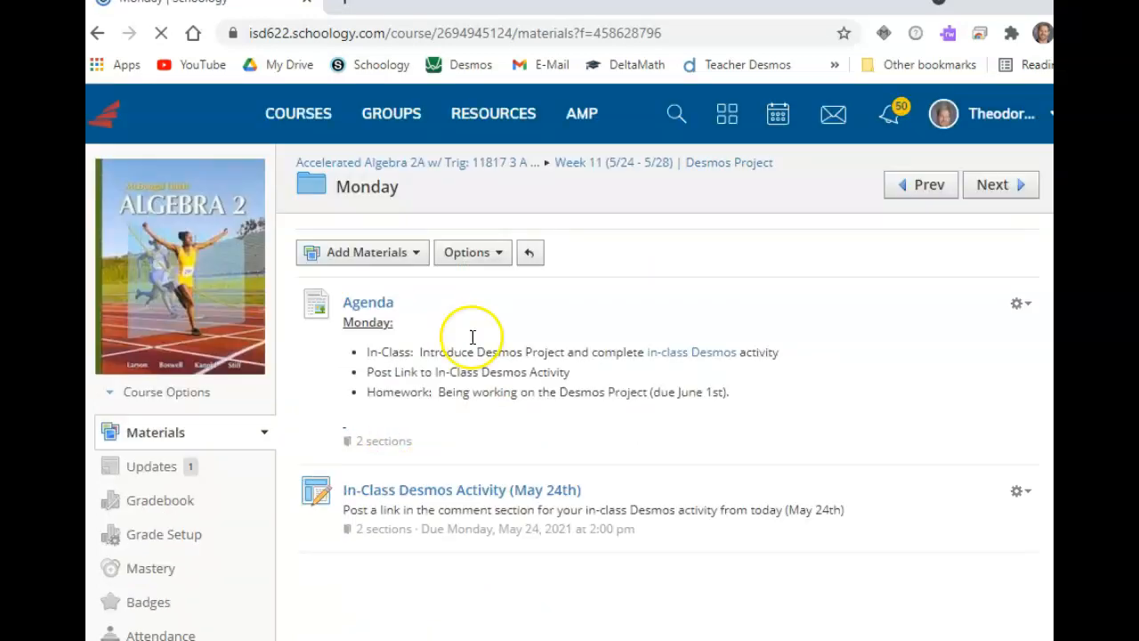
click(491, 489)
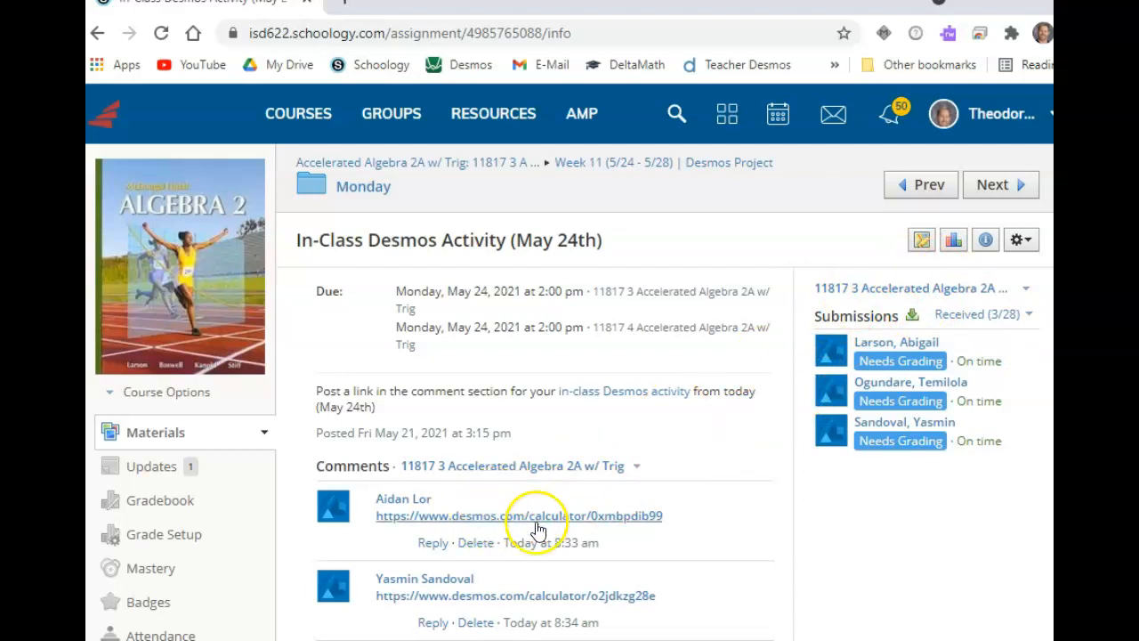
scroll(537, 530, down, 7)
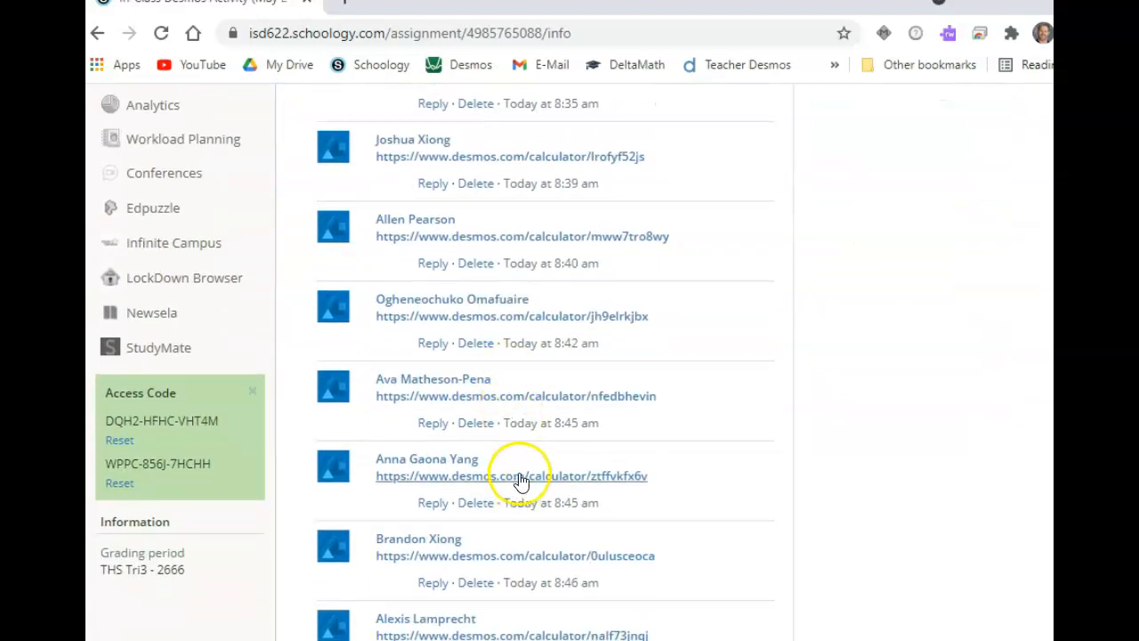
scroll(521, 481, down, 4)
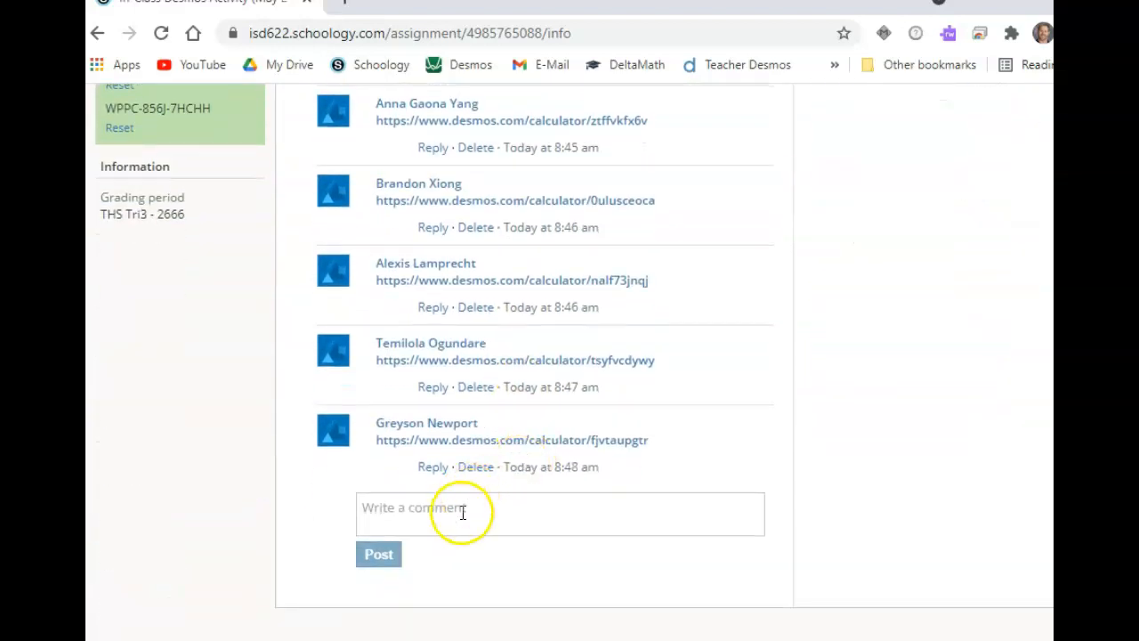
click(462, 512)
right_click(460, 511)
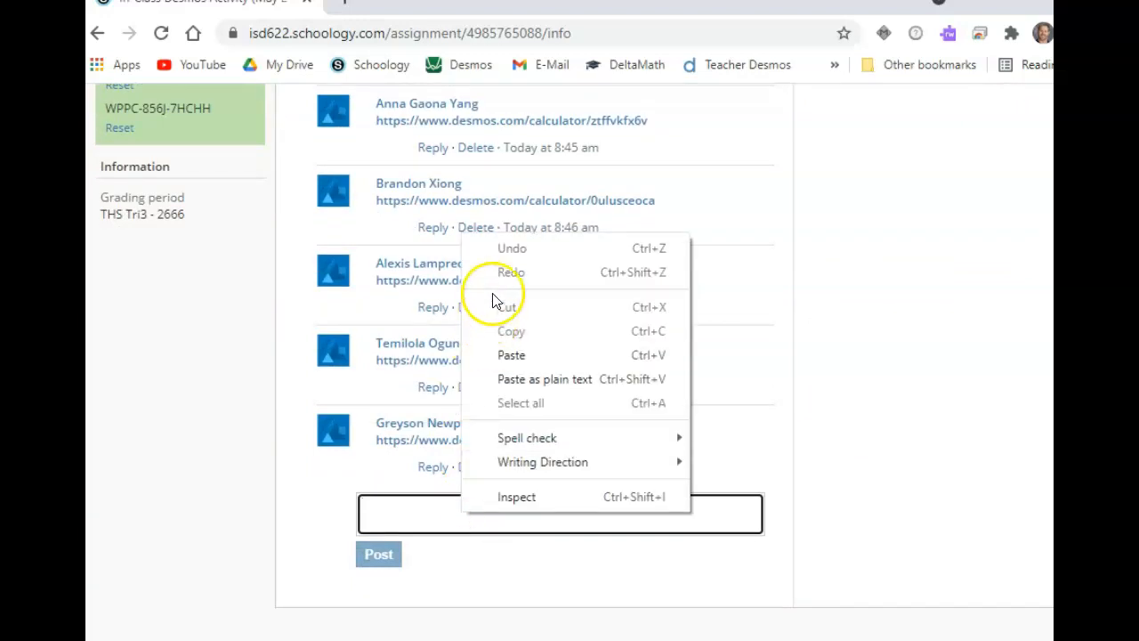
click(514, 356)
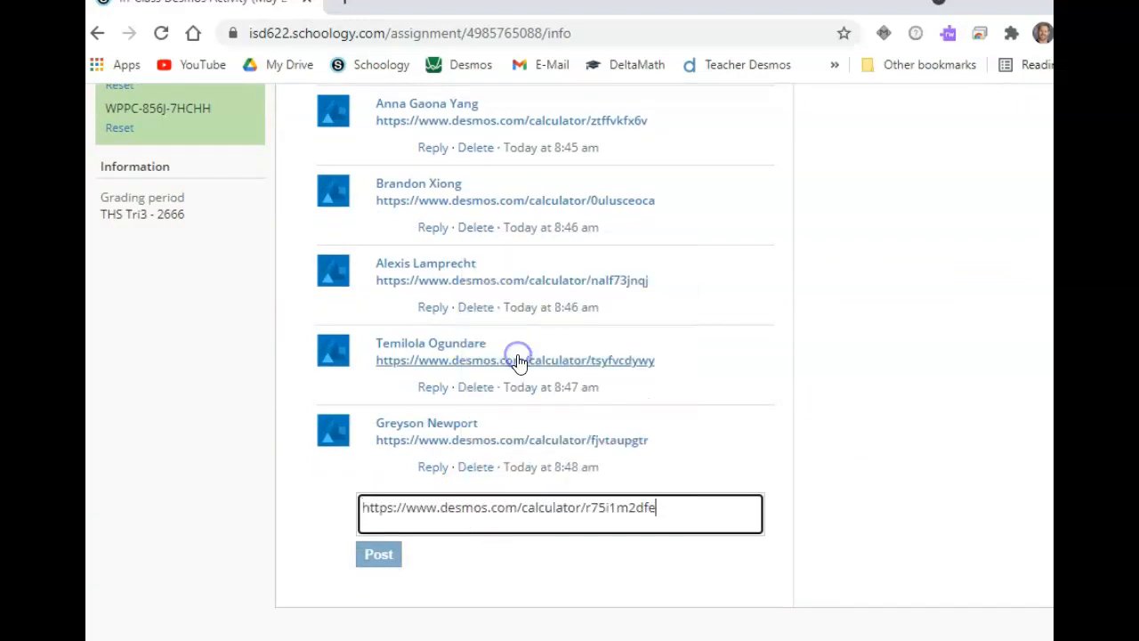
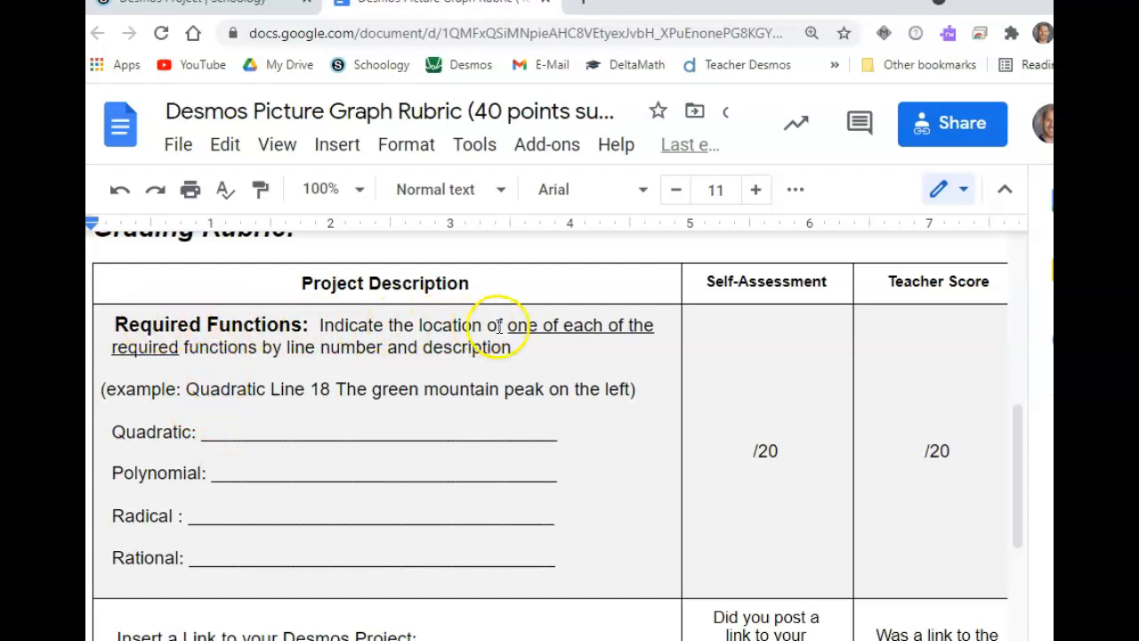
- In the Google Docs rubric, fill the Quadratic blank with "line 4 y= x^2 +3x-4" and move the remaining underscores to a new line
click(264, 430)
click(223, 431)
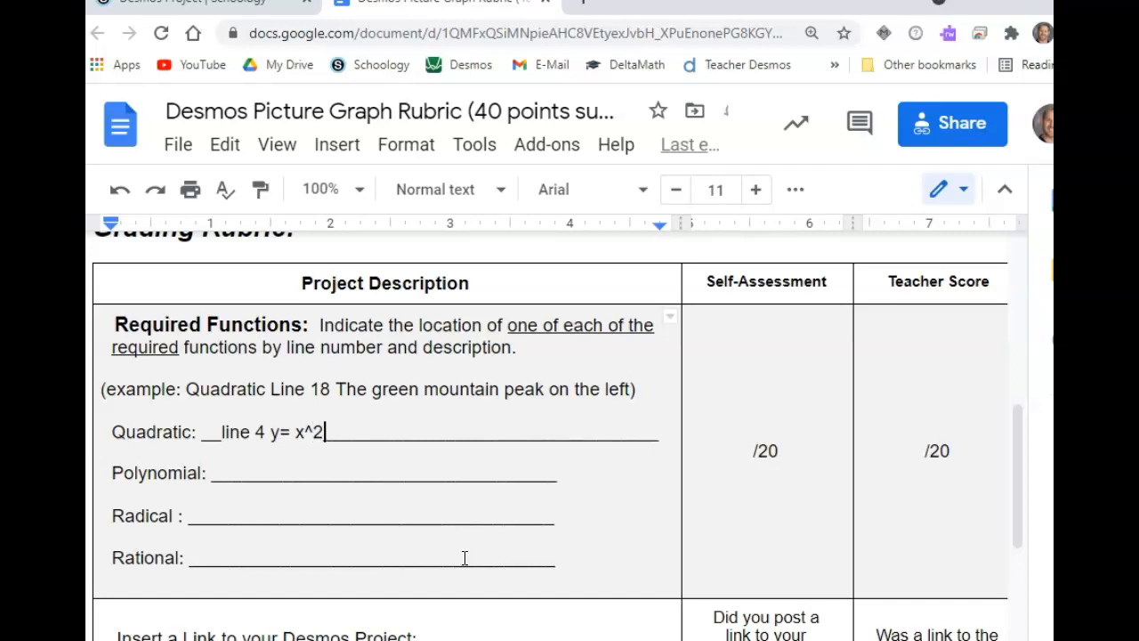
key(Return)
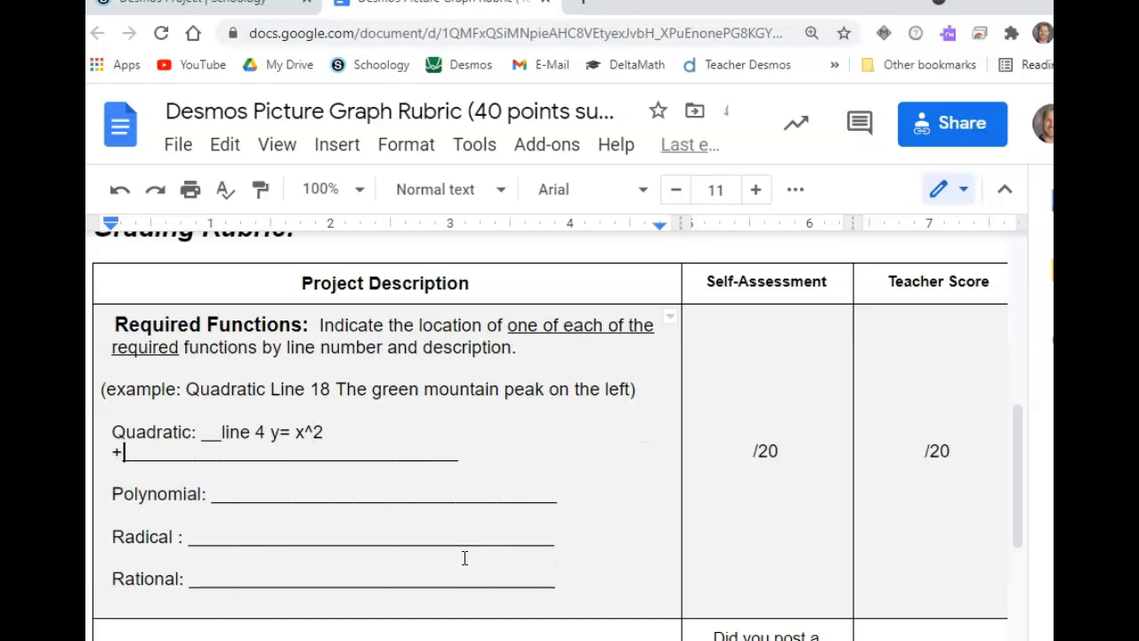
key(BackSpace)
key(BackSpace)
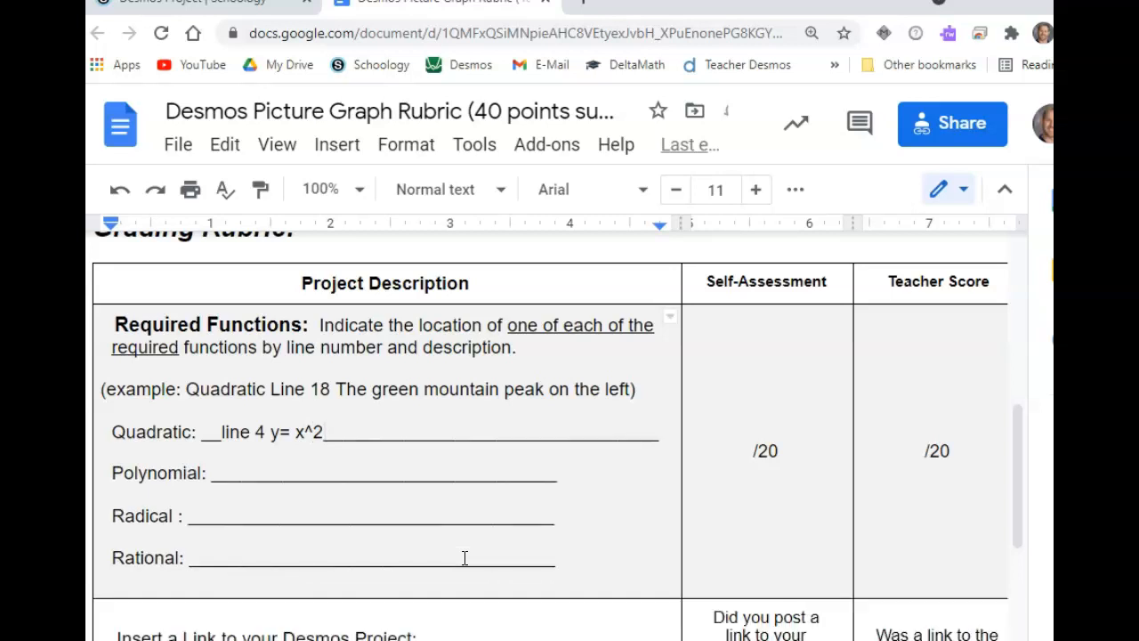
key(Return)
text(+3x-4)
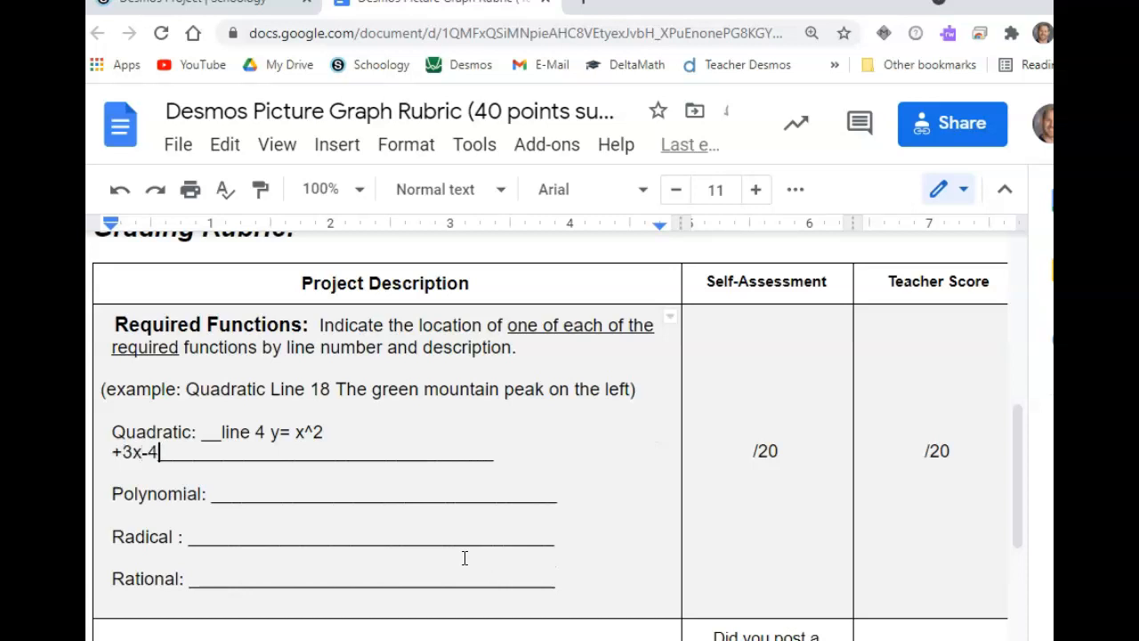
key(Return)
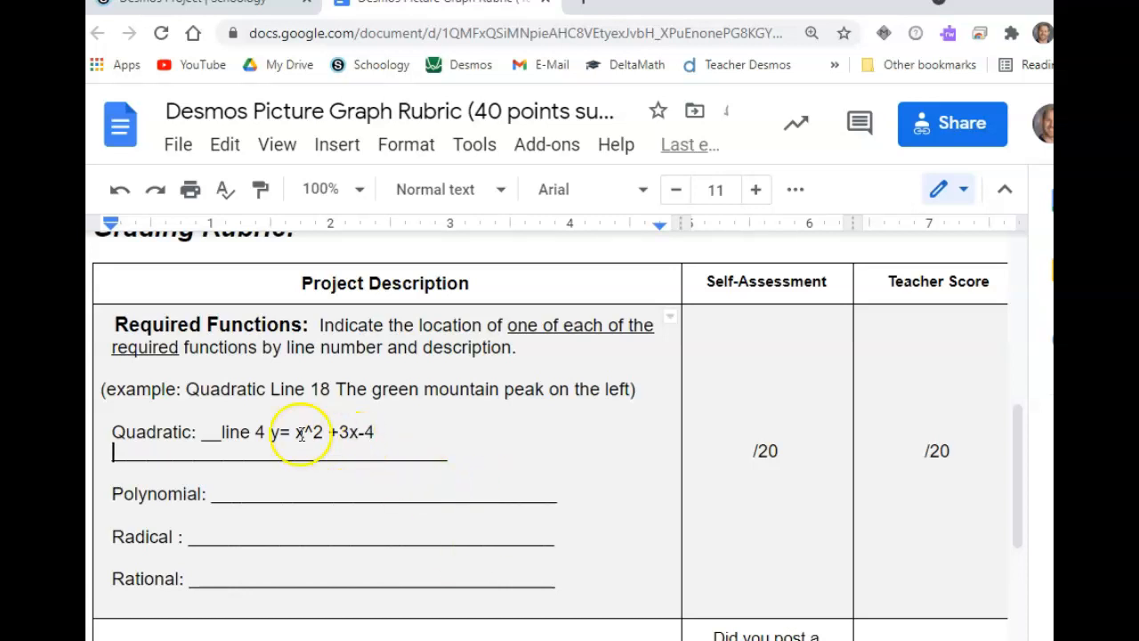
- Examine the line number and equation in the Quadratic answer, the allowed function types and the Polynomial, Radical and Rational blanks
click(234, 431)
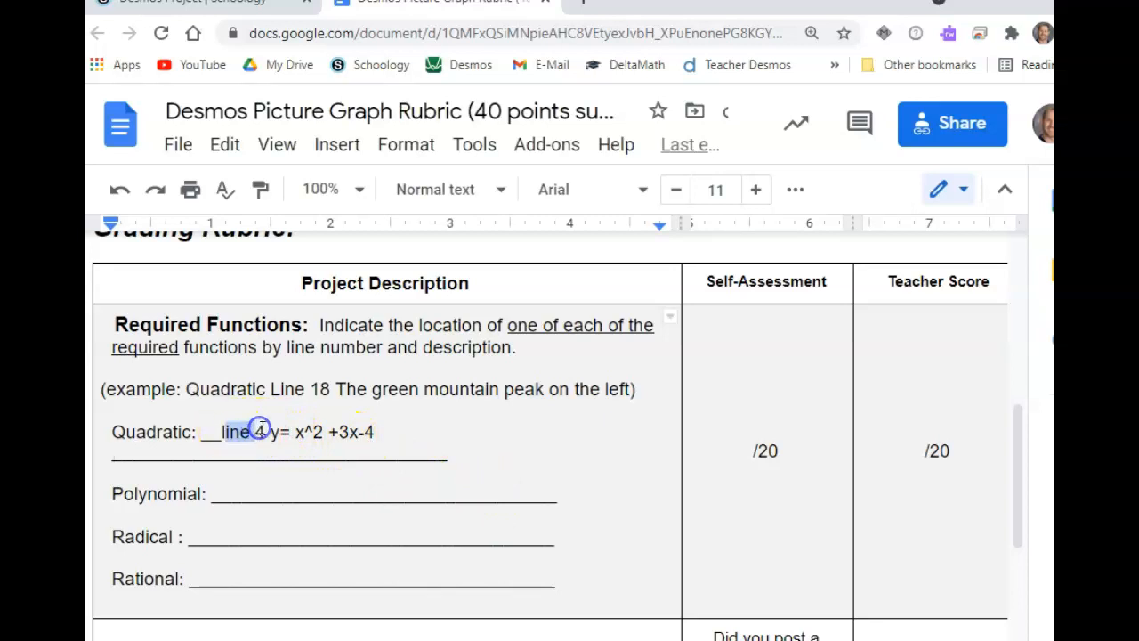
drag(270, 432, 385, 434)
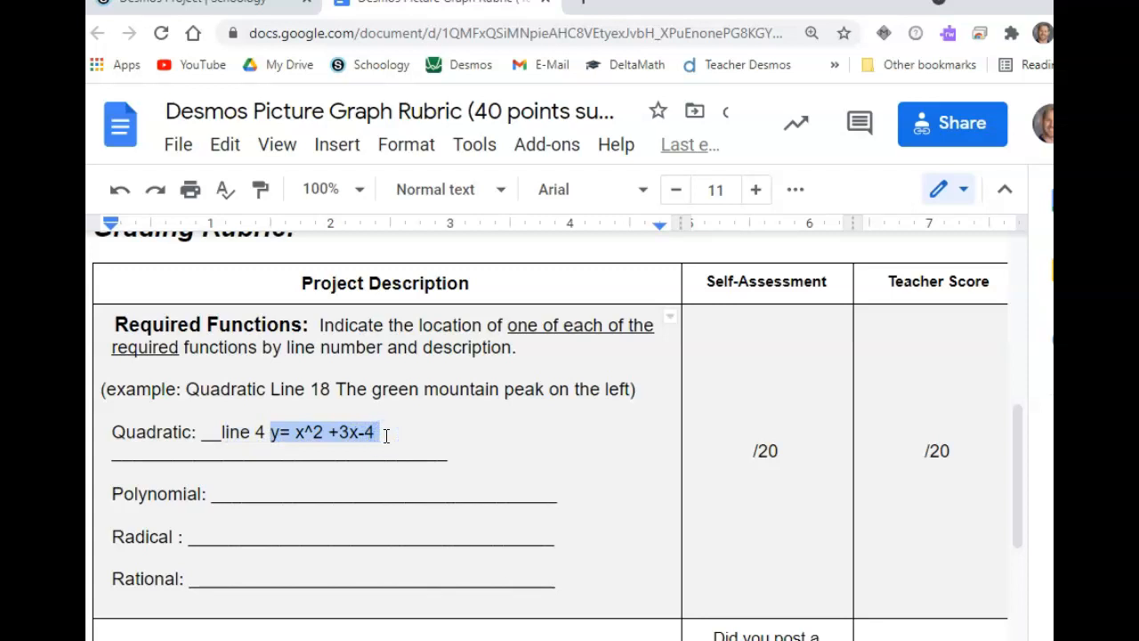
scroll(294, 343, up, 2)
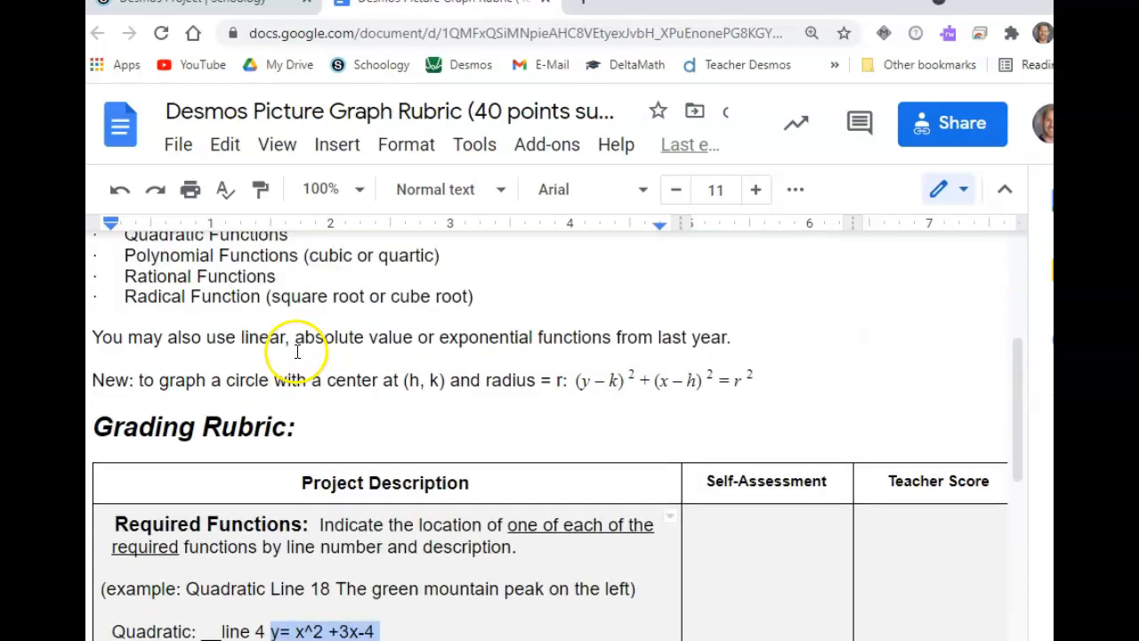
scroll(378, 462, down, 3)
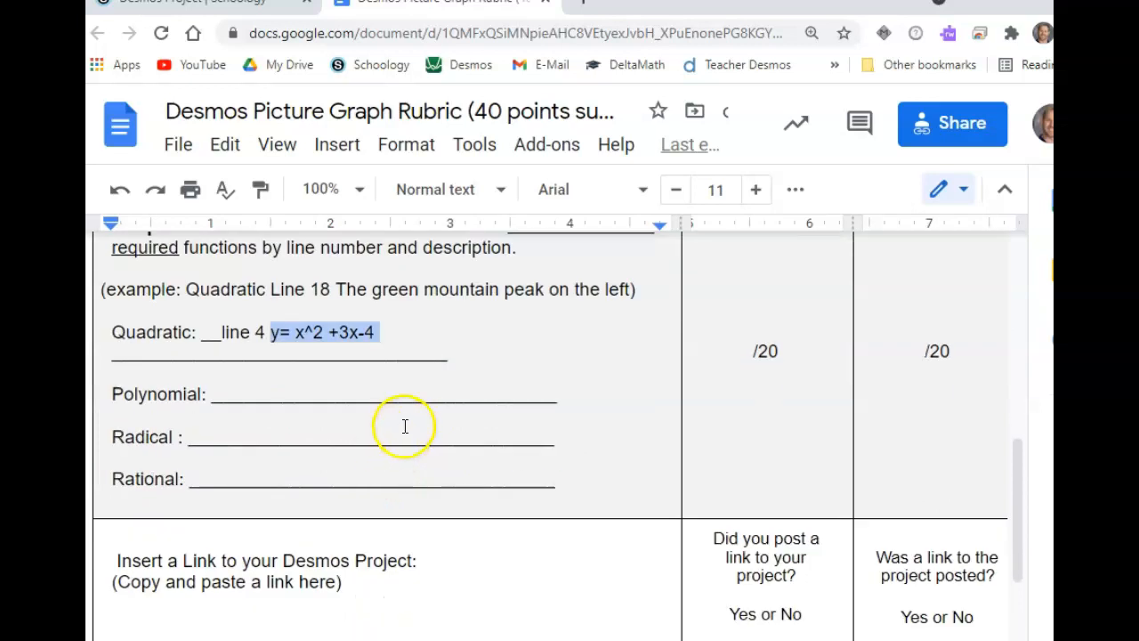
click(297, 392)
click(289, 439)
click(293, 482)
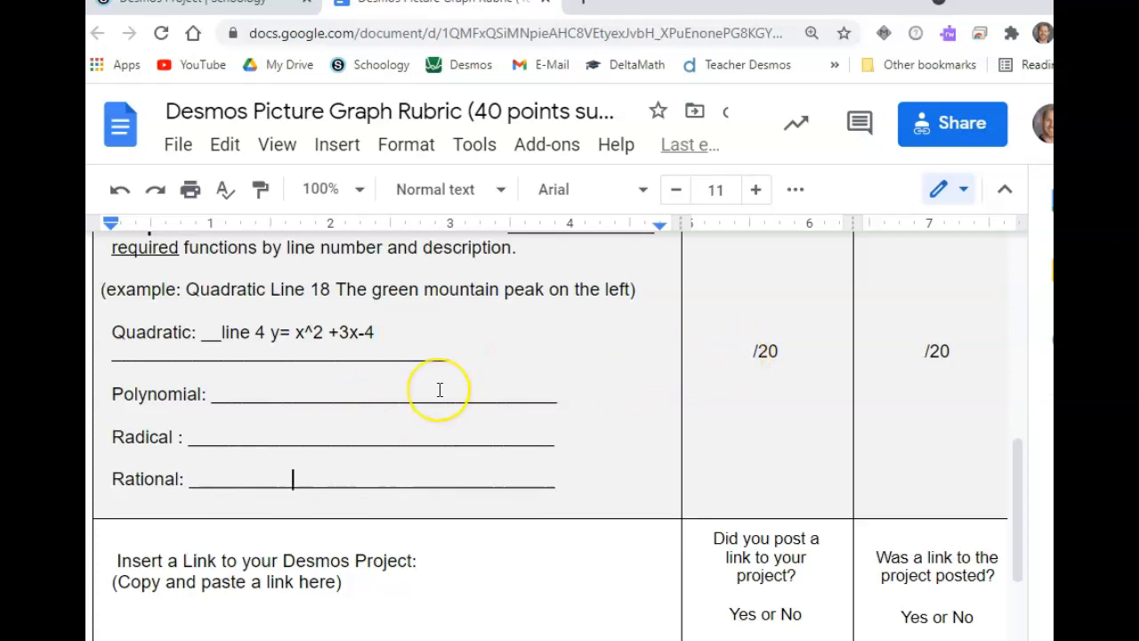
scroll(440, 389, down, 1)
scroll(443, 389, up, 3)
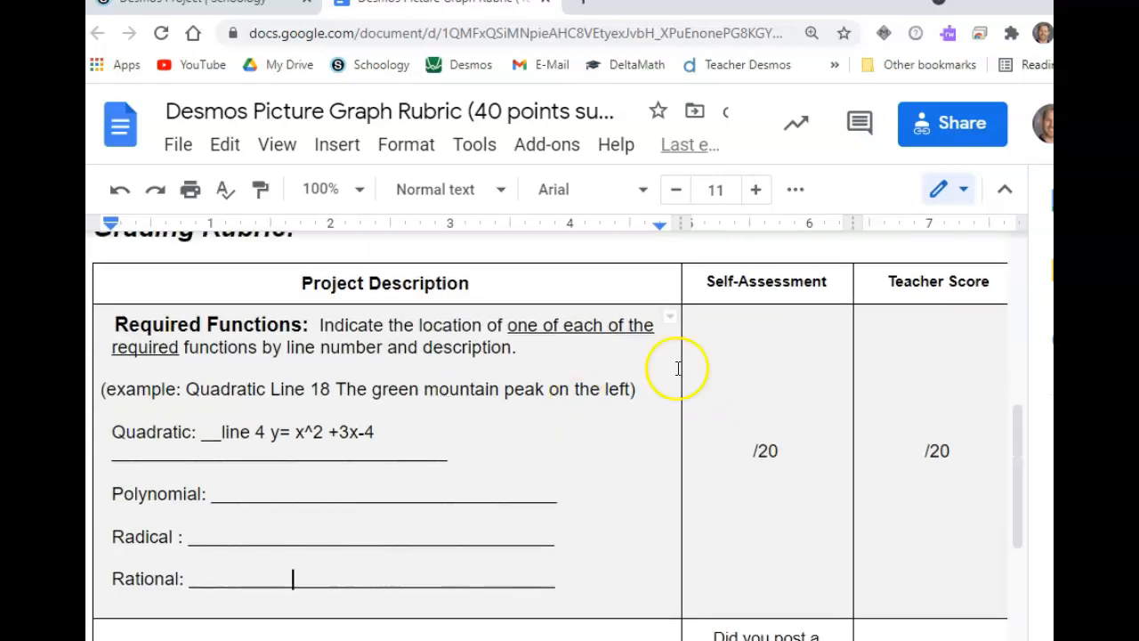
- Enter a self-assessment score of 20 out of 20 for the Required Functions row
click(746, 452)
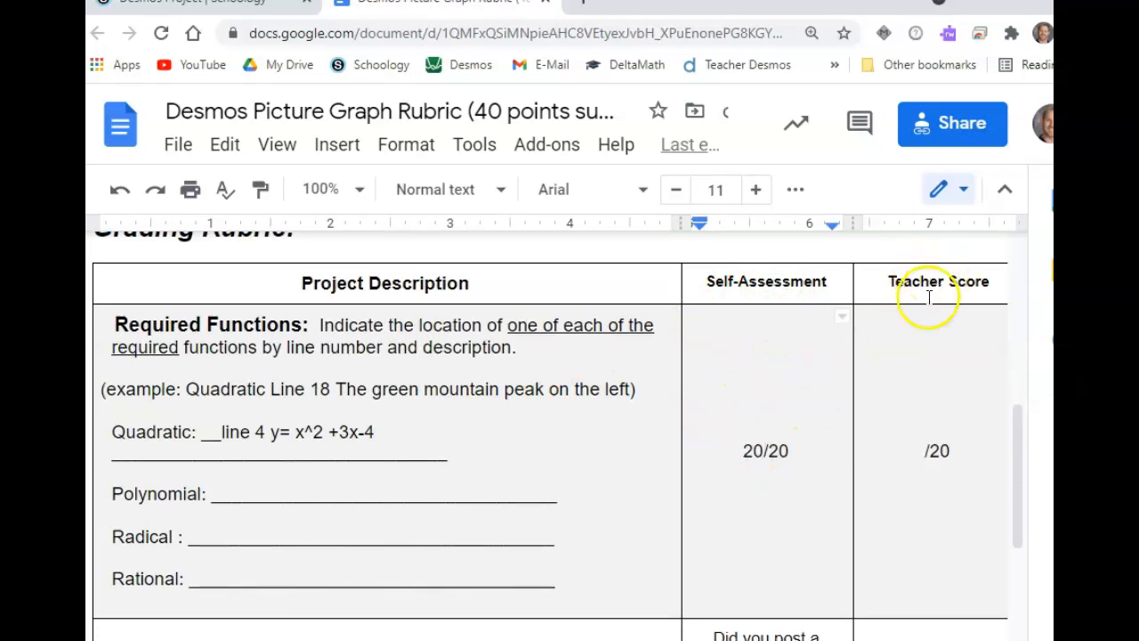
click(920, 450)
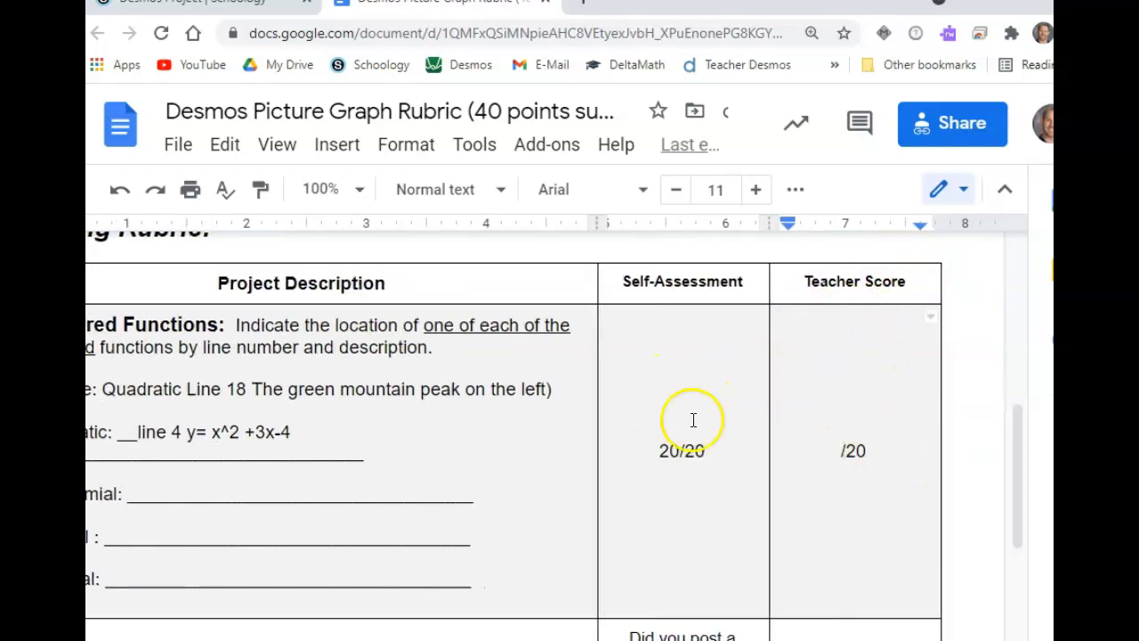
scroll(547, 428, left, 1)
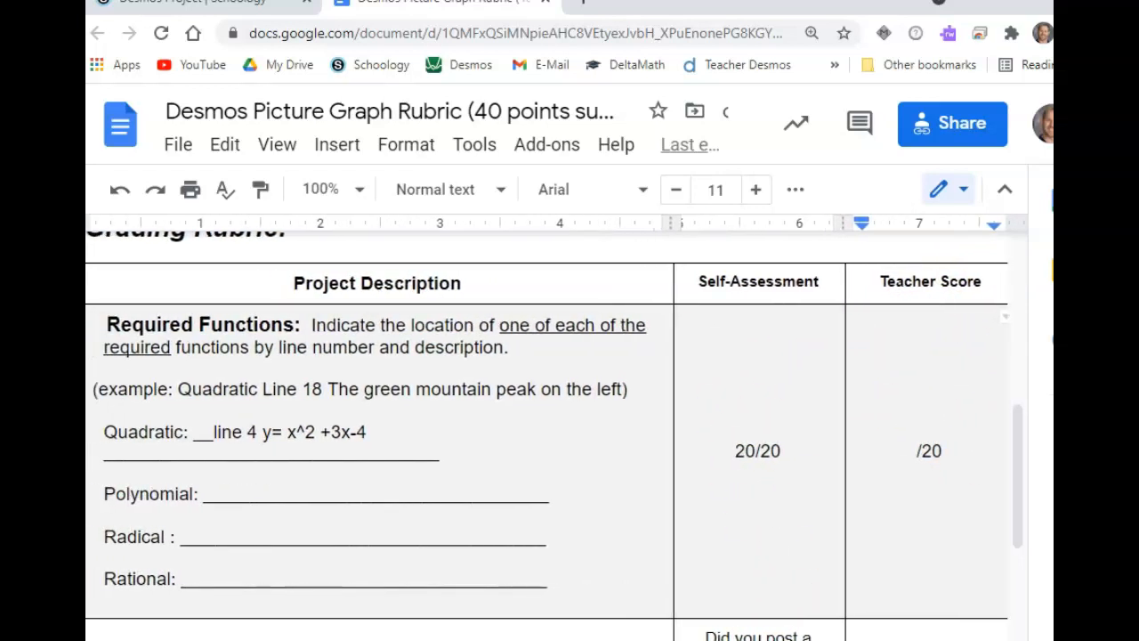
scroll(629, 537, down, 2)
scroll(629, 538, down, 1)
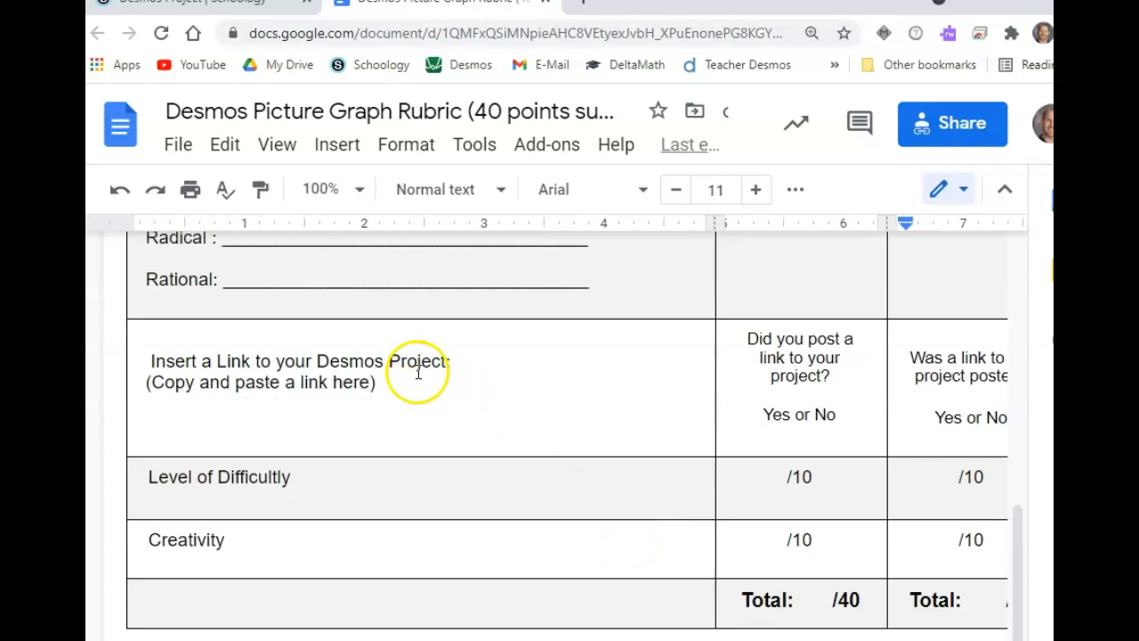
click(454, 409)
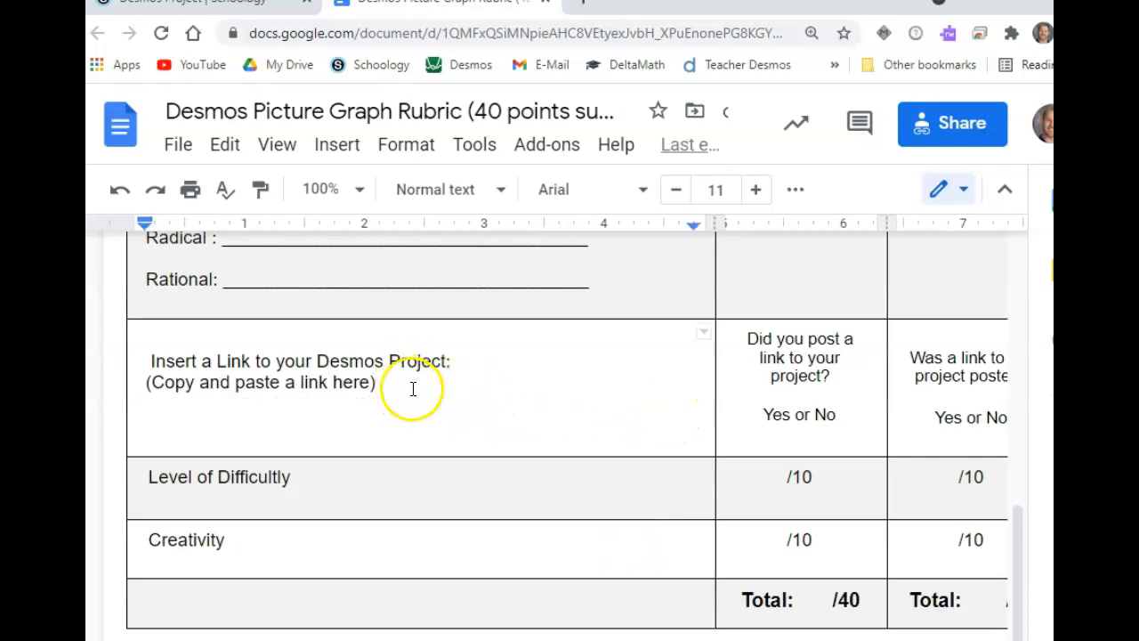
text(https://www.desmos.com/calculator/r75i1m2dfe)
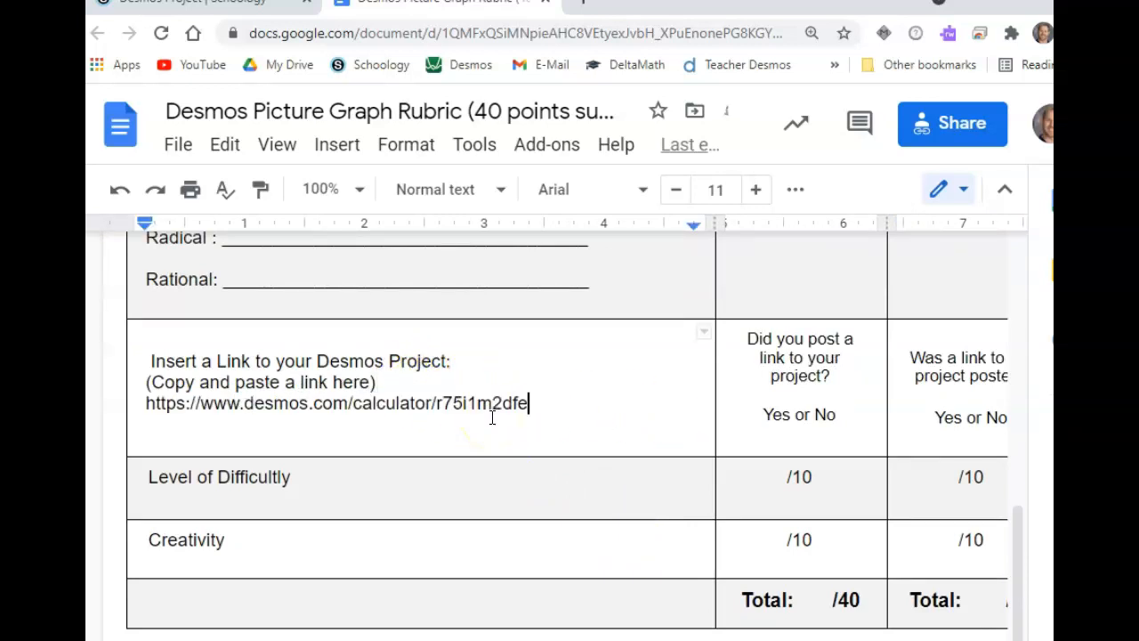
- Make the project link clickable and enter self-assessment scores of 10 for Level of Difficultly, 10 for Creativity and 40 for the Total
key(Return)
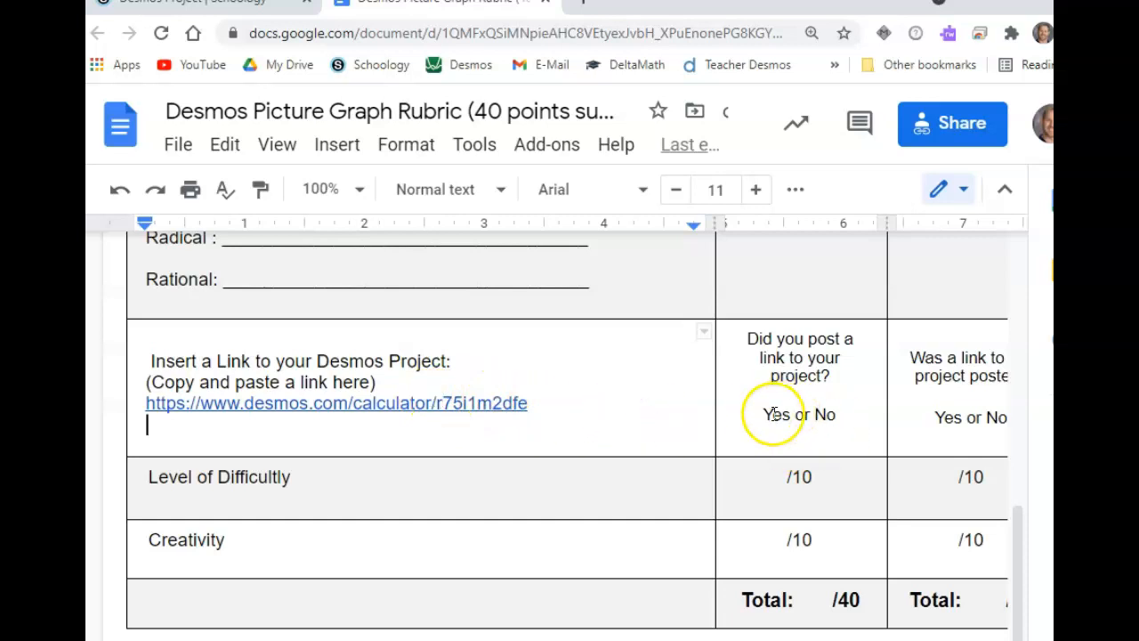
scroll(544, 472, down, 2)
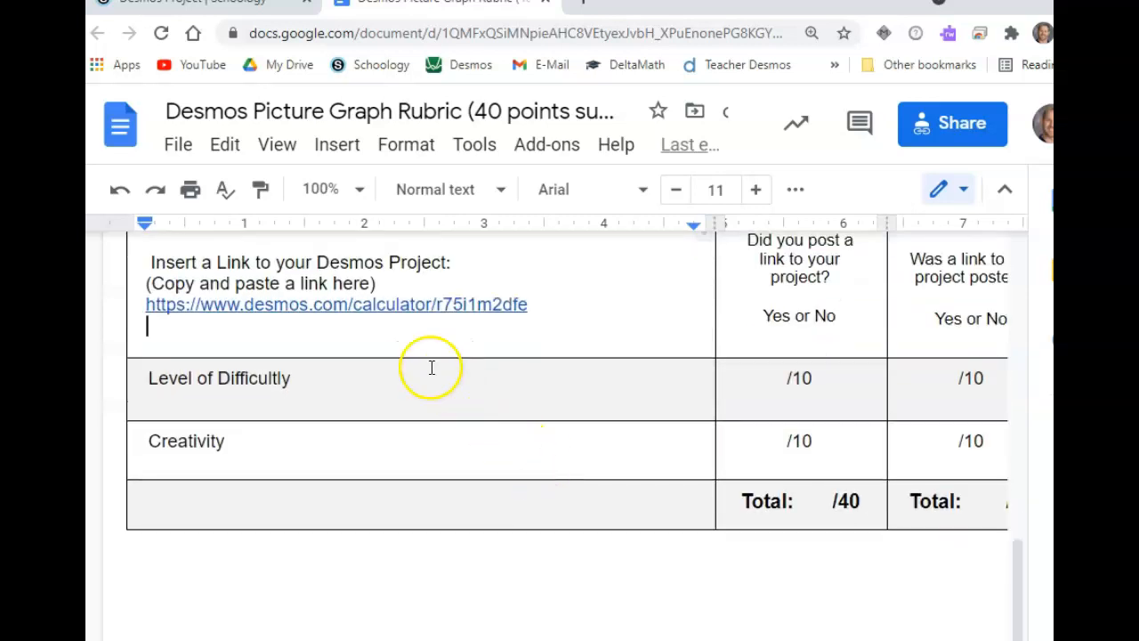
click(763, 378)
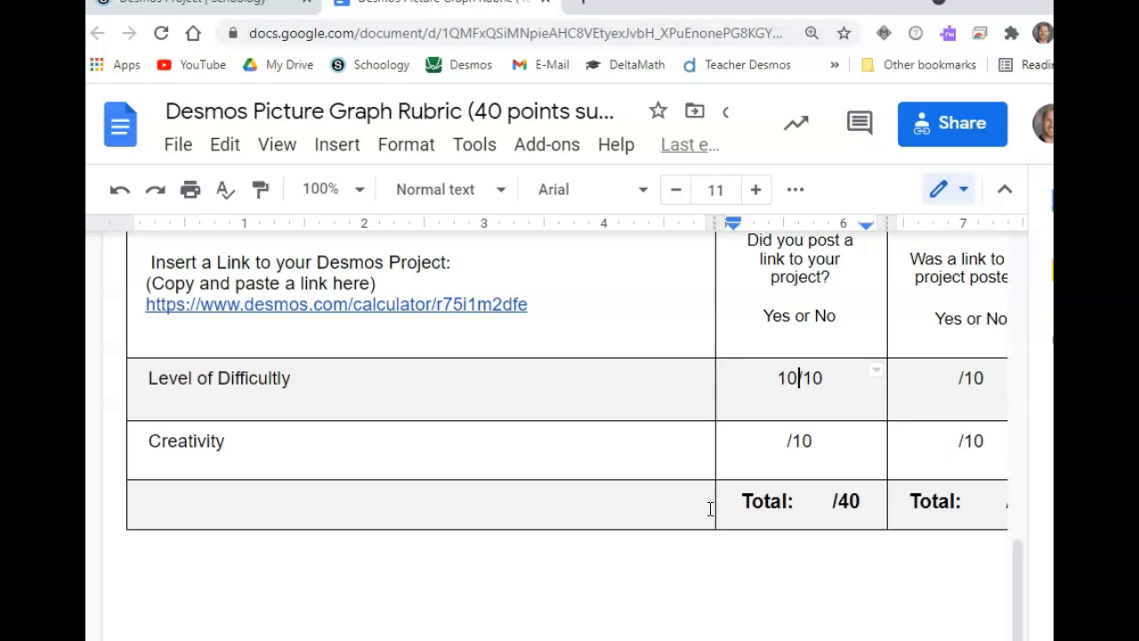
click(797, 397)
click(770, 439)
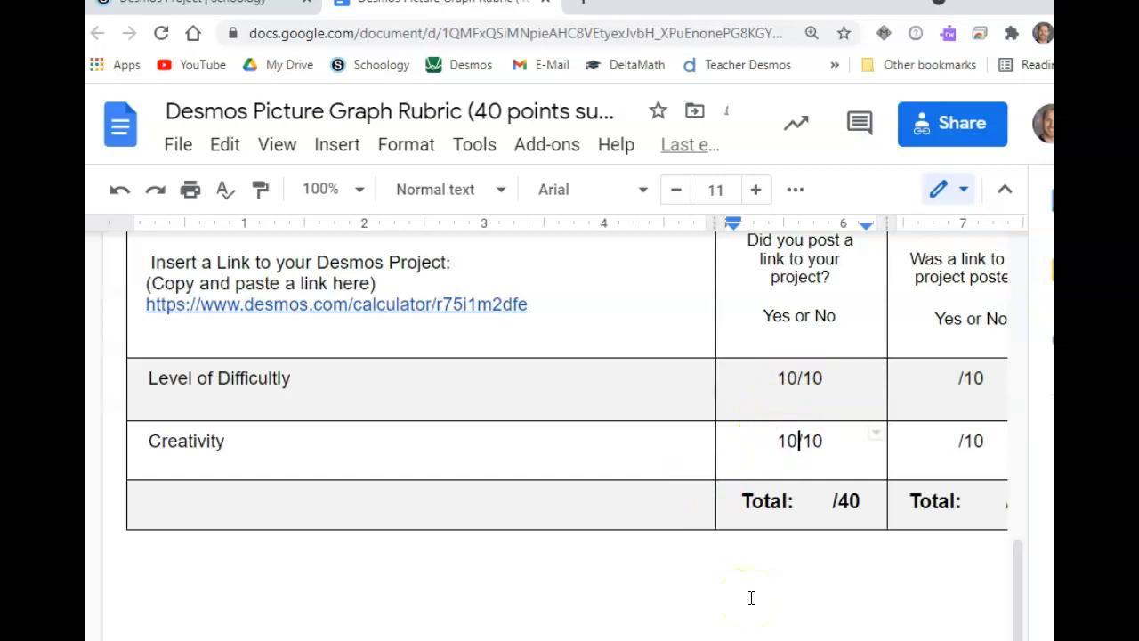
click(821, 503)
text(40)
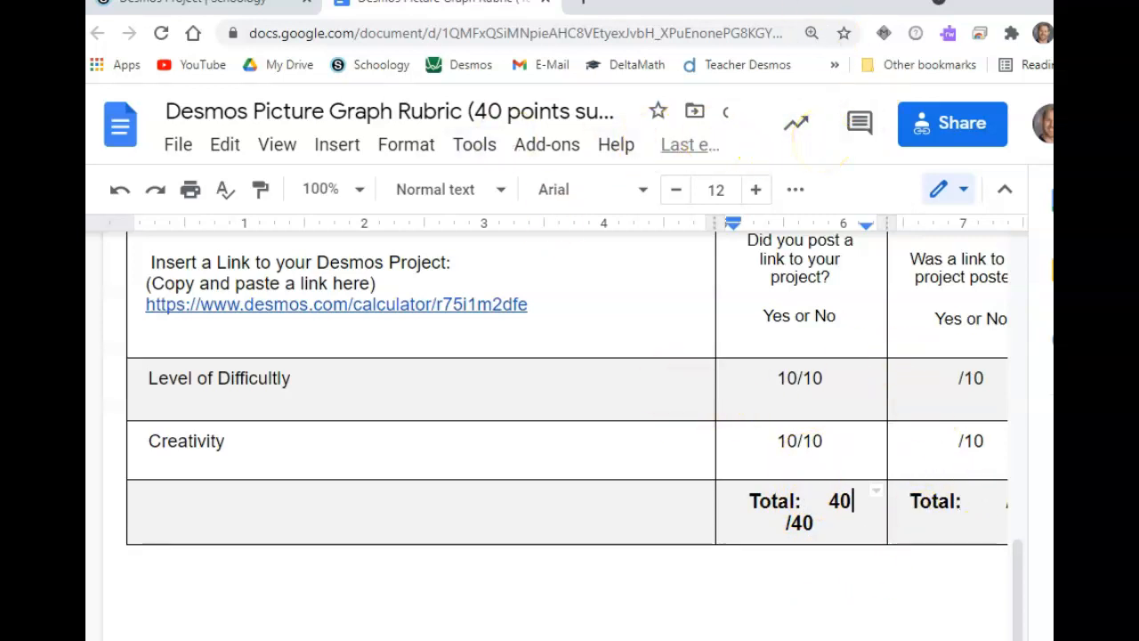
- Bring up the project instructions and examine the required function types and the circle equation above the rubric table
drag(744, 9, 86, 165)
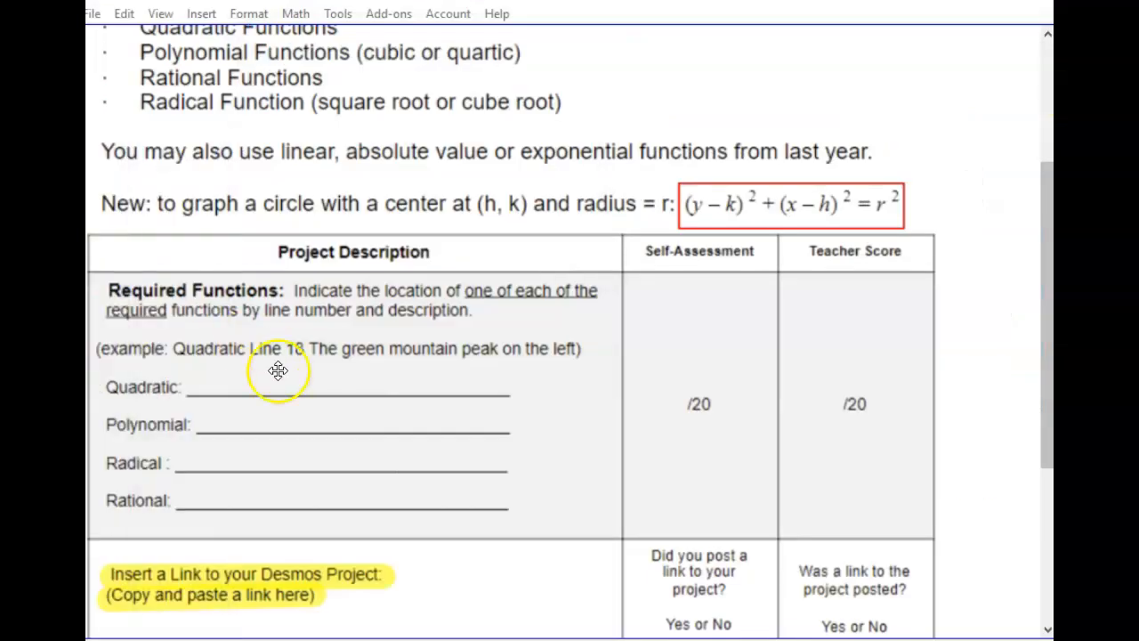
scroll(289, 383, down, 3)
scroll(300, 369, up, 5)
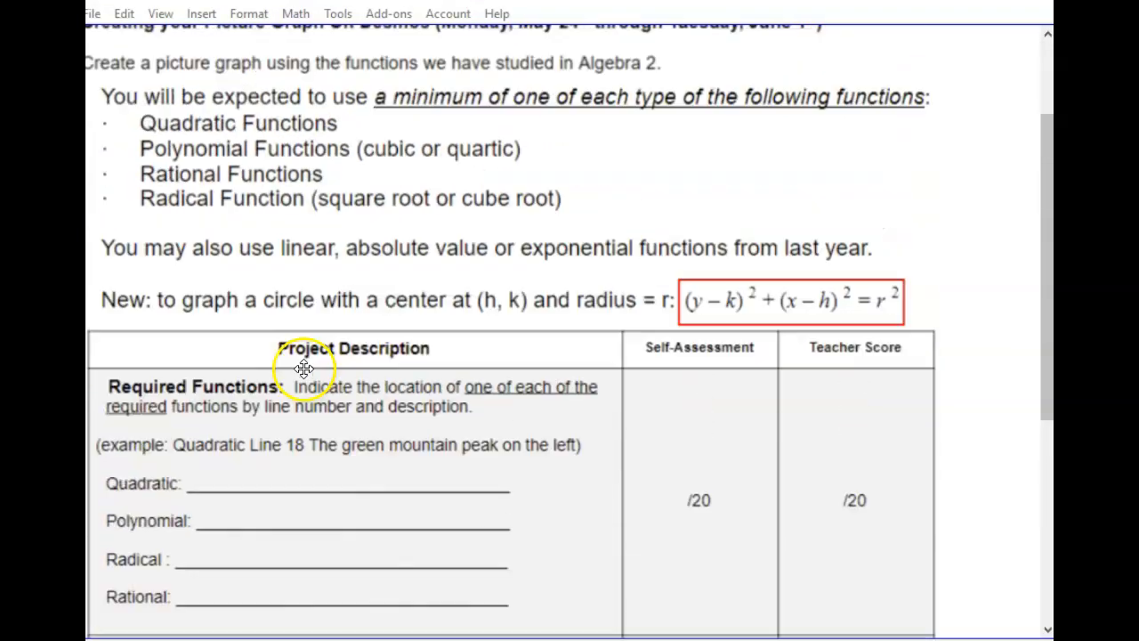
scroll(590, 63, up, 1)
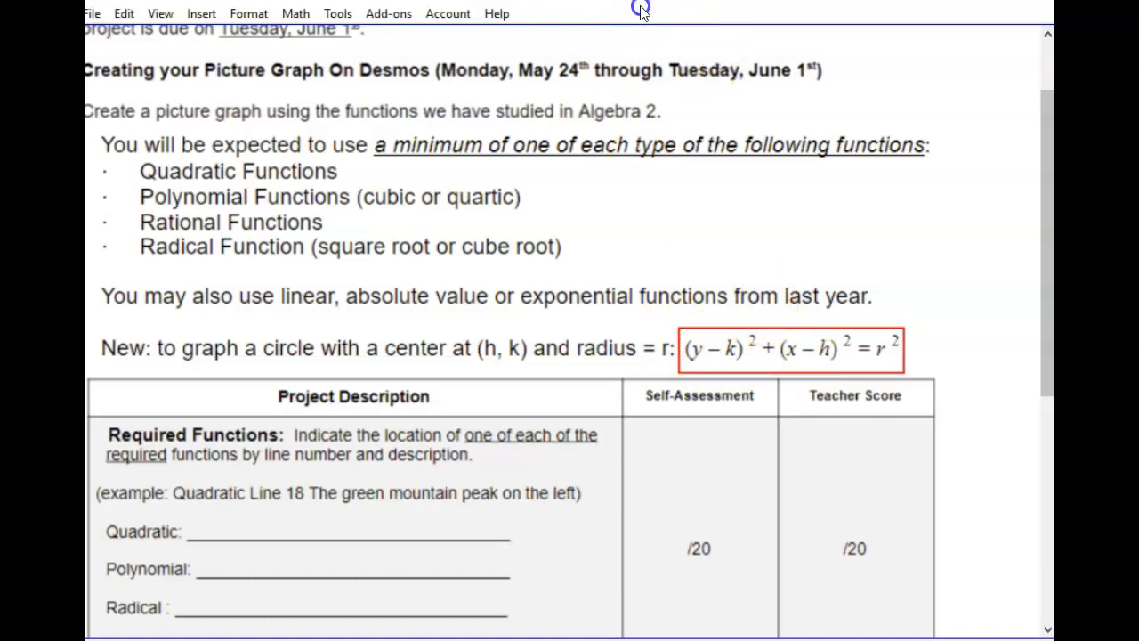
- Return to the Desmos graph, close the Share Your Graph window, and start expression line 4 with (y-k)^2
drag(631, 3, 414, 119)
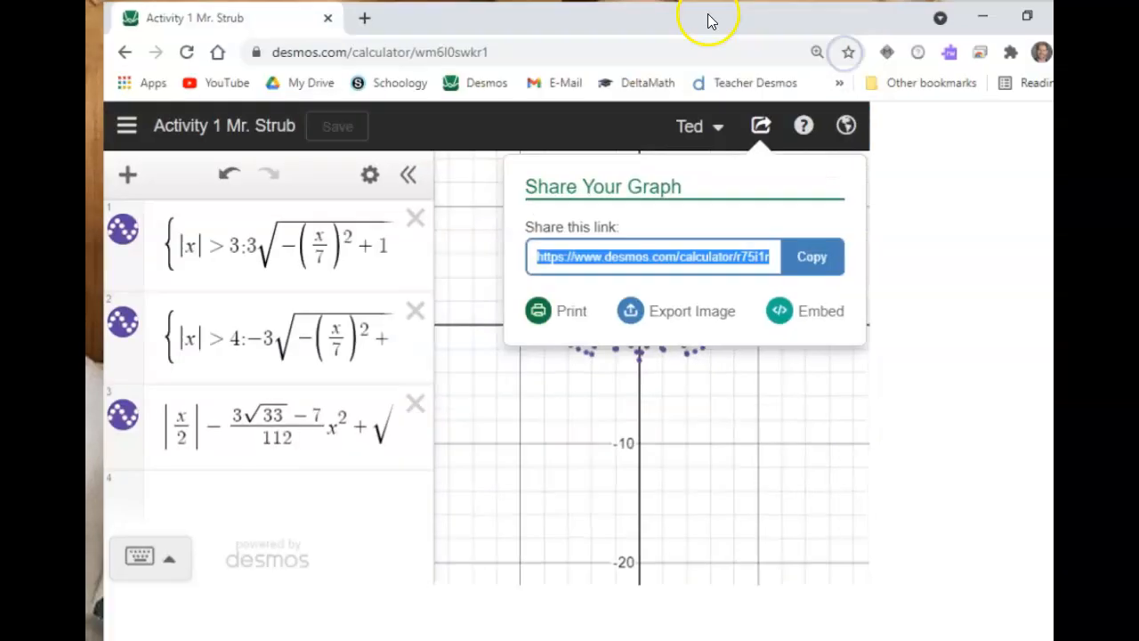
click(572, 318)
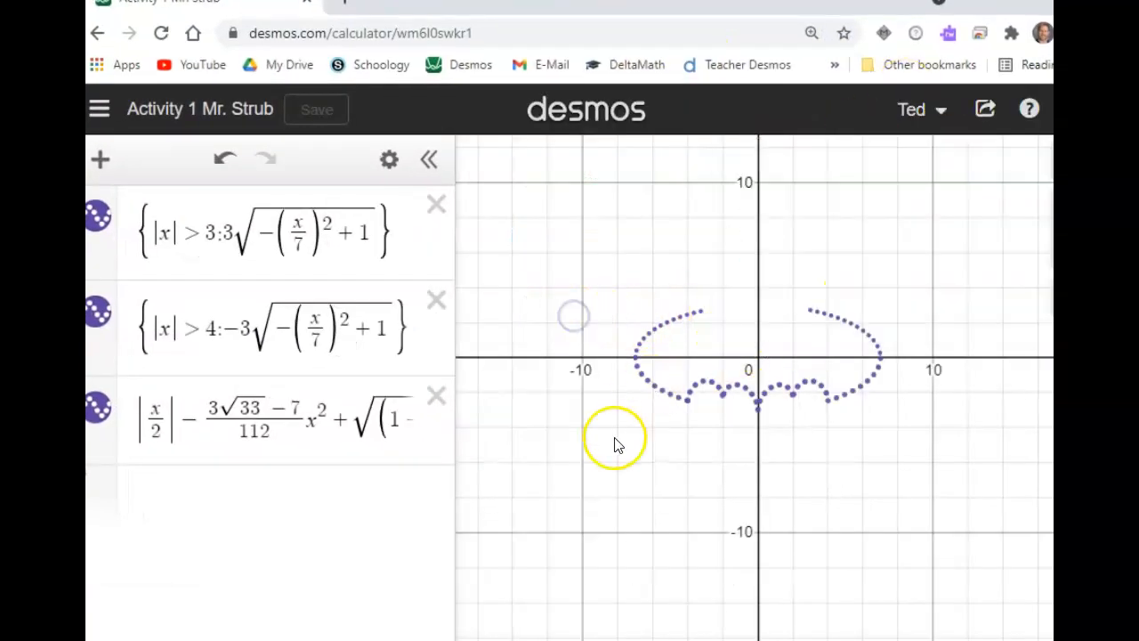
click(242, 500)
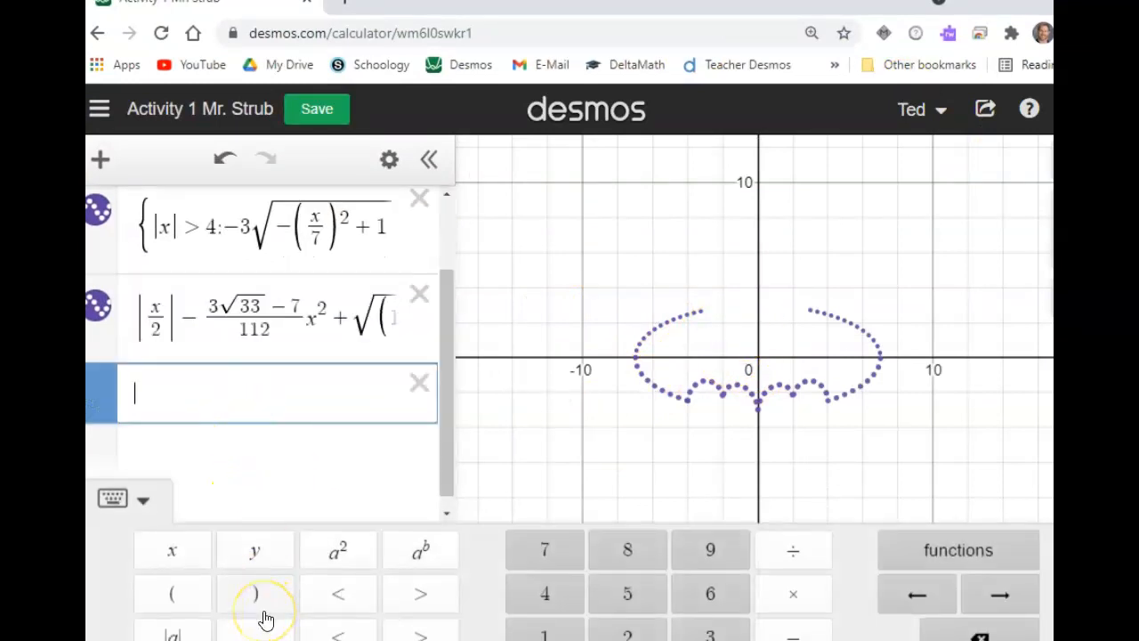
text(()
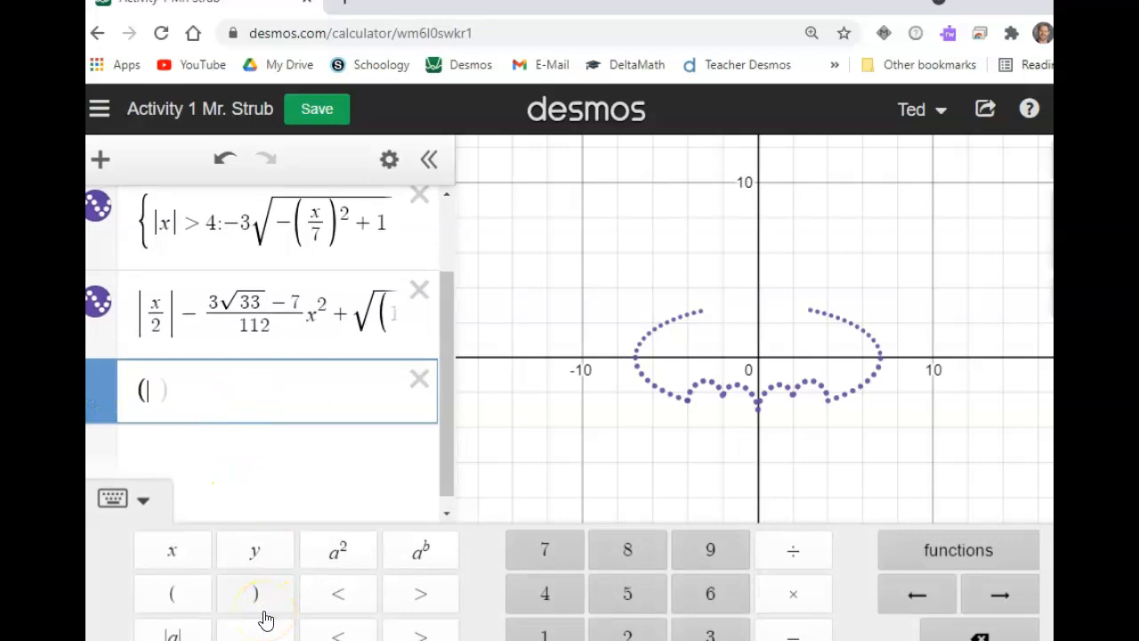
text(y-k)
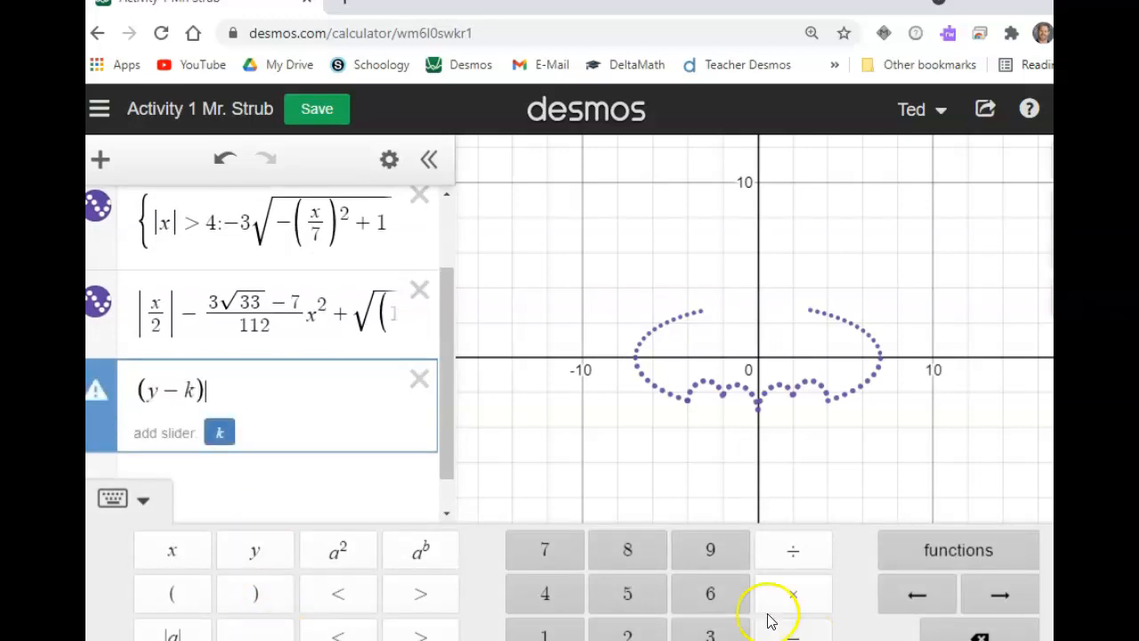
click(345, 550)
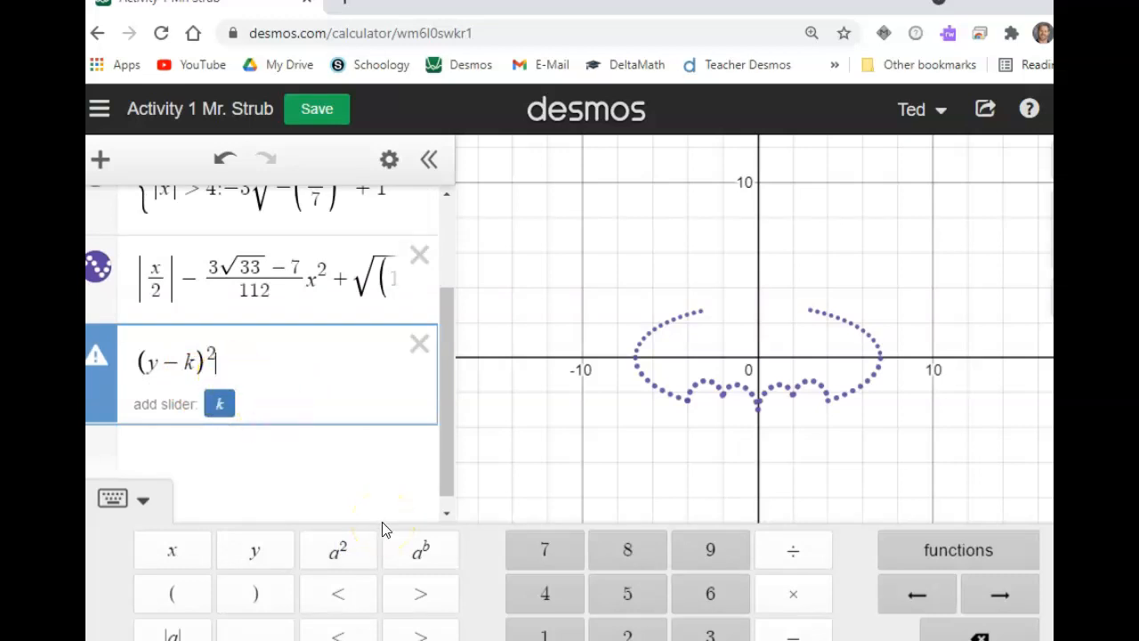
- Extend the line 4 expression with + (x-h)^2, inserting the opening parenthesis before x
text(+)
text()x-h)
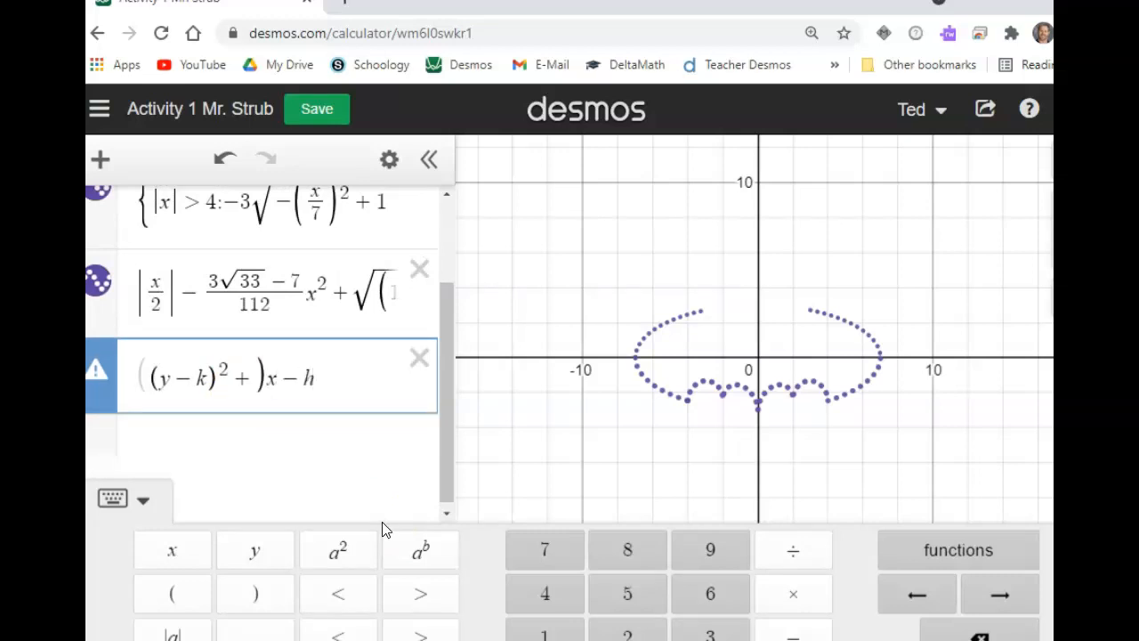
text())
click(330, 552)
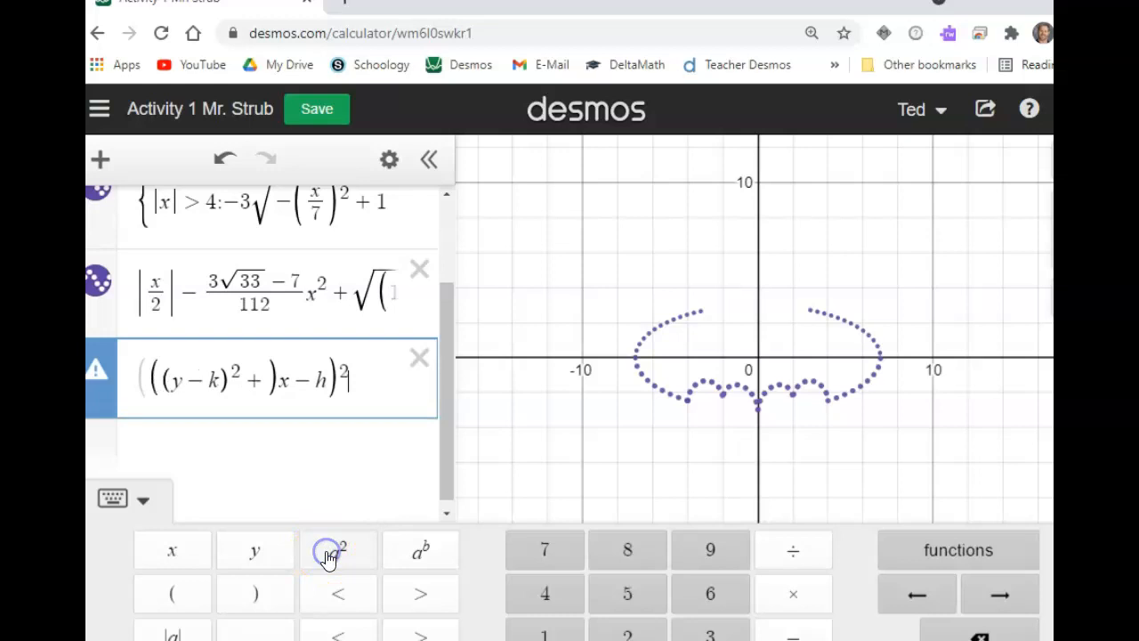
click(276, 381)
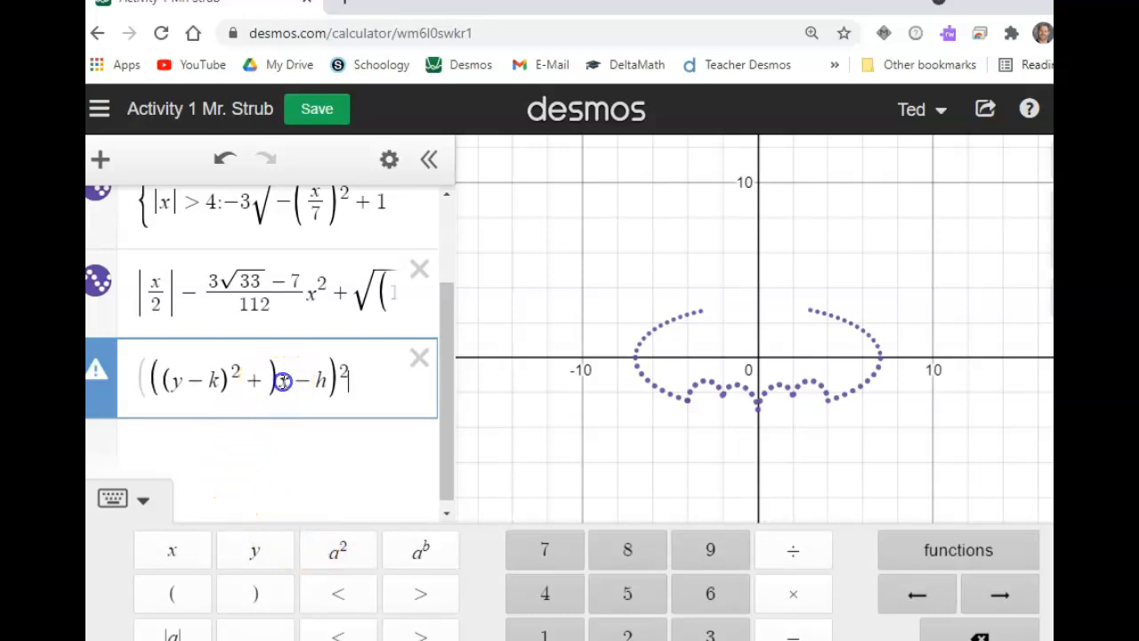
text(()
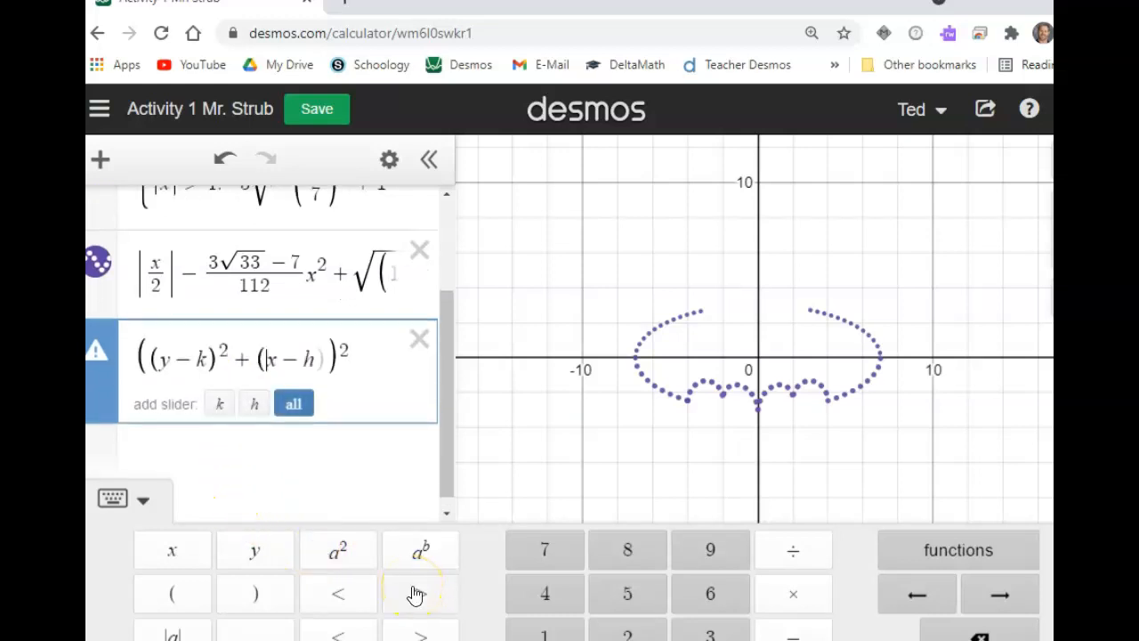
- Complete the circle equation with = r^2 and remove the extra outer parenthesis so it reads (y-k)^2 + (x-h)^2 = r^2
click(415, 595)
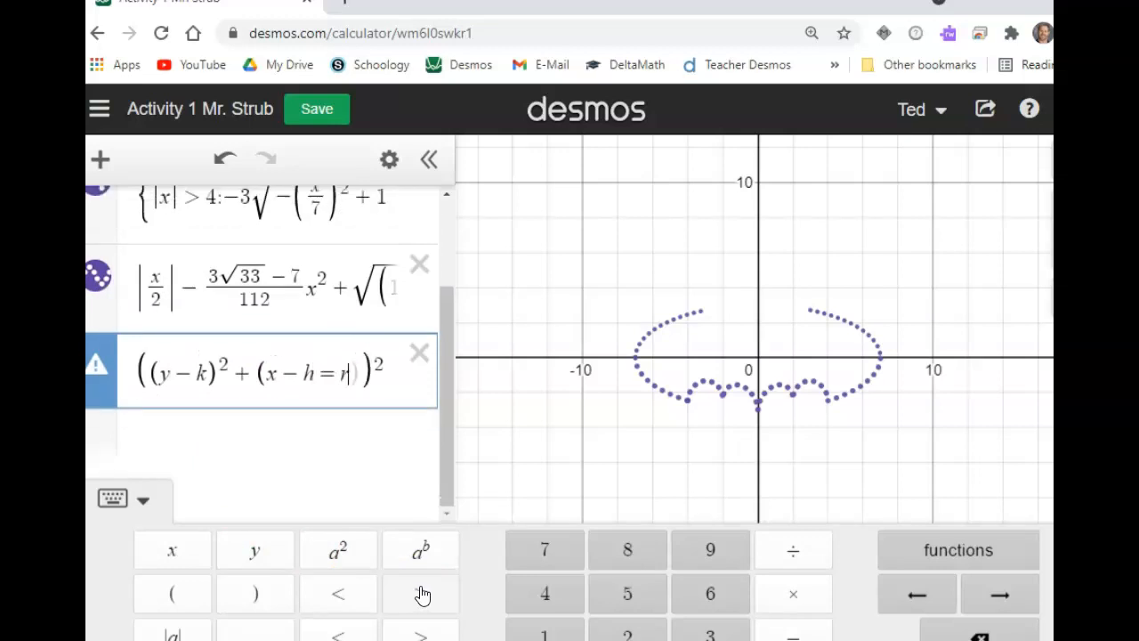
key(BackSpace)
key(BackSpace)
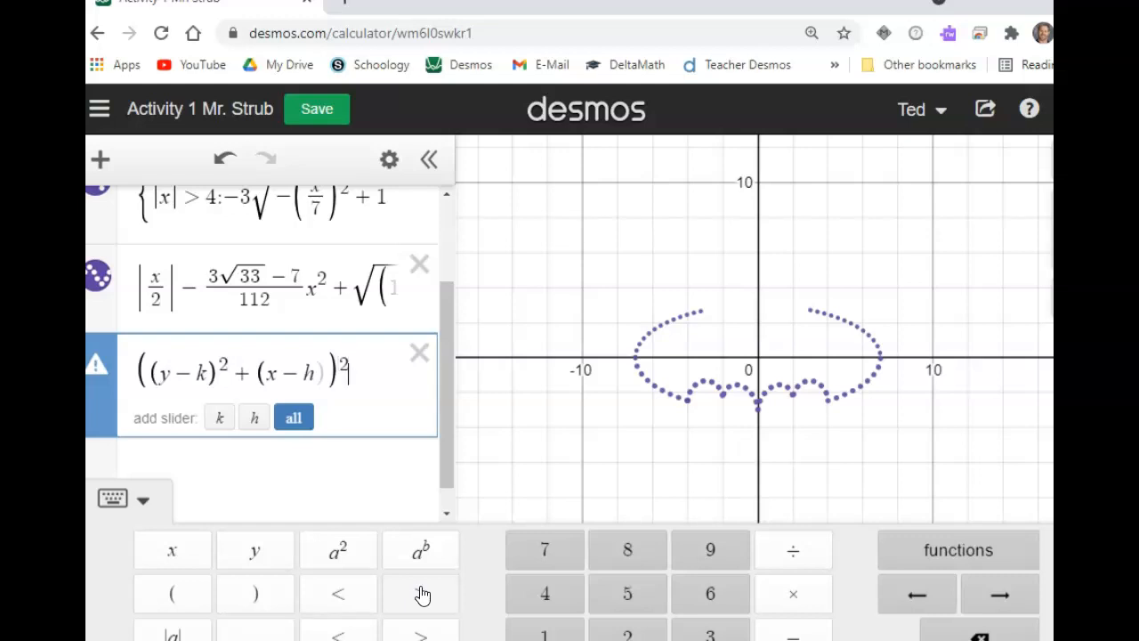
text(r)
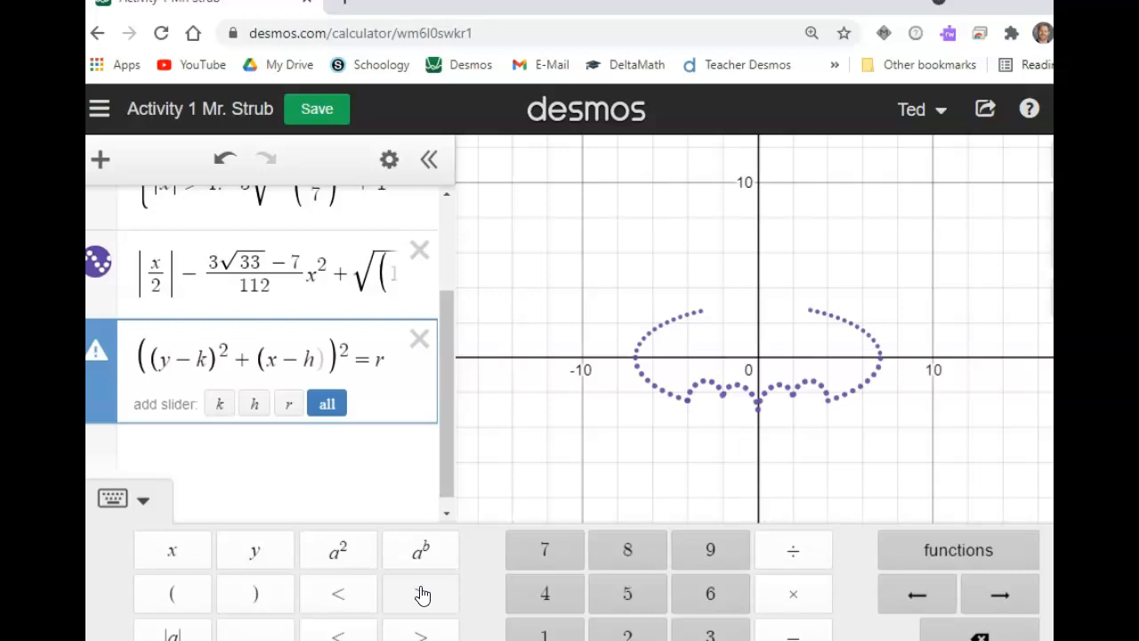
click(347, 549)
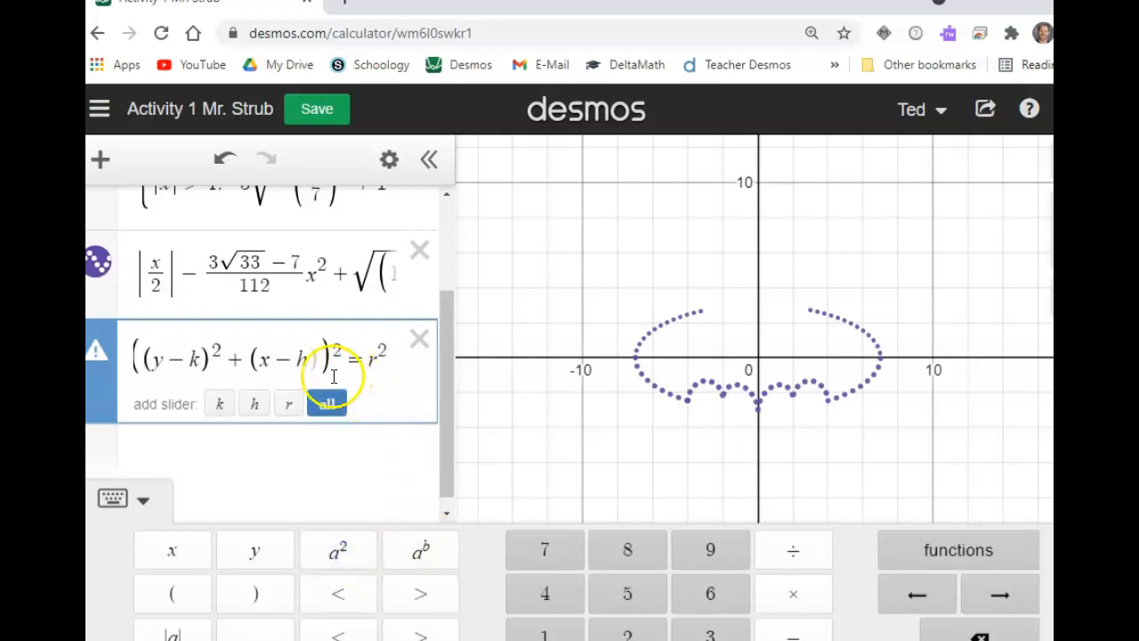
click(141, 358)
key(BackSpace)
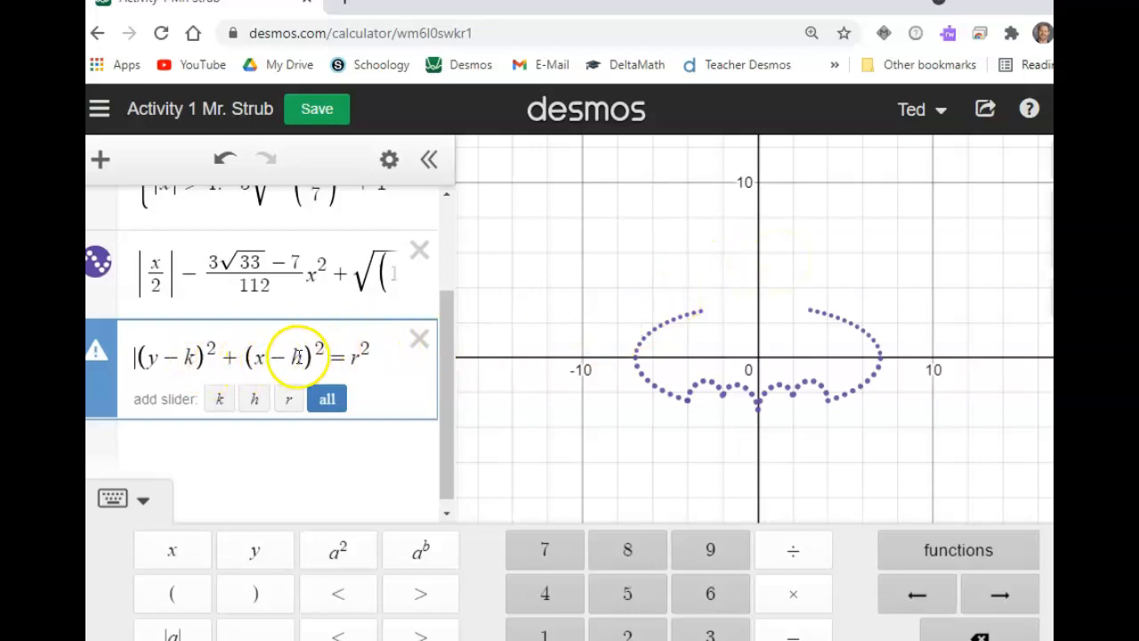
- Add sliders for k, h and r, and set k to 0.8, h to -1.7 and r to 0.5
click(328, 399)
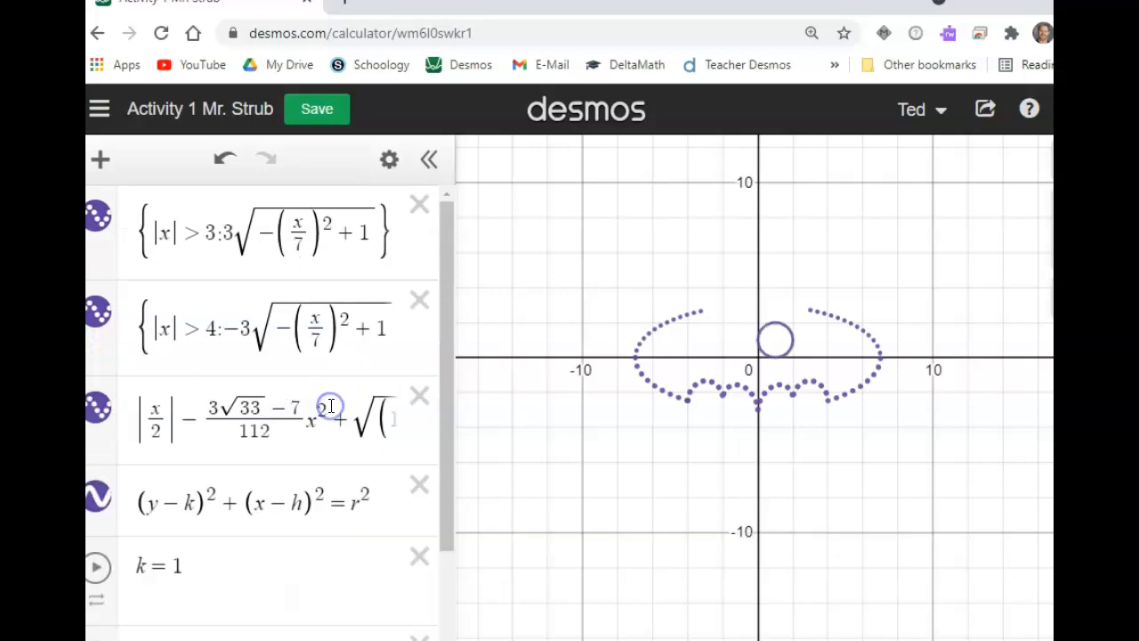
scroll(298, 463, down, 3)
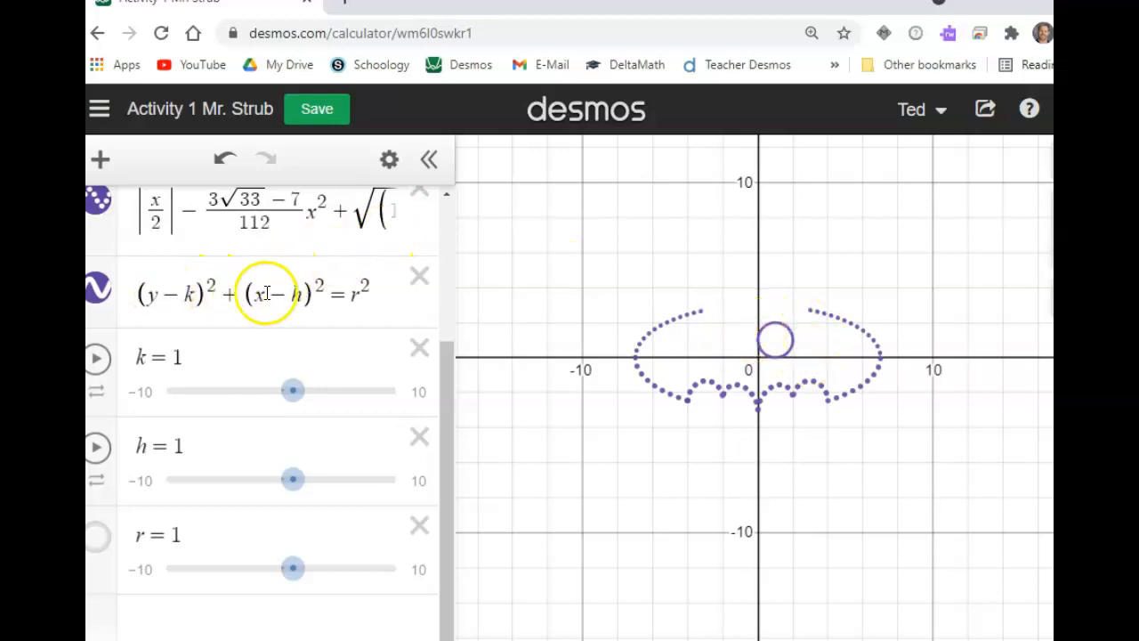
mouse_move(304, 392)
mouse_down()
mouse_move(291, 392)
mouse_move(300, 389)
mouse_up()
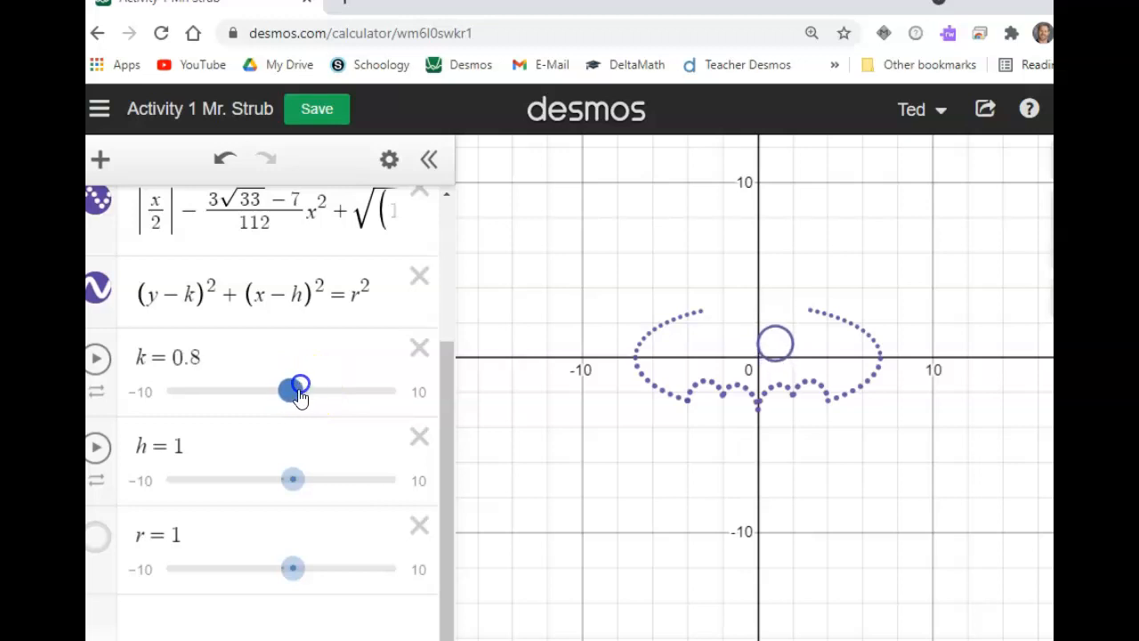
click(302, 572)
drag(296, 479, 266, 472)
mouse_move(293, 574)
mouse_down()
mouse_move(349, 579)
mouse_move(289, 567)
mouse_up()
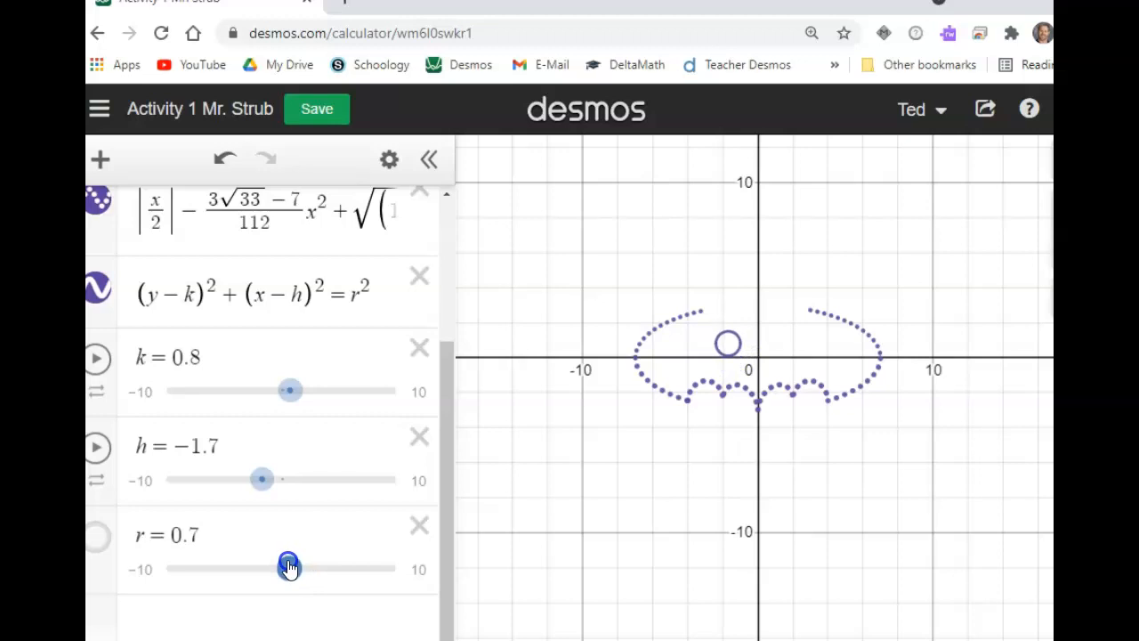
- Reposition the small circle inside the bat outline by setting h to -2.6 and k to 1.2
drag(645, 405, 672, 387)
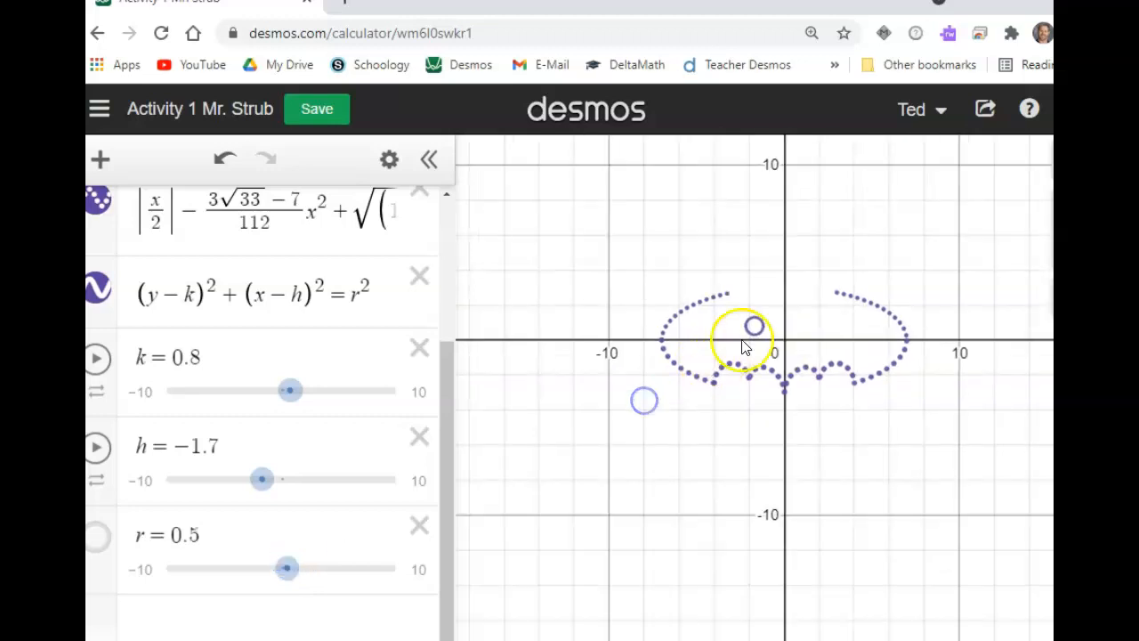
click(267, 480)
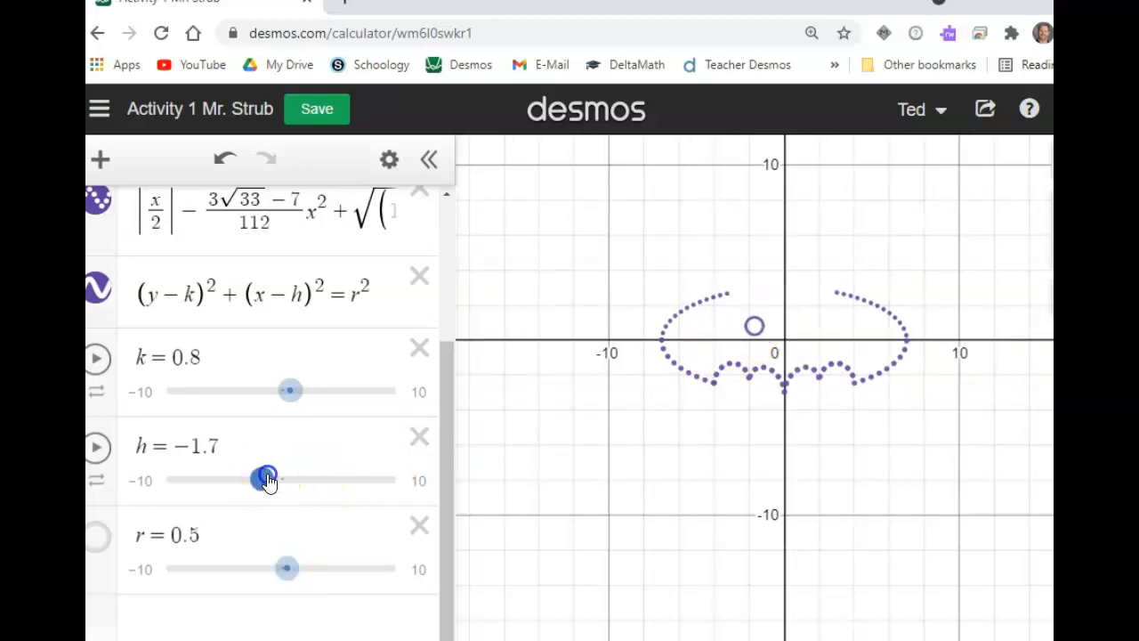
drag(276, 400, 285, 399)
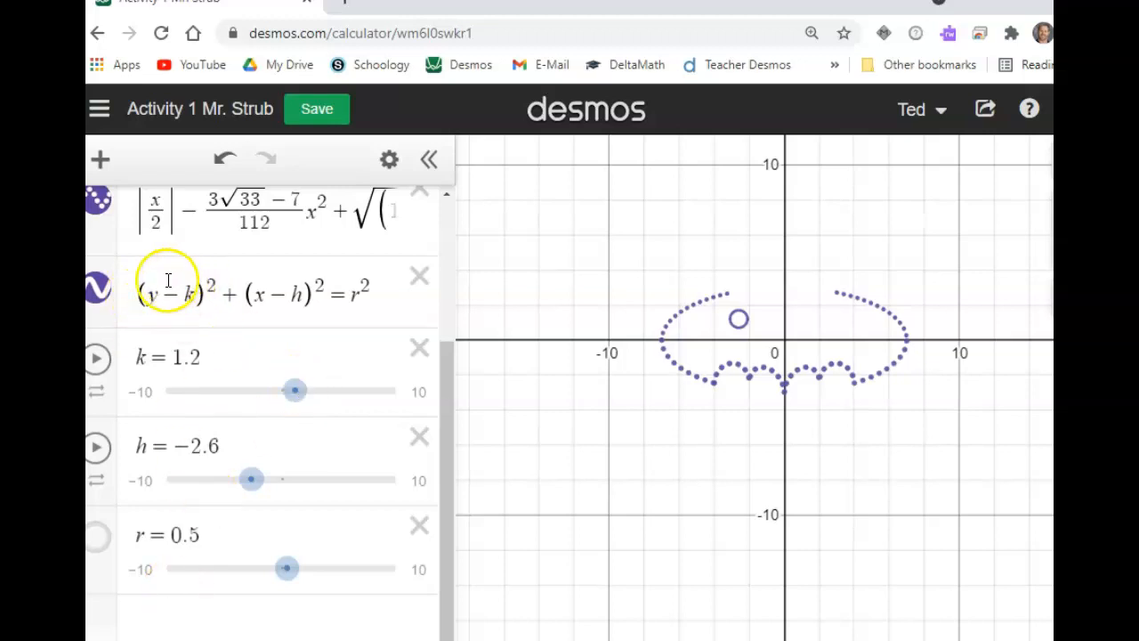
- Copy the circle equation (y-k)^2 + (x-h)^2 = r^2 into a new expression line below the r slider
click(132, 297)
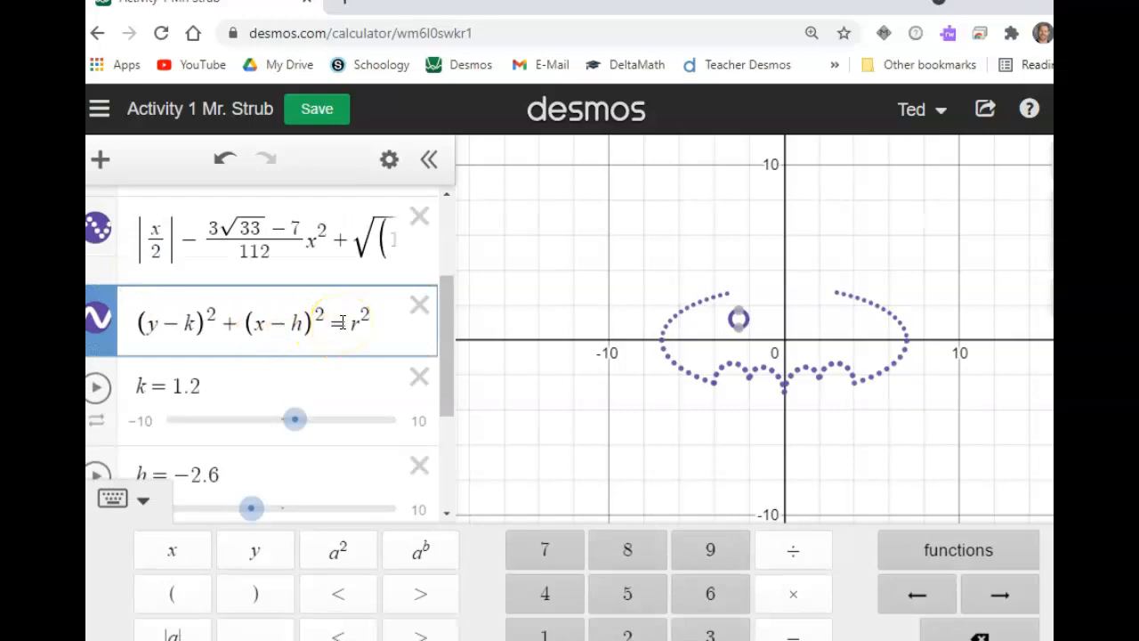
key(ctrl+a)
key(ctrl+c)
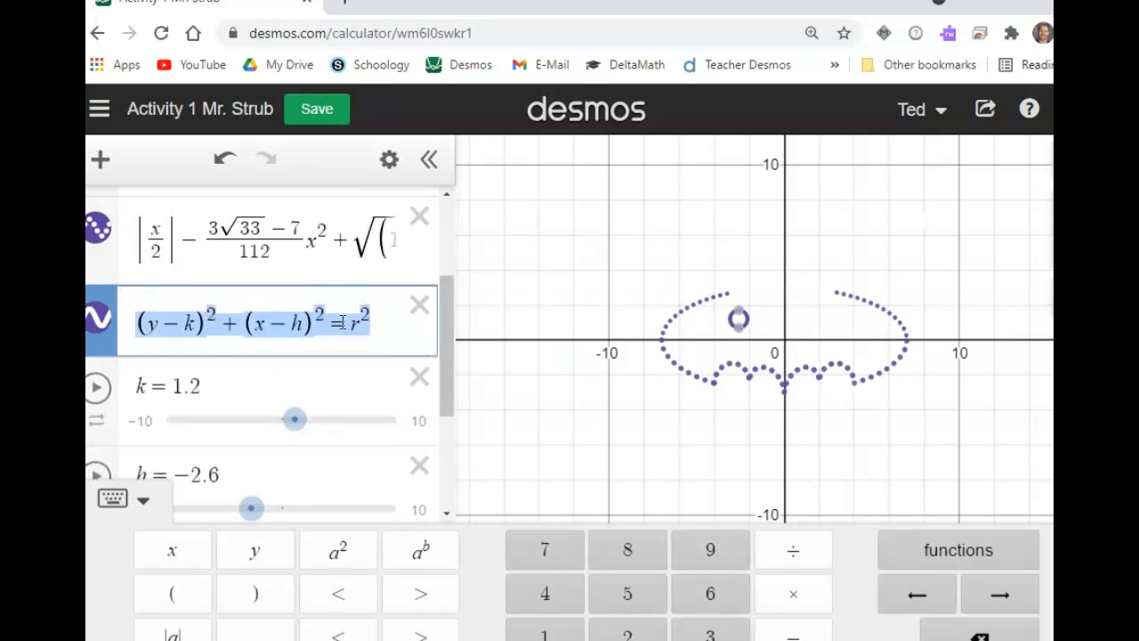
scroll(330, 336, down, 3)
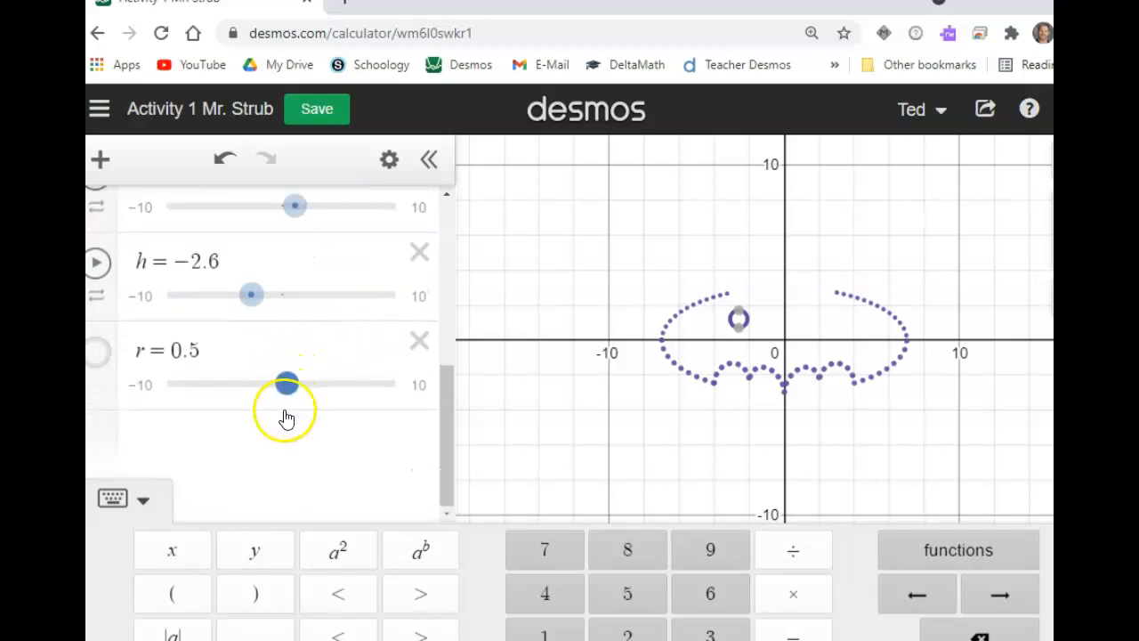
click(286, 418)
key(ctrl+v)
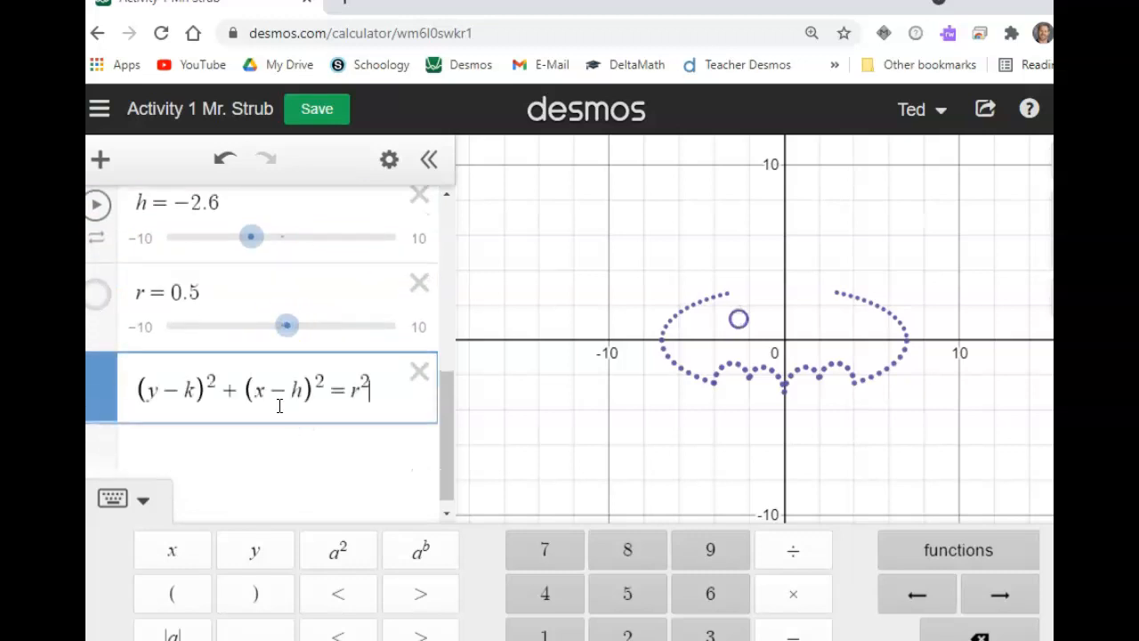
scroll(290, 356, up, 3)
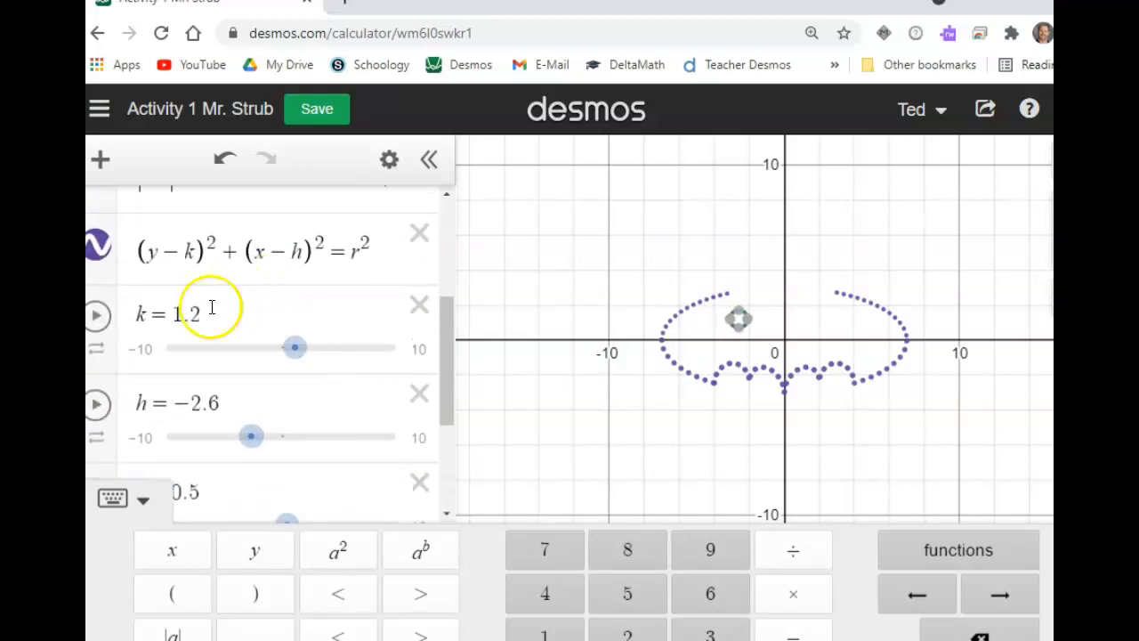
- Replace k with 1.2 and h with -2.6 in the copied circle equation below the r slider
scroll(196, 321, down, 3)
click(188, 374)
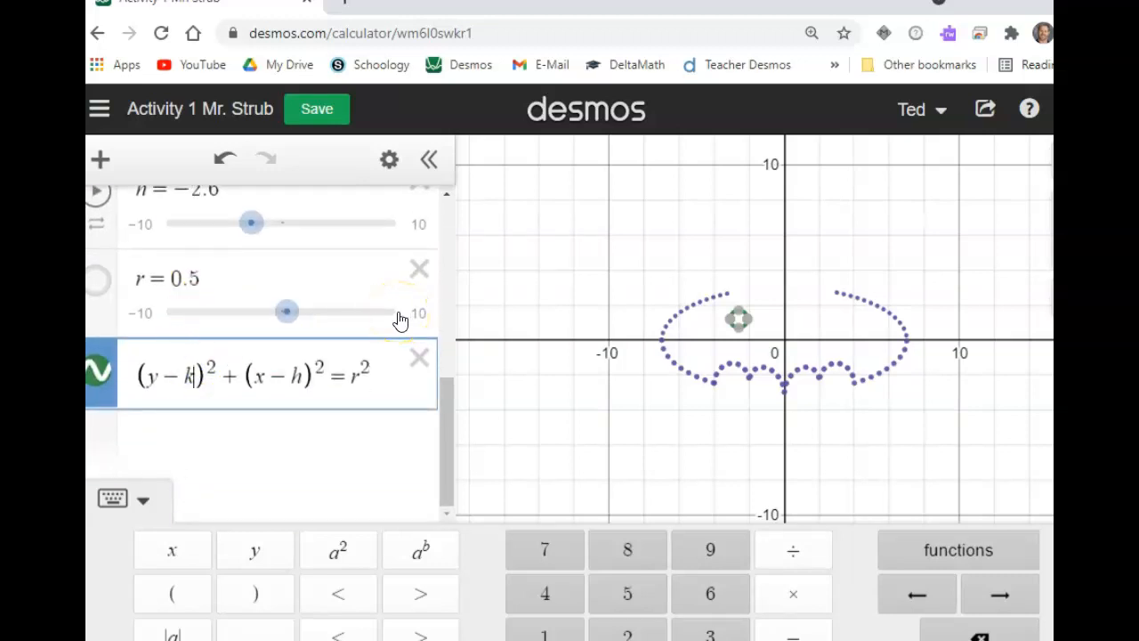
key(BackSpace)
text(1.2)
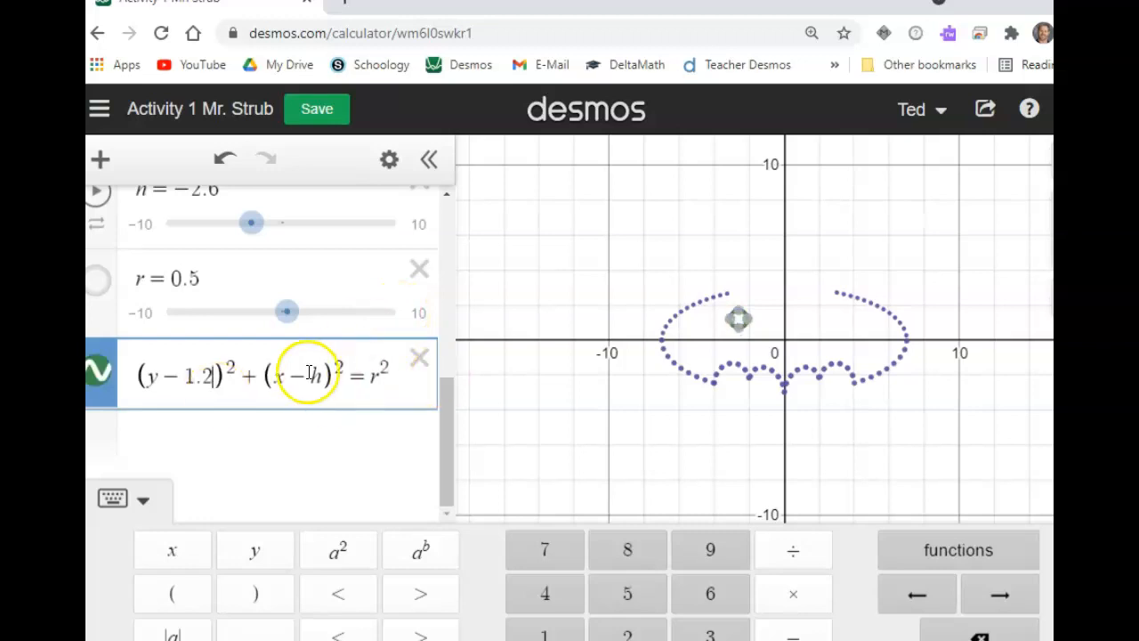
scroll(261, 364, up, 2)
scroll(240, 278, up, 2)
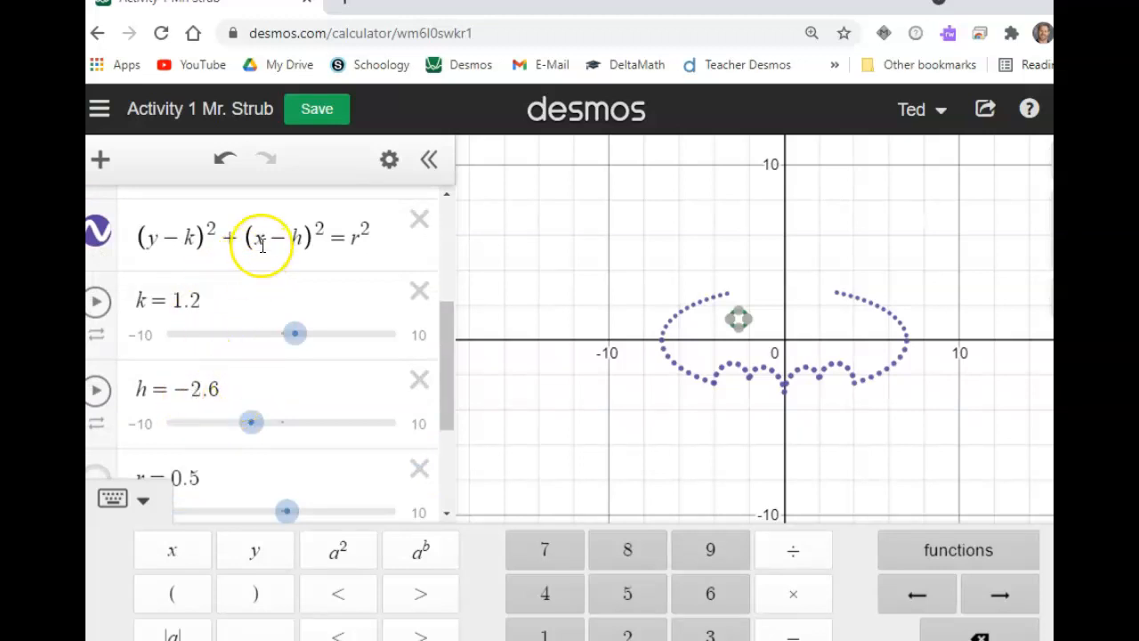
scroll(250, 243, down, 4)
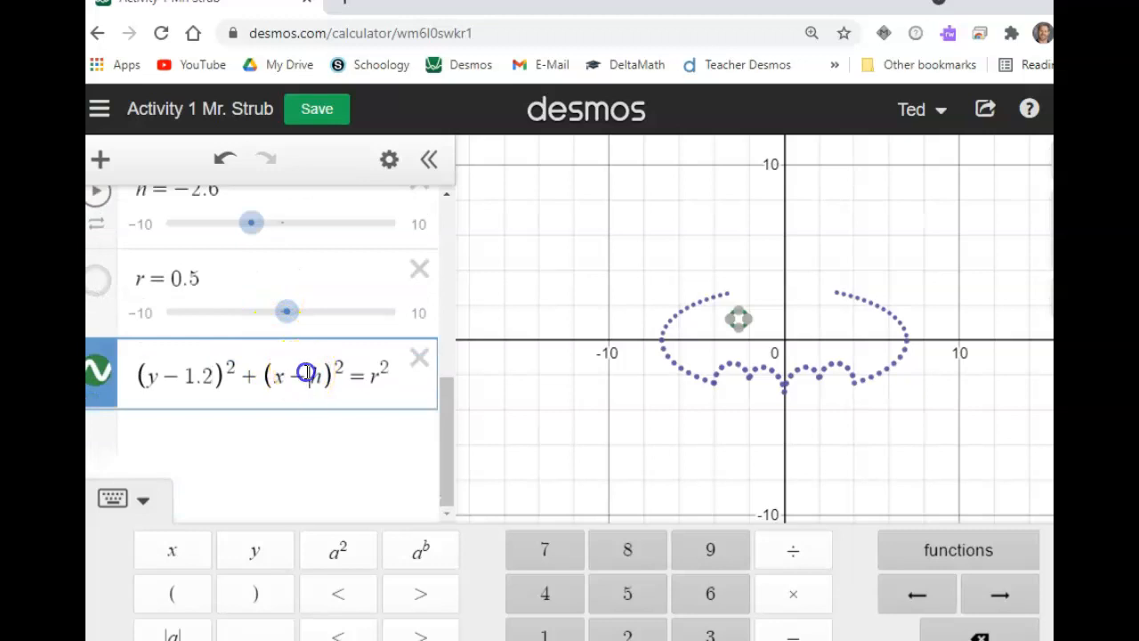
key(Delete)
text(-2.6)
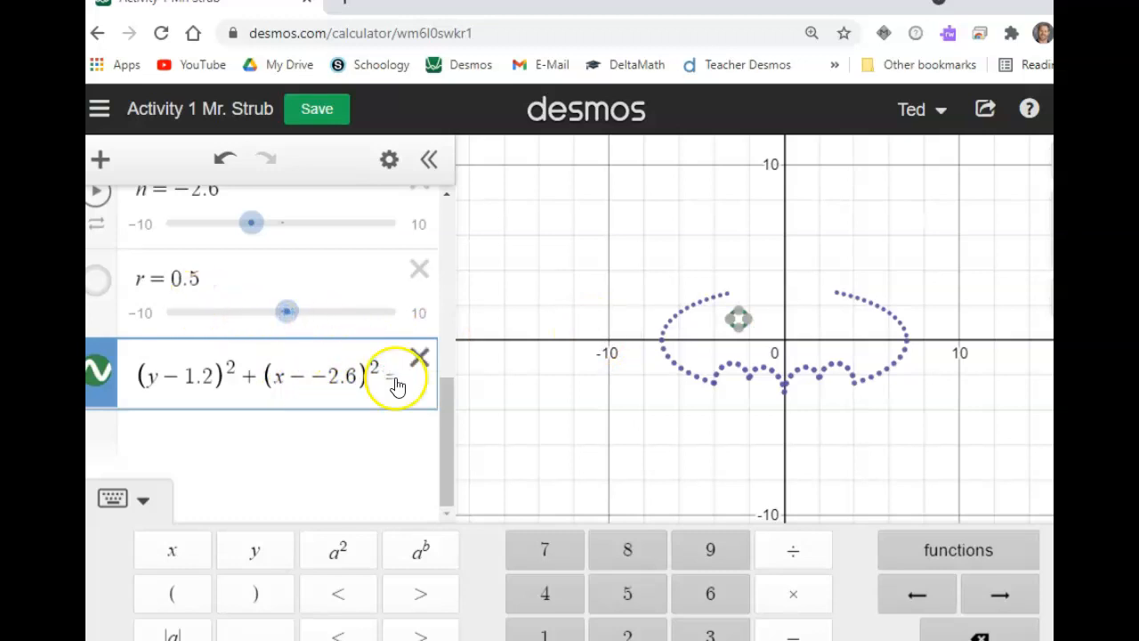
- Replace r with 0.5 in the copied circle equation, keeping the exponent 2
text(r^2)
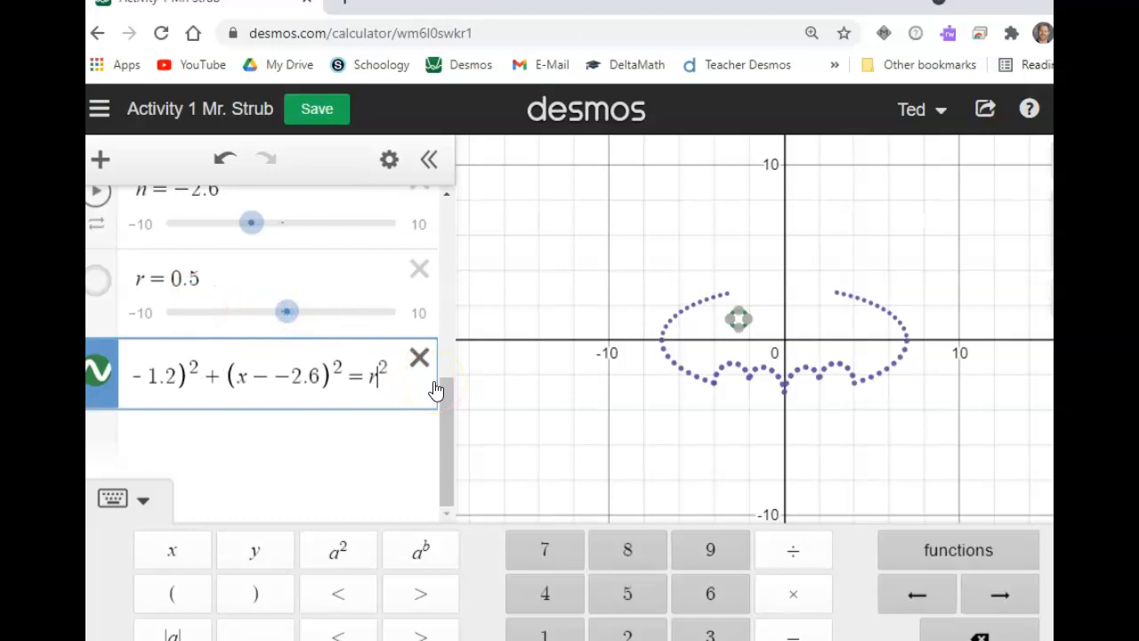
key(BackSpace)
text(0.5)
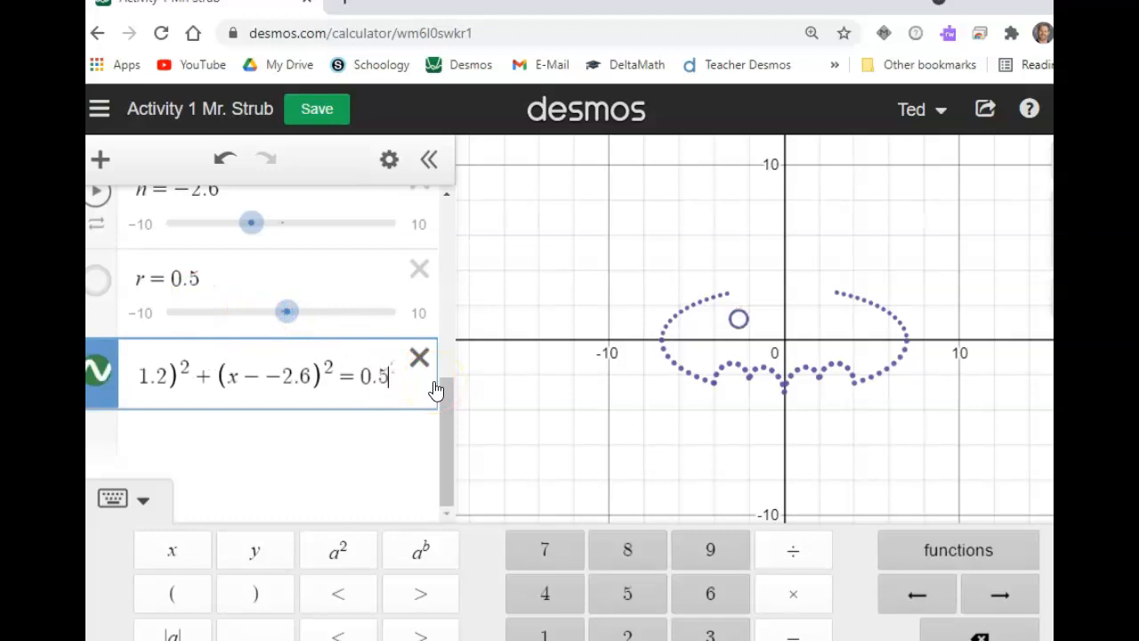
click(617, 399)
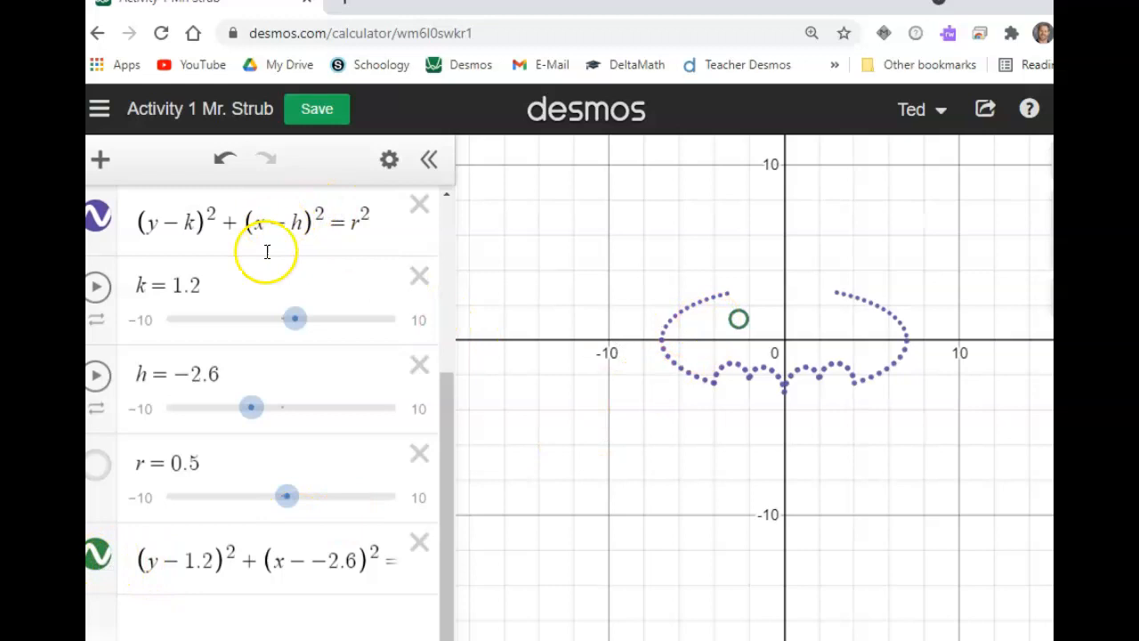
- Place the slider-driven circle on the other side of the bat outline with k at 1.2 and h at 2.4
mouse_move(290, 322)
mouse_down()
mouse_move(316, 322)
mouse_move(281, 329)
mouse_up()
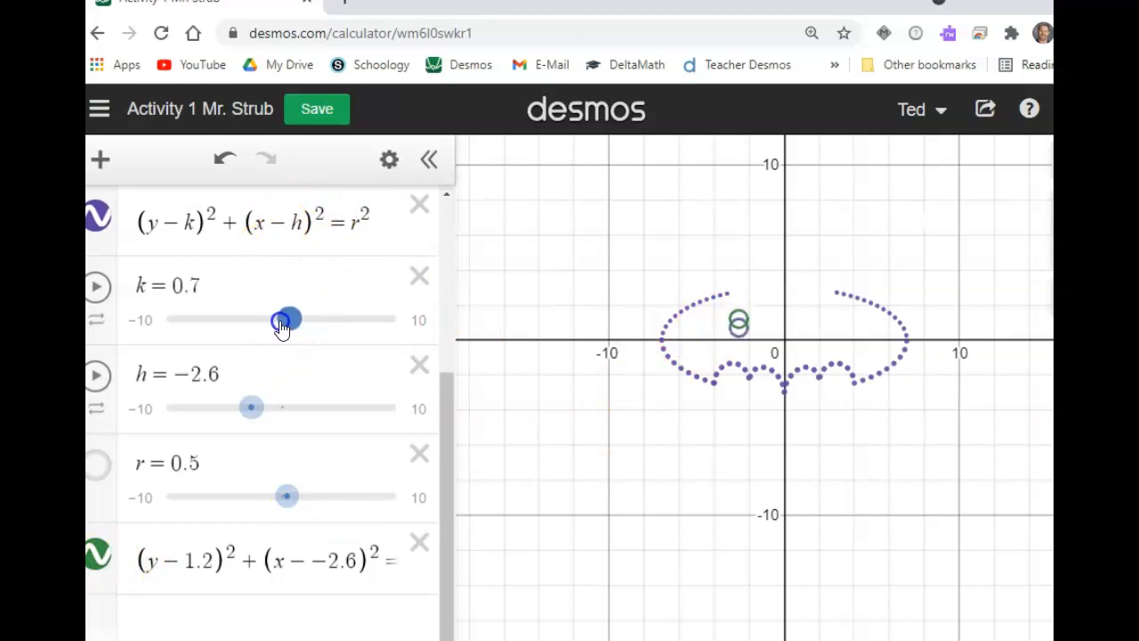
click(598, 343)
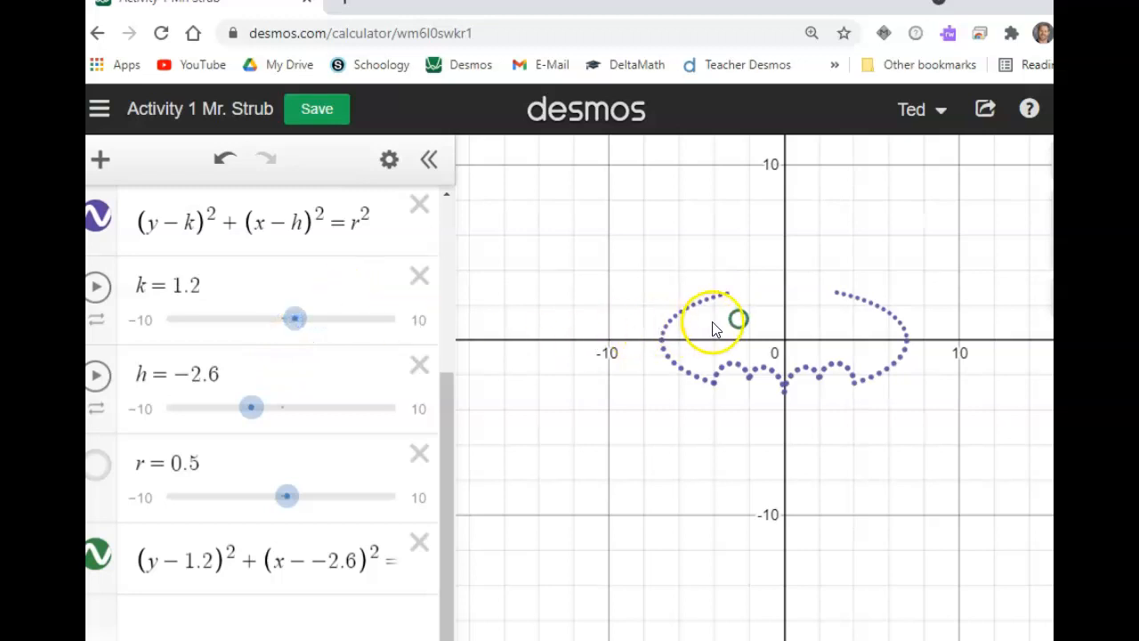
drag(262, 415, 311, 414)
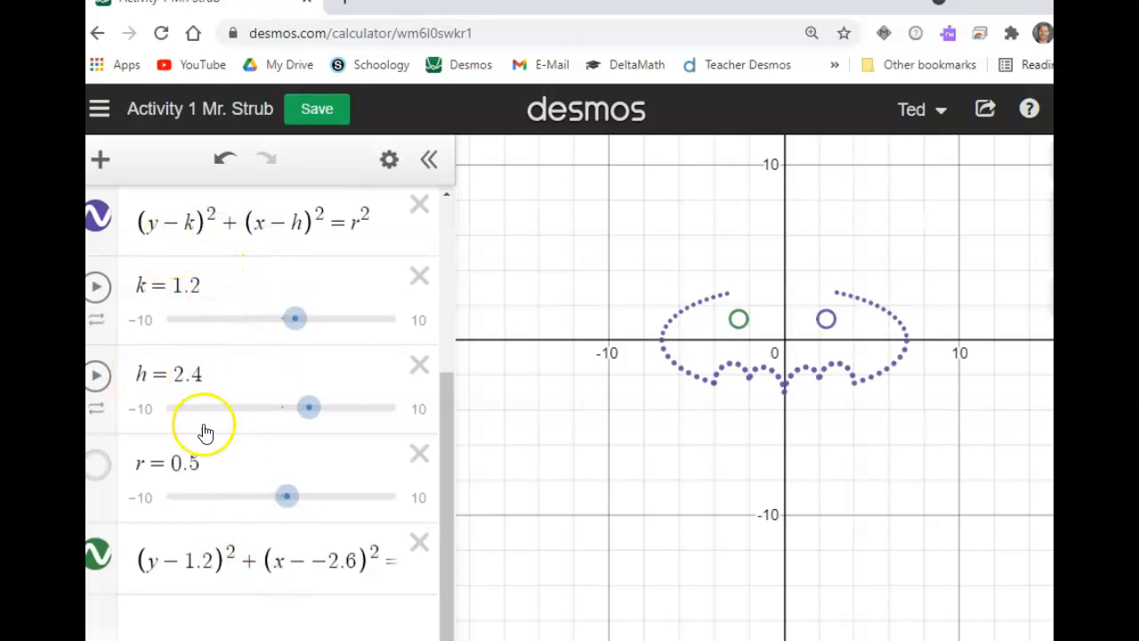
- Add an empty expression line below the fixed circle equation and select k in the slider-driven circle equation
click(222, 614)
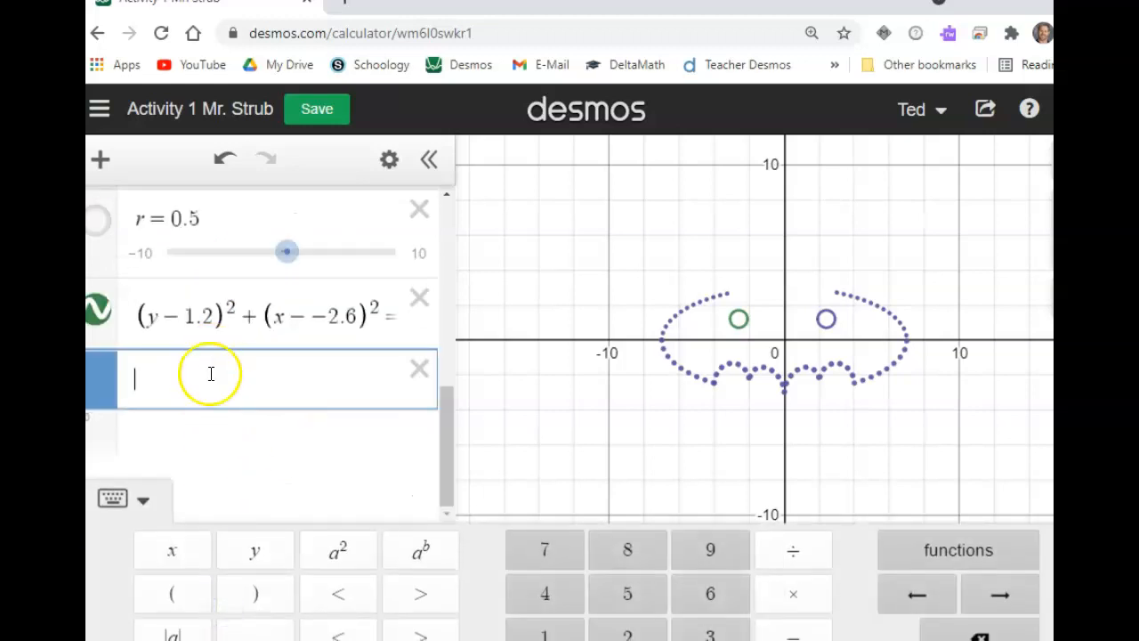
scroll(228, 334, up, 3)
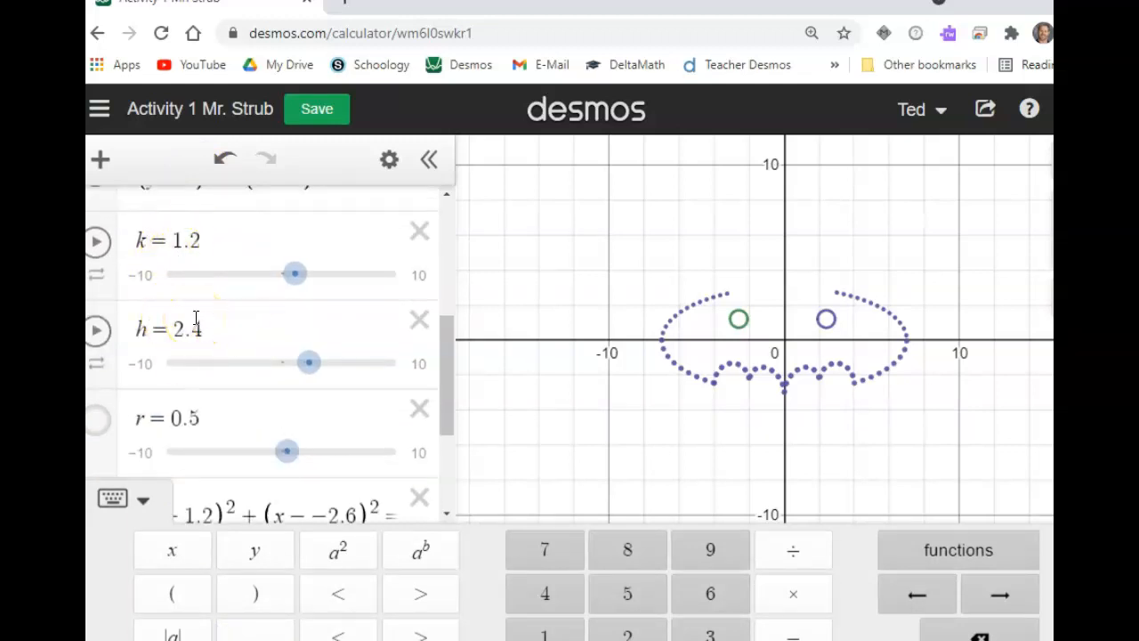
scroll(203, 316, up, 1)
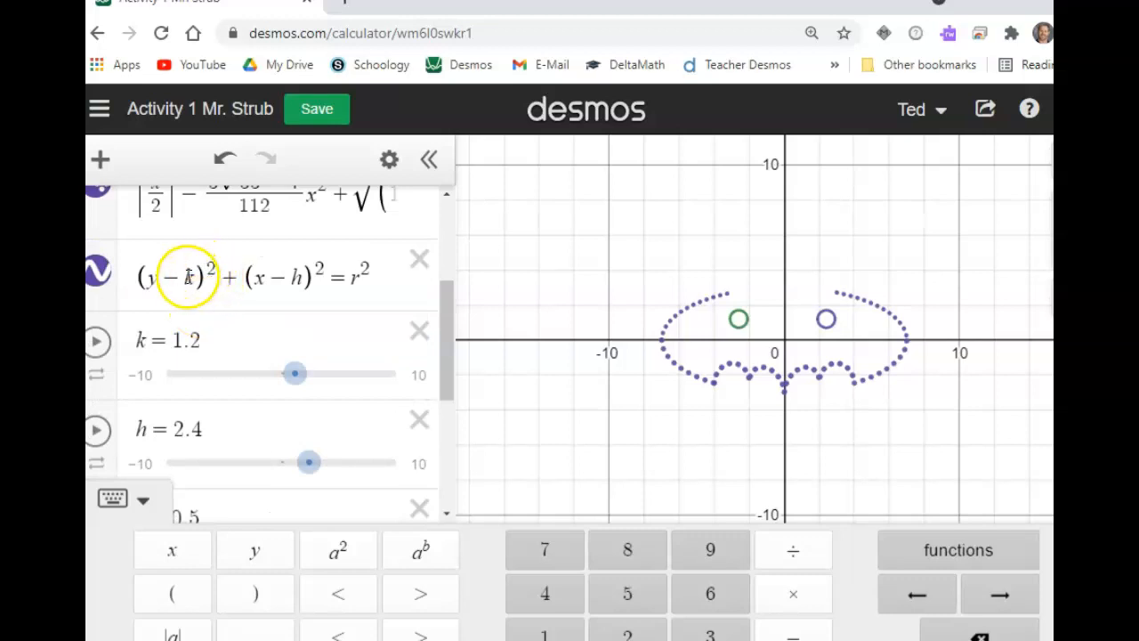
double_click(185, 280)
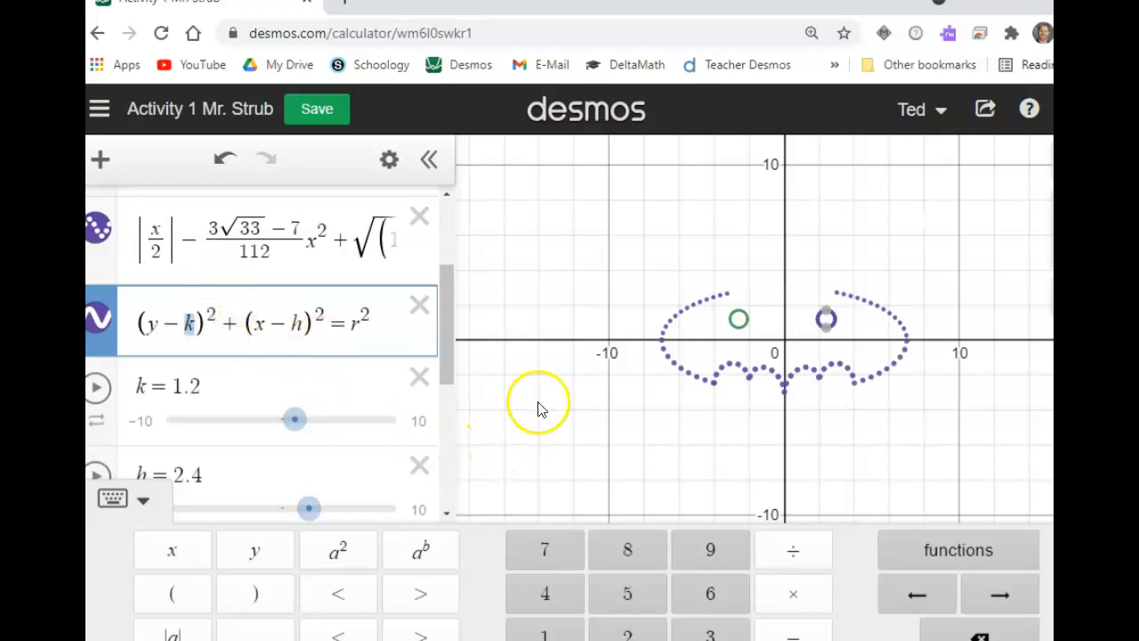
- Switch to the Desmos Picture Project document and review the circle equation and the helpful tips page
double_click(771, 16)
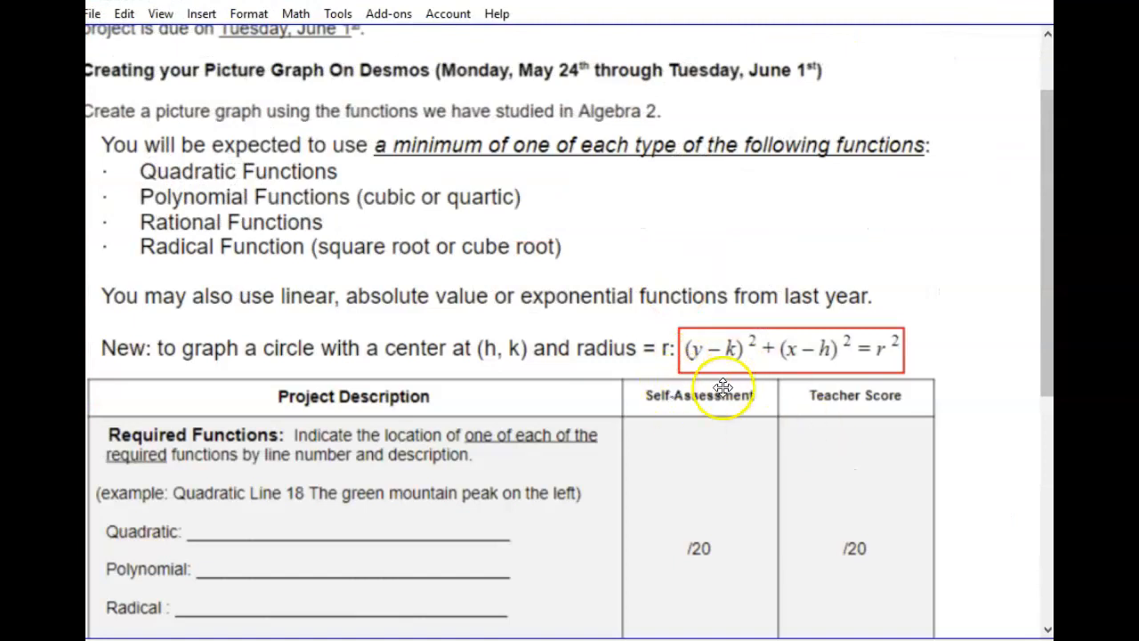
scroll(723, 392, down, 1)
scroll(723, 400, up, 3)
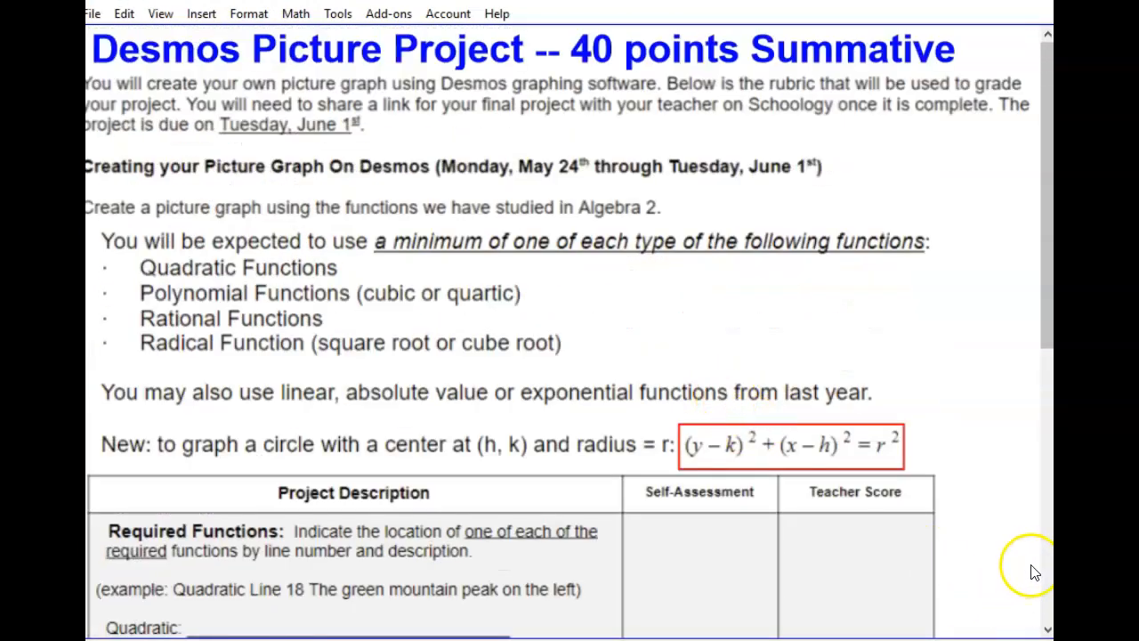
key(Page_Down)
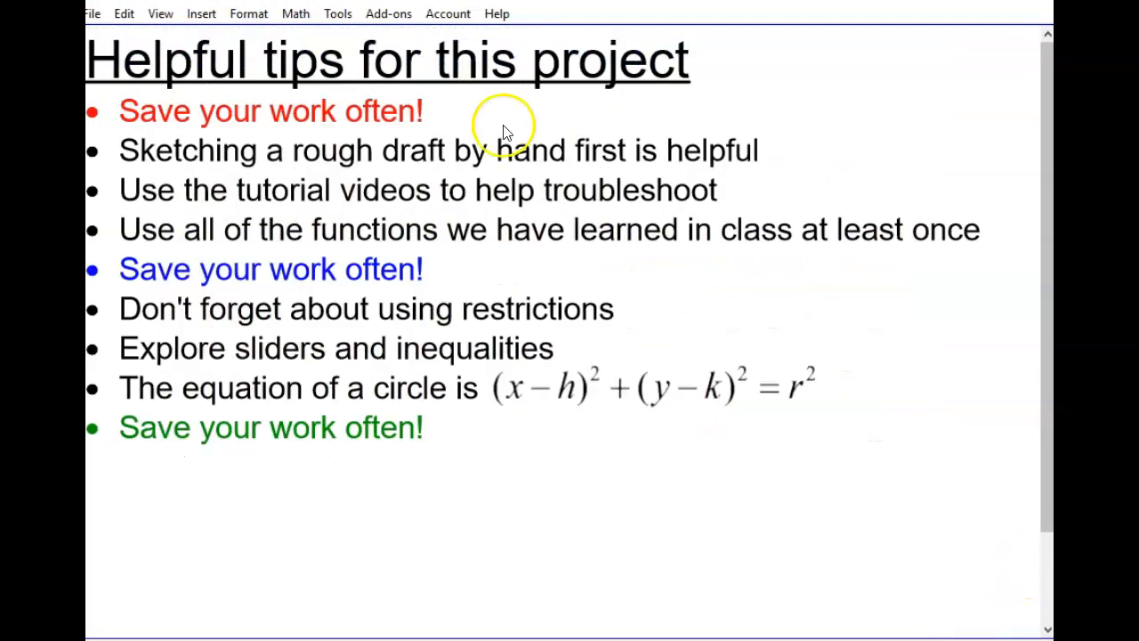
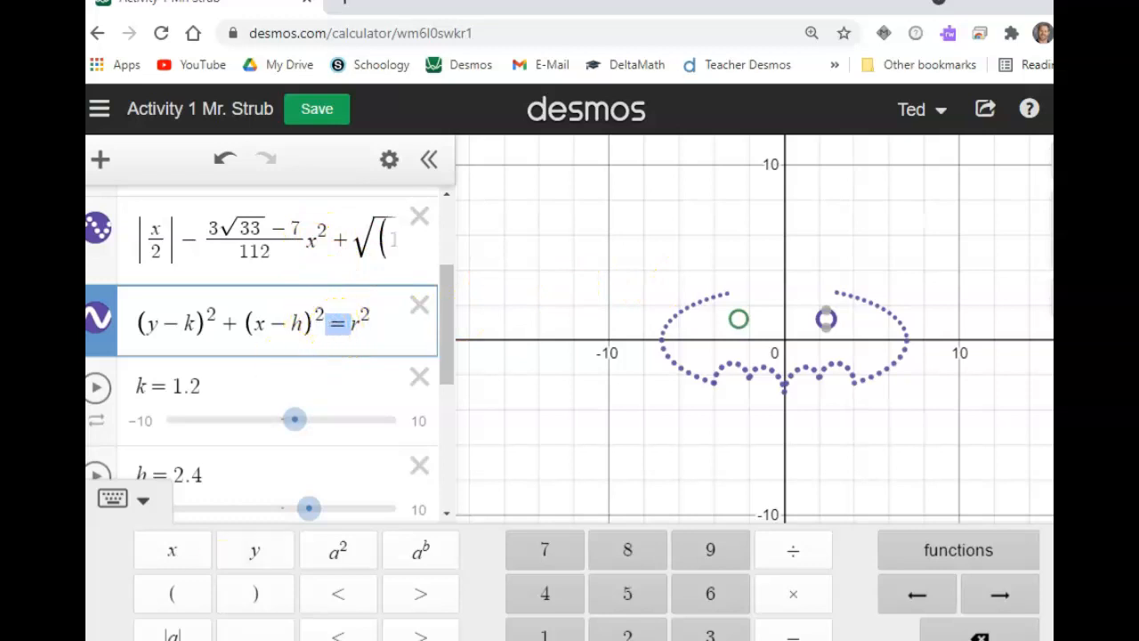
- Try shading the slider-driven circle's inside with ≤ and its outside with ≥, and restore the equals sign
click(347, 636)
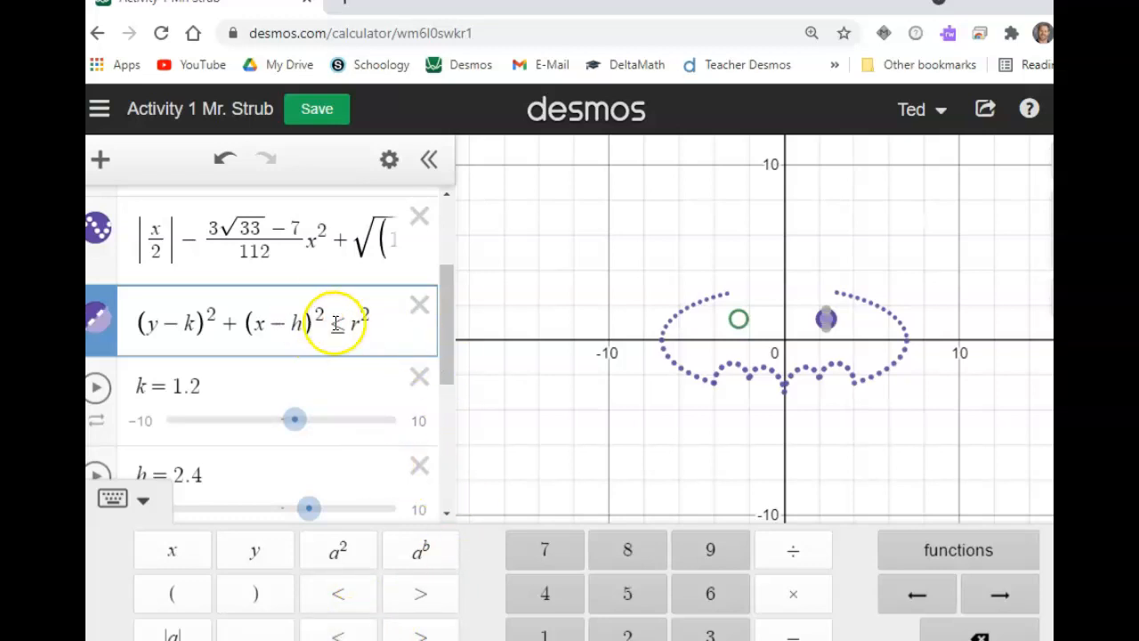
mouse_move(827, 321)
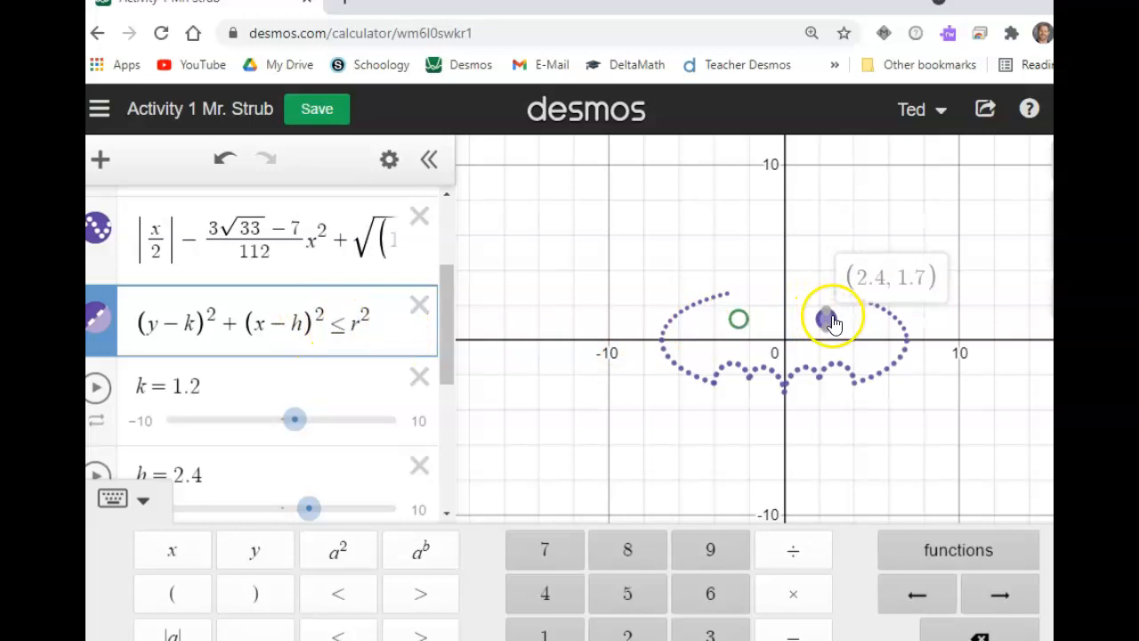
click(332, 328)
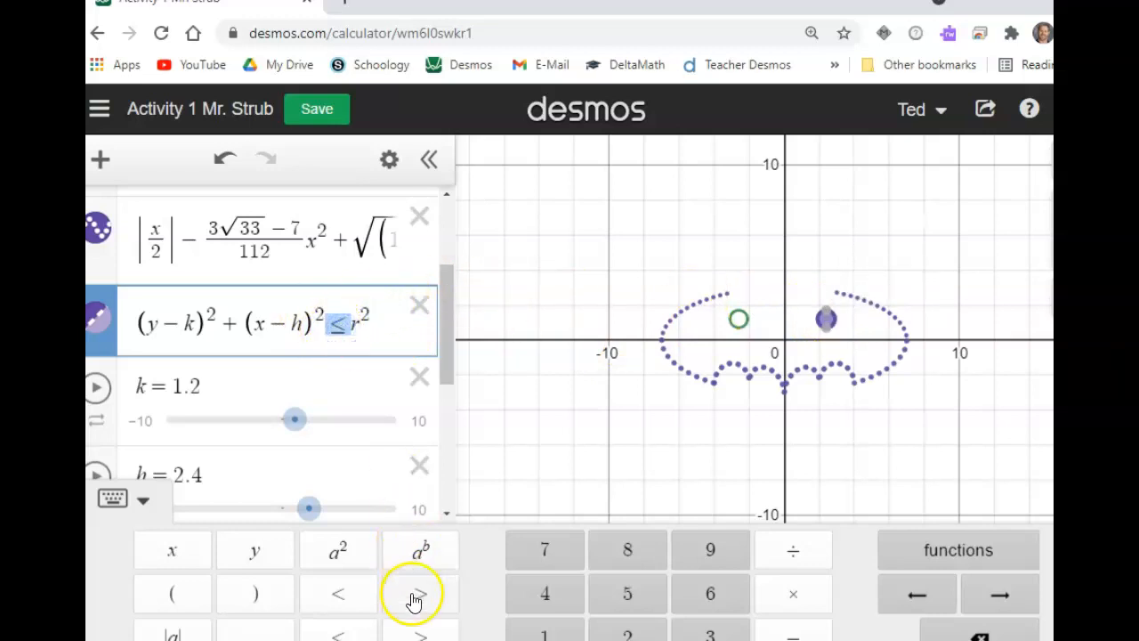
click(421, 632)
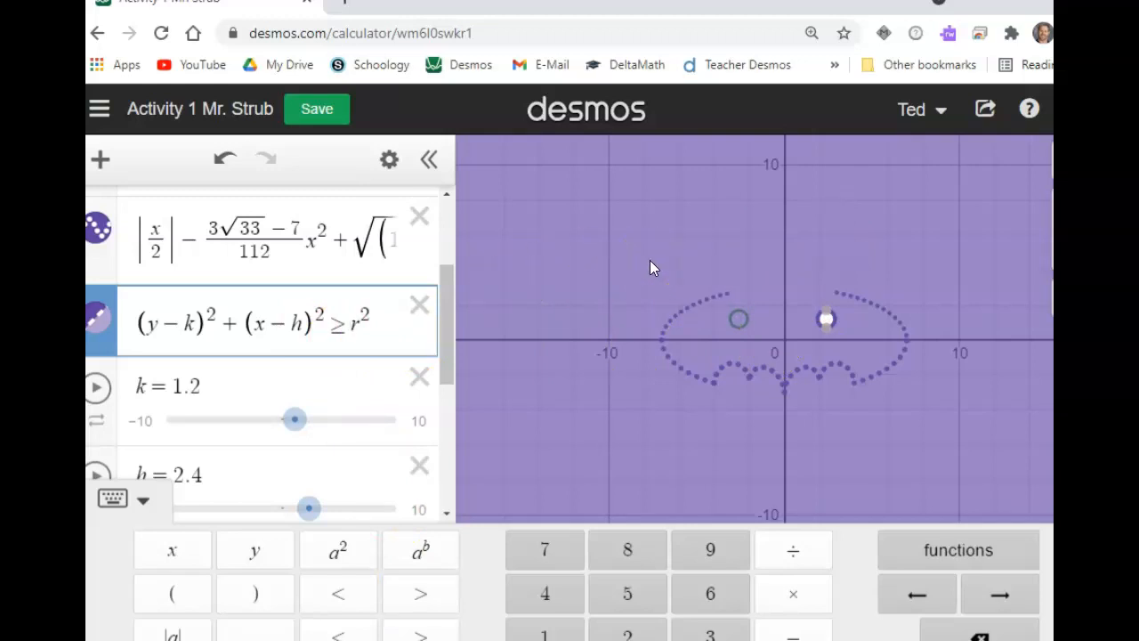
click(336, 327)
text(=)
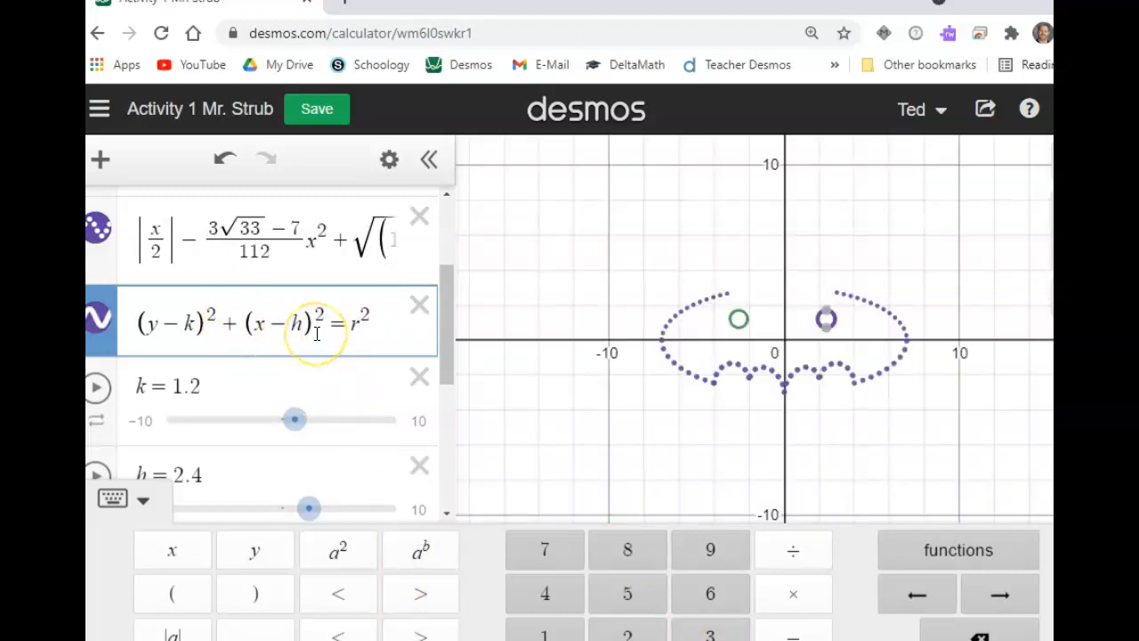
- Shade the inside of the green circle by replacing the equals sign in its equation with ≤
scroll(316, 333, down, 5)
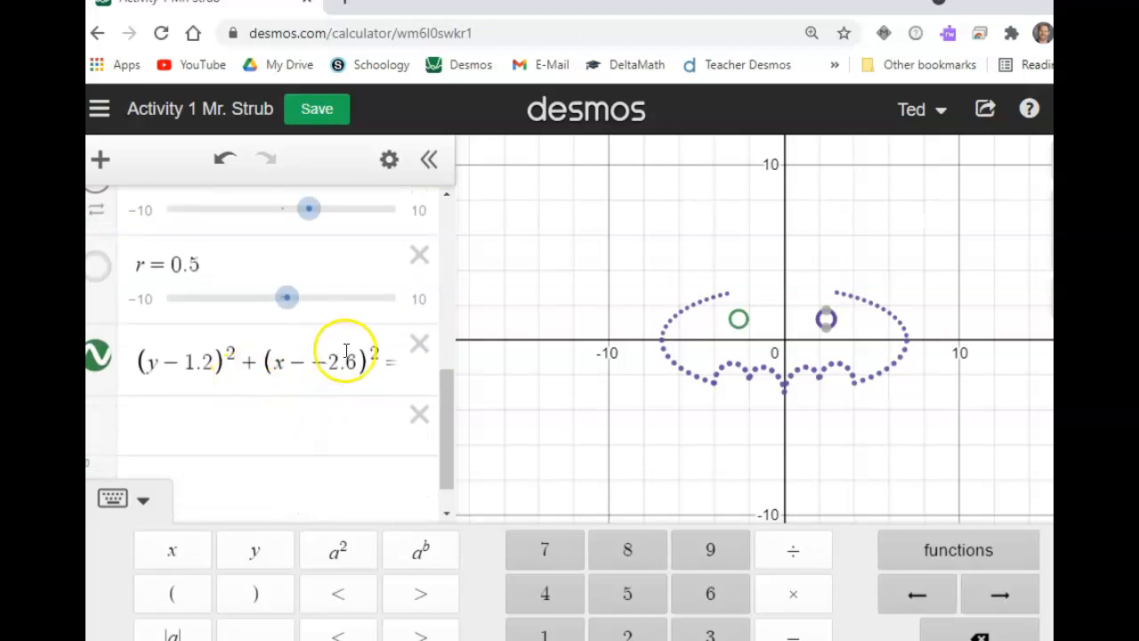
click(384, 365)
drag(381, 393, 394, 397)
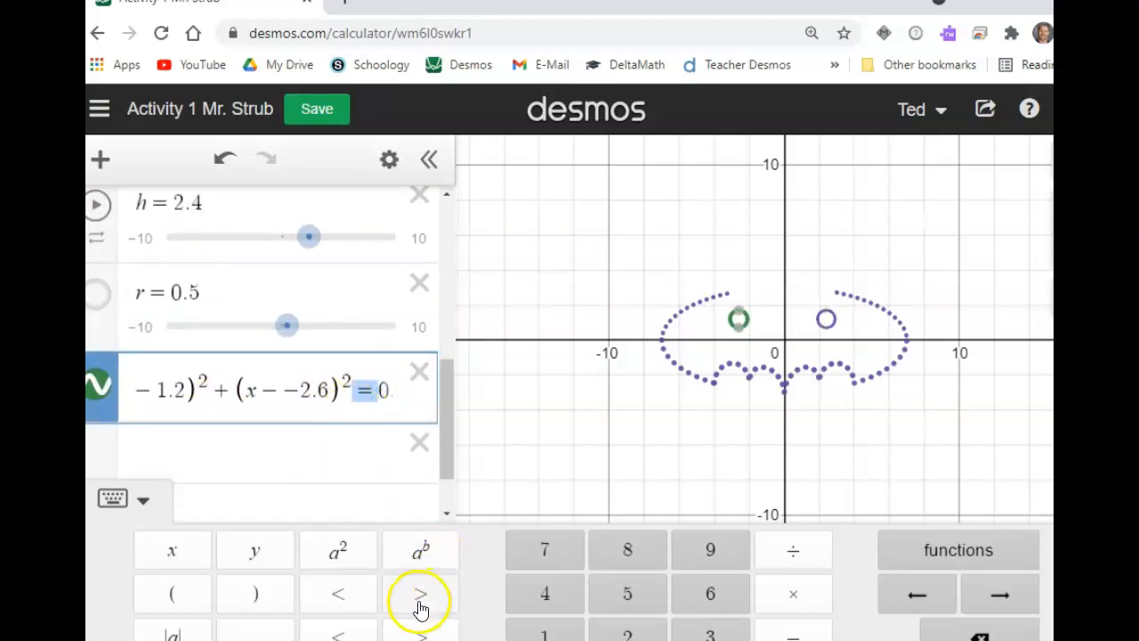
click(349, 630)
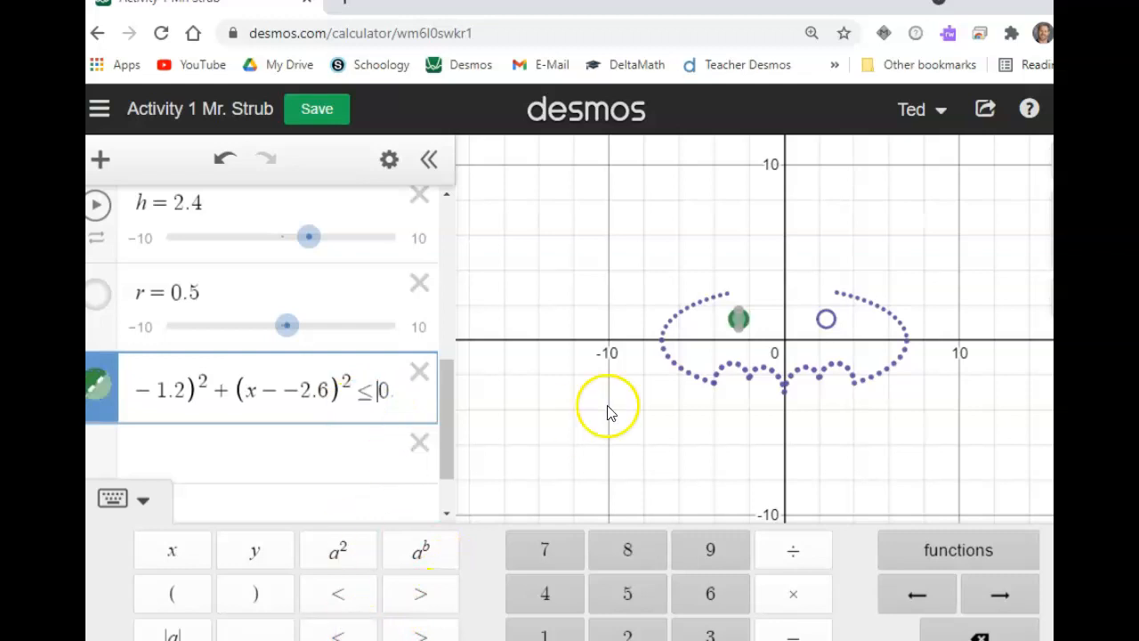
click(661, 223)
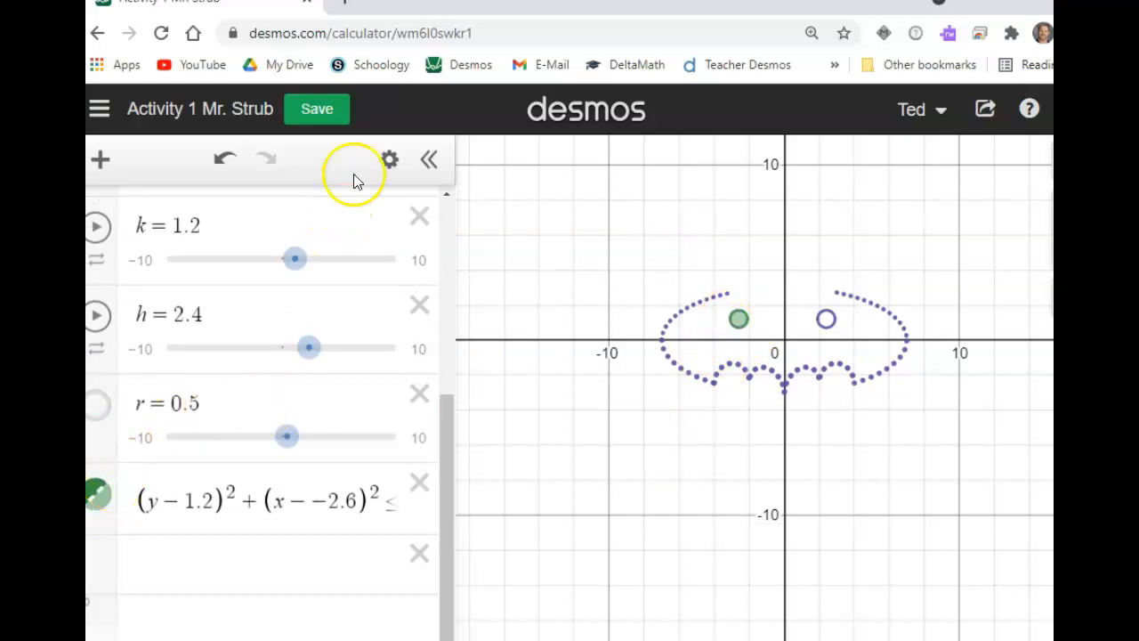
- Change the shaded green circle's color to black
click(389, 159)
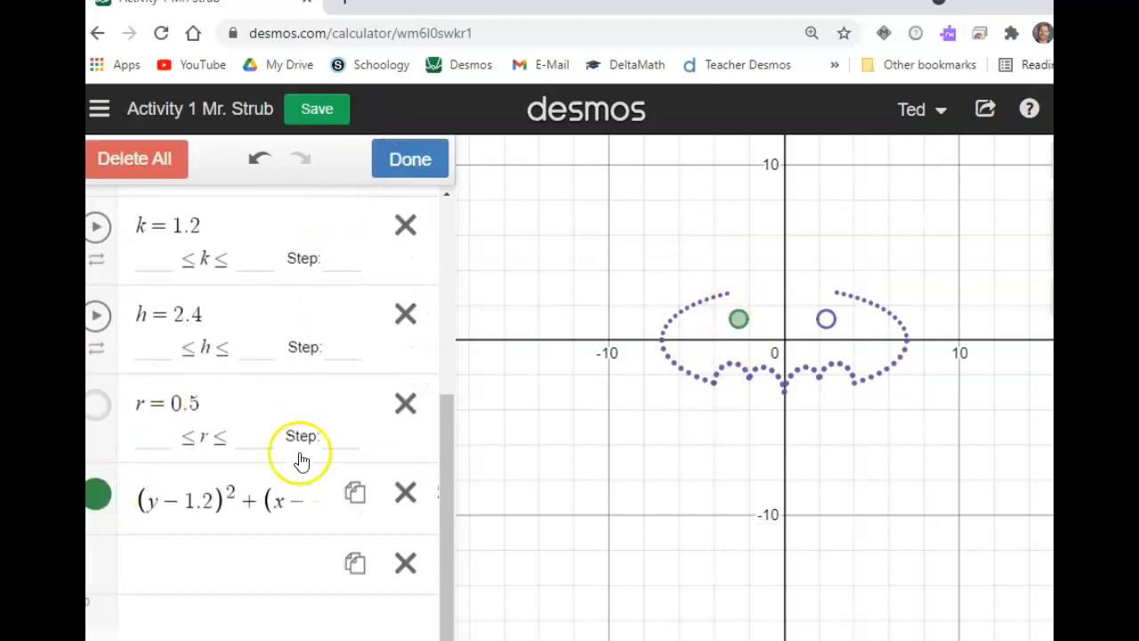
click(108, 503)
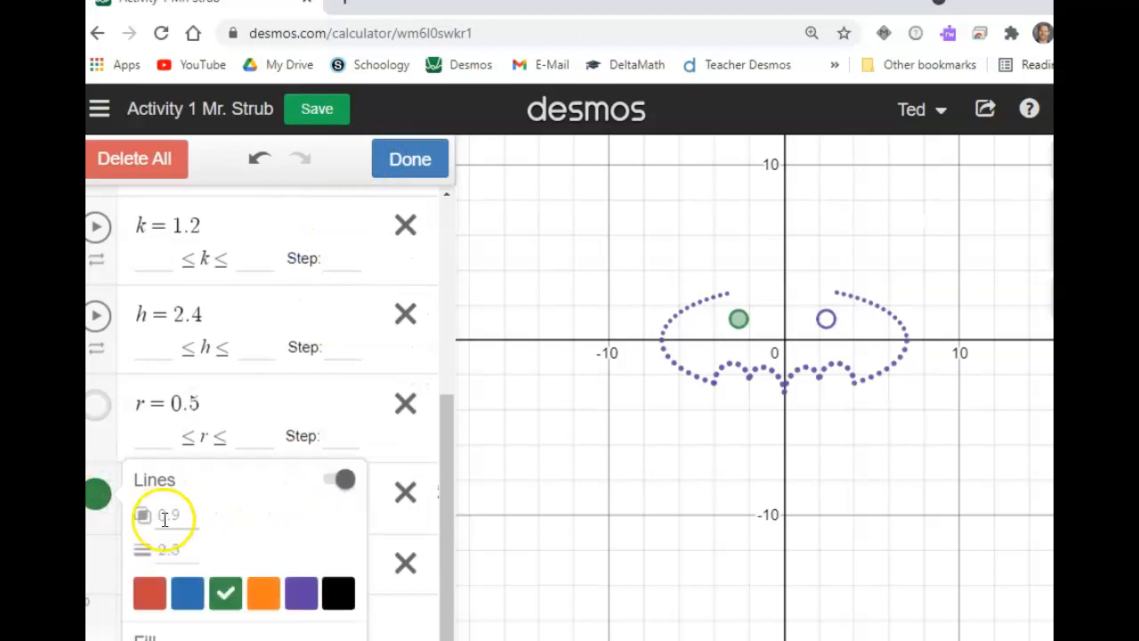
click(336, 598)
click(541, 509)
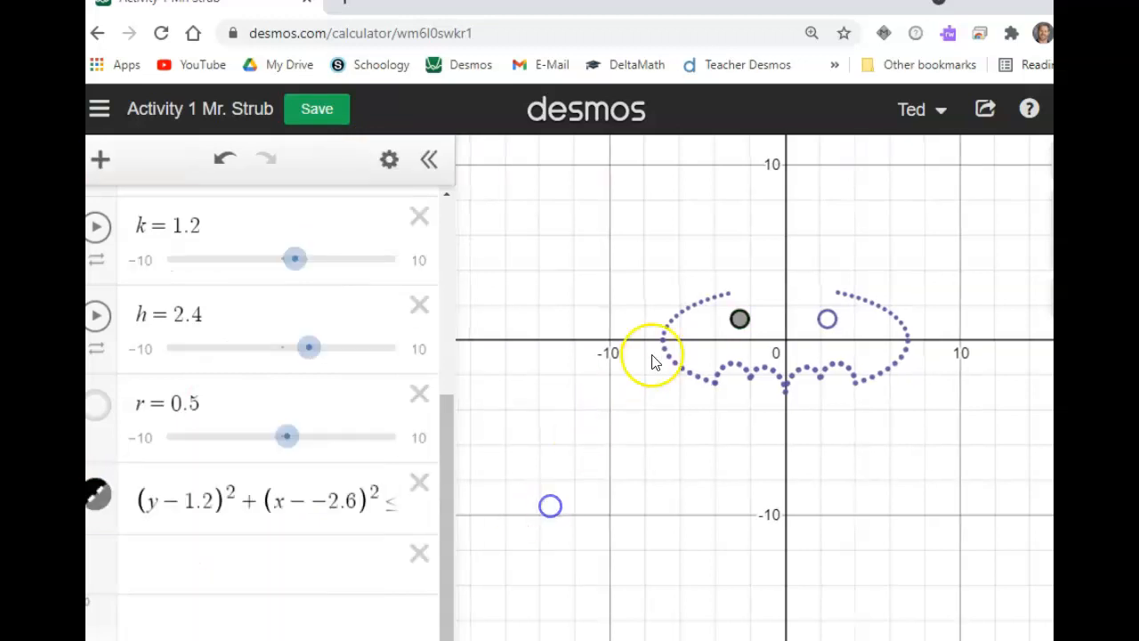
click(518, 246)
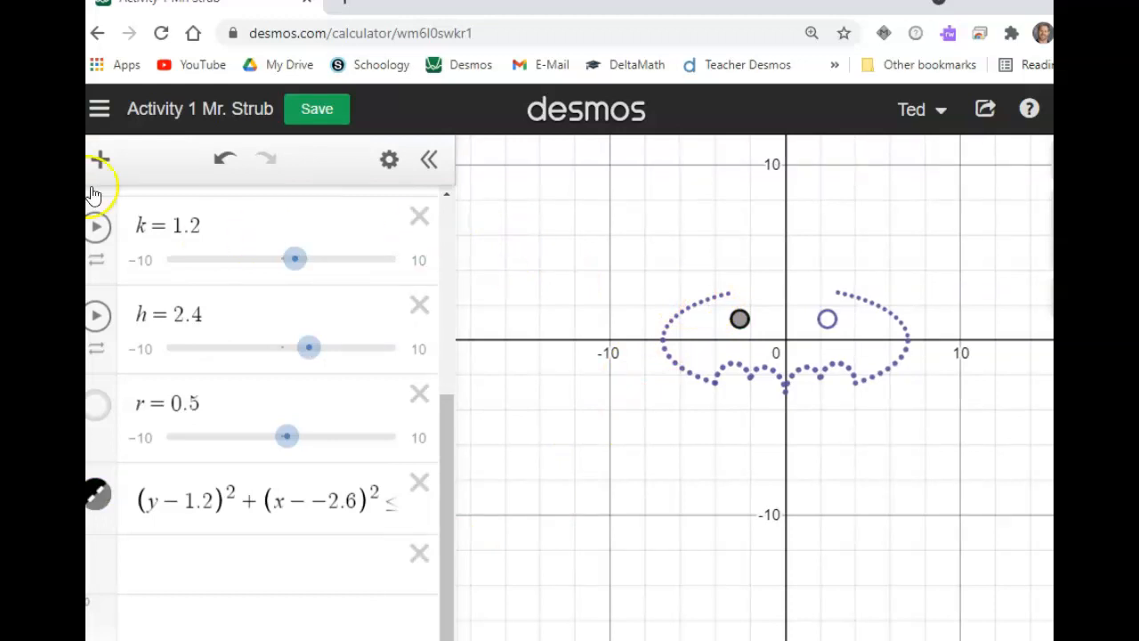
- Start a new blank graph, open its title dialog, and close it without entering a title
click(99, 111)
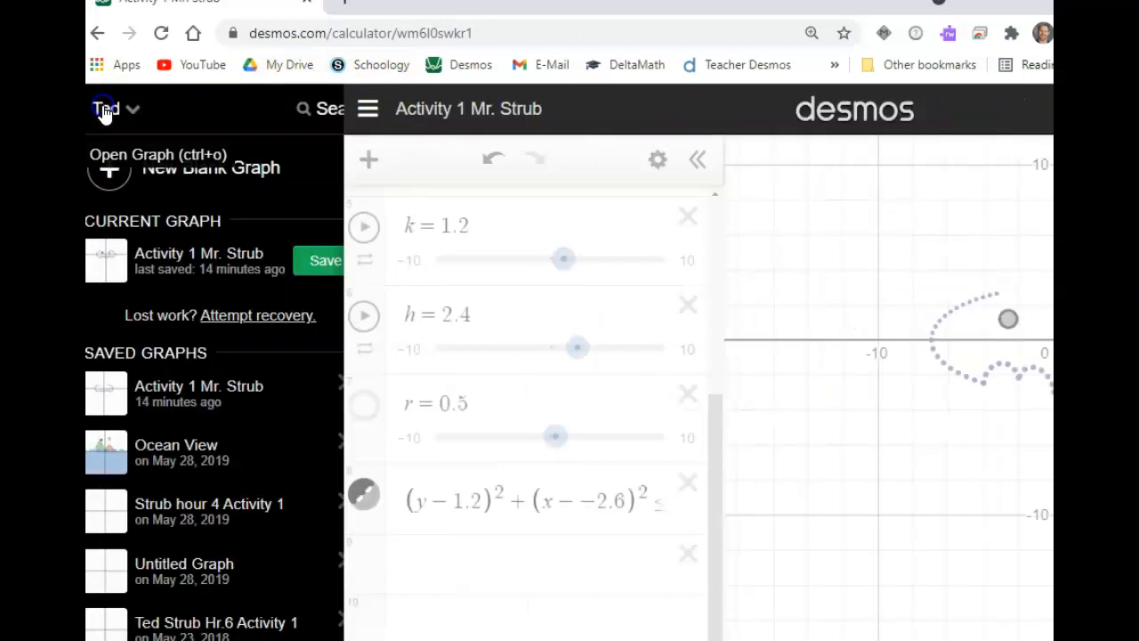
click(148, 165)
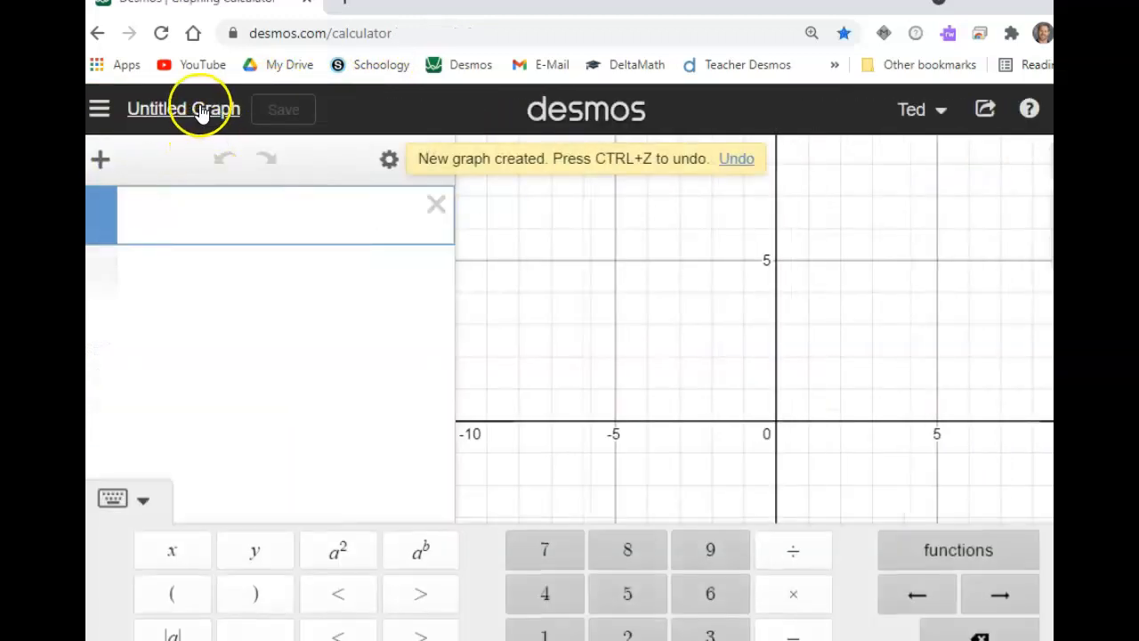
click(179, 110)
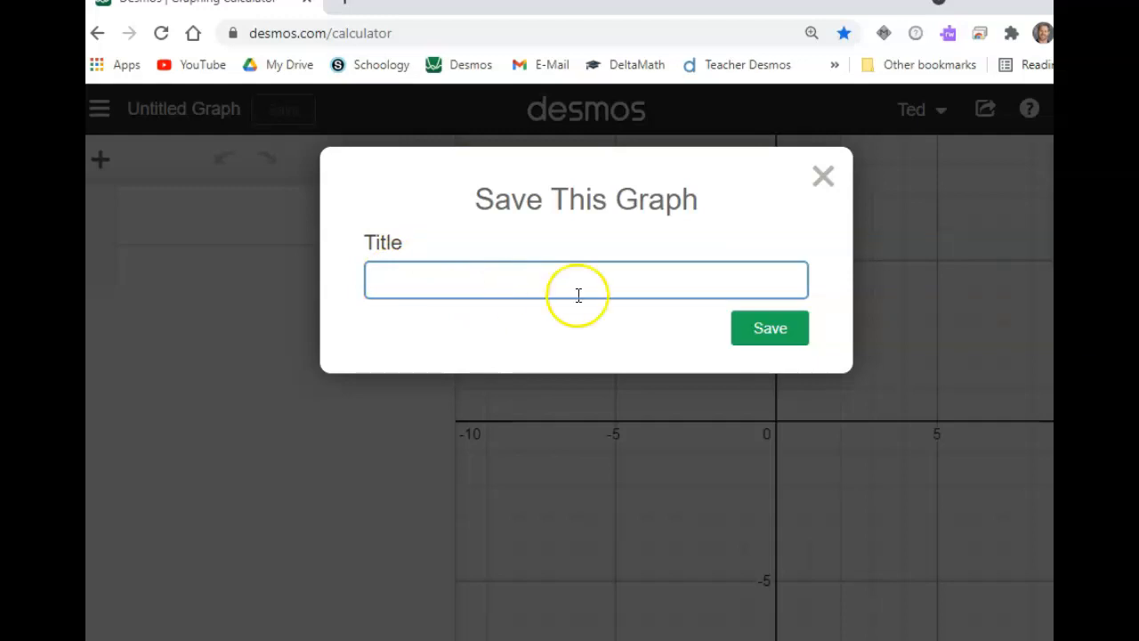
click(822, 177)
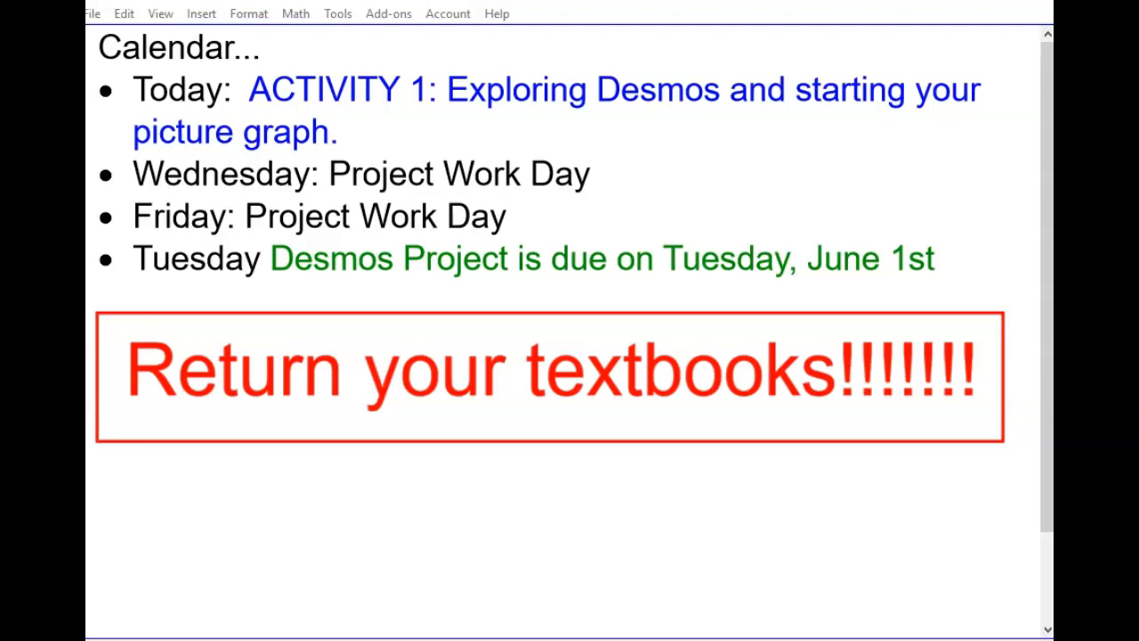
- Bring up the math project and Math Project example graphs in the browser and examine their circular flower designs
drag(87, 267, 596, 2)
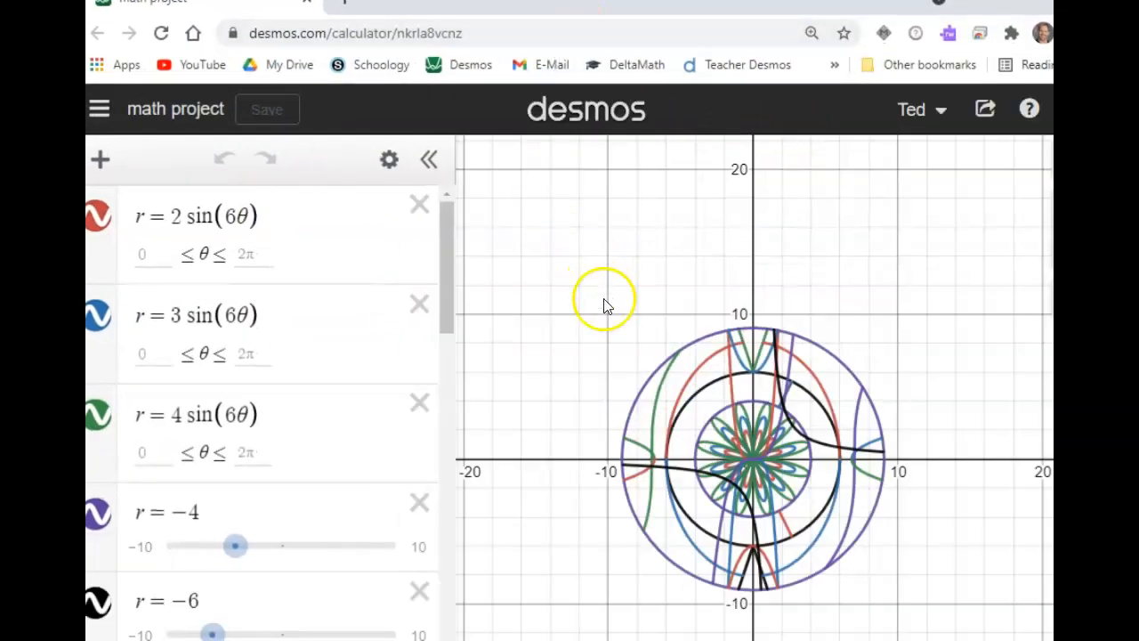
scroll(596, 285, up, 5)
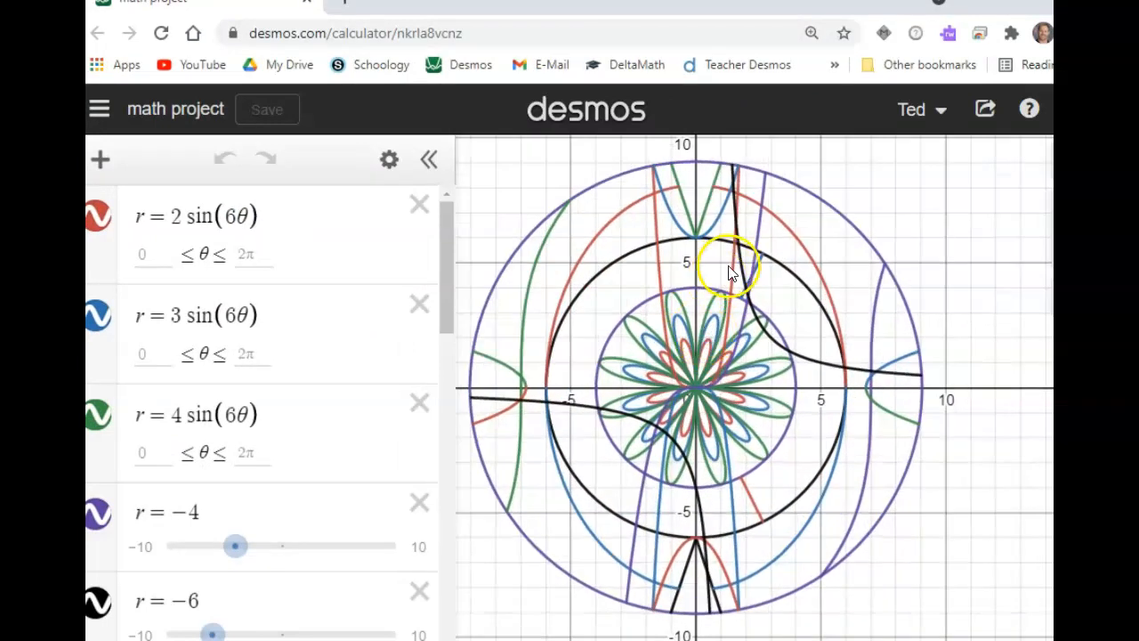
drag(728, 271, 801, 268)
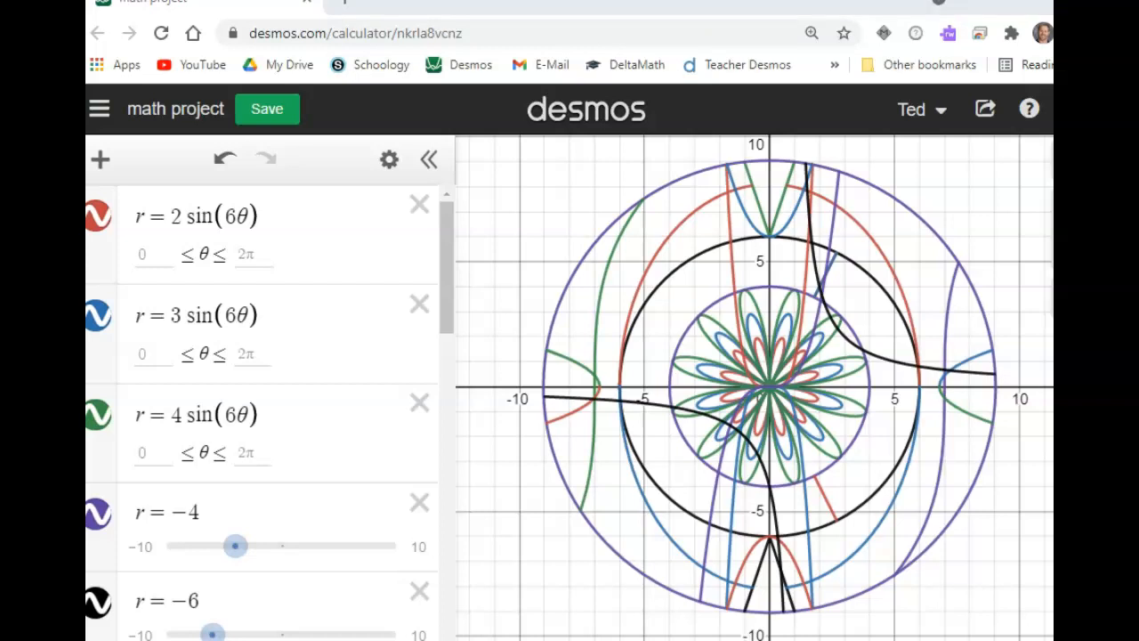
drag(0, 462, 391, 1)
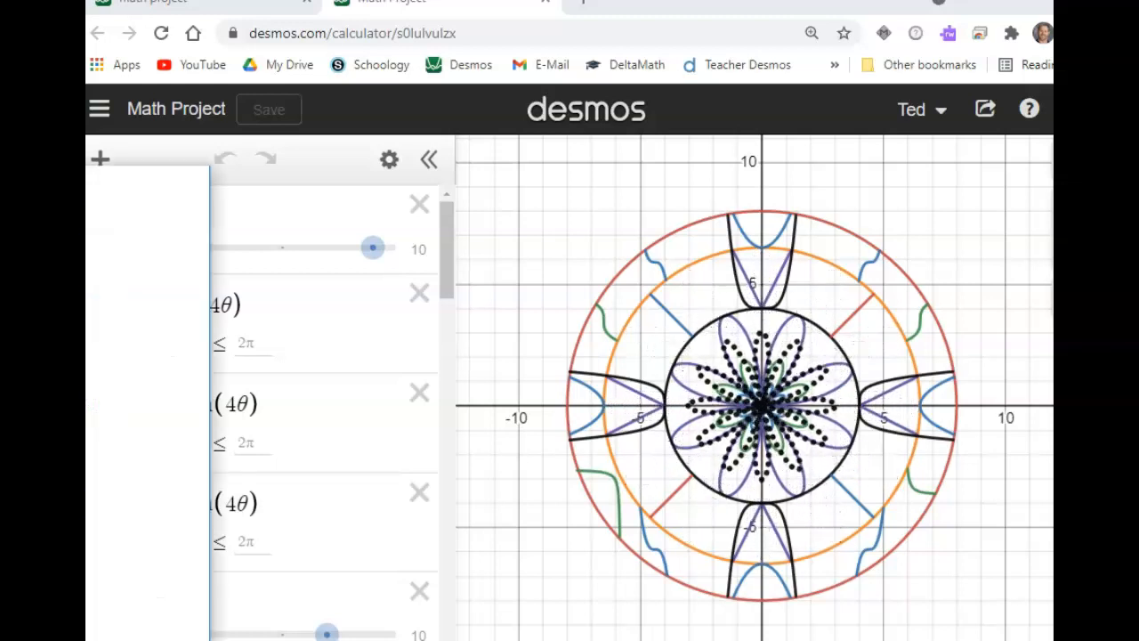
- Bring the Grilled Cheese example graph into the browser window and examine the picture up close and as a whole
drag(345, 156, 489, 22)
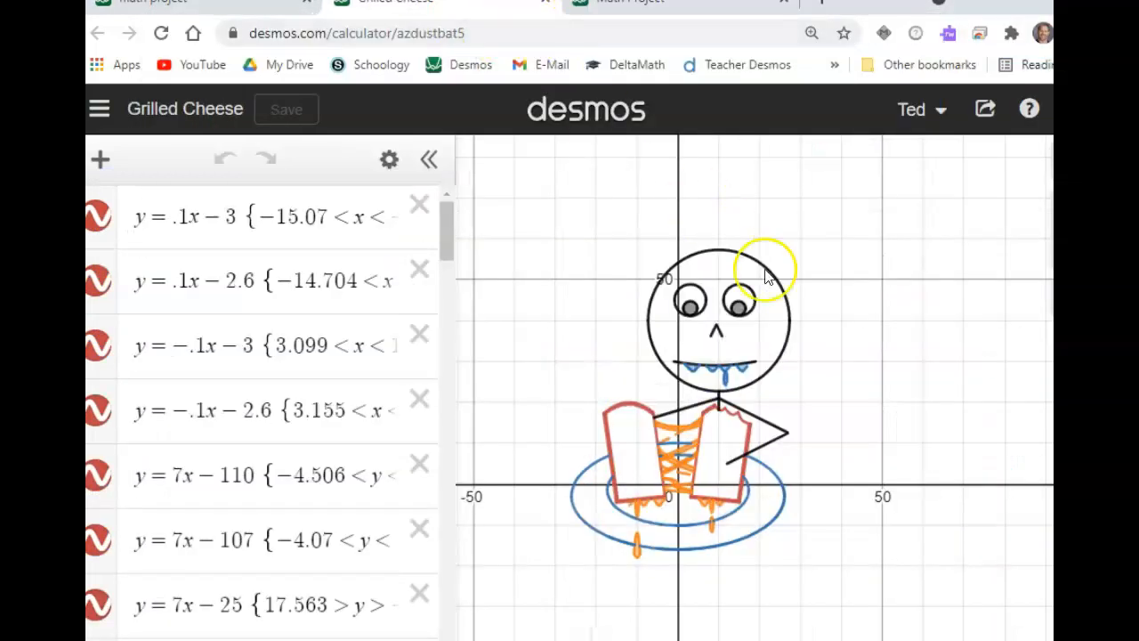
scroll(895, 427, up, 3)
drag(828, 354, 958, 329)
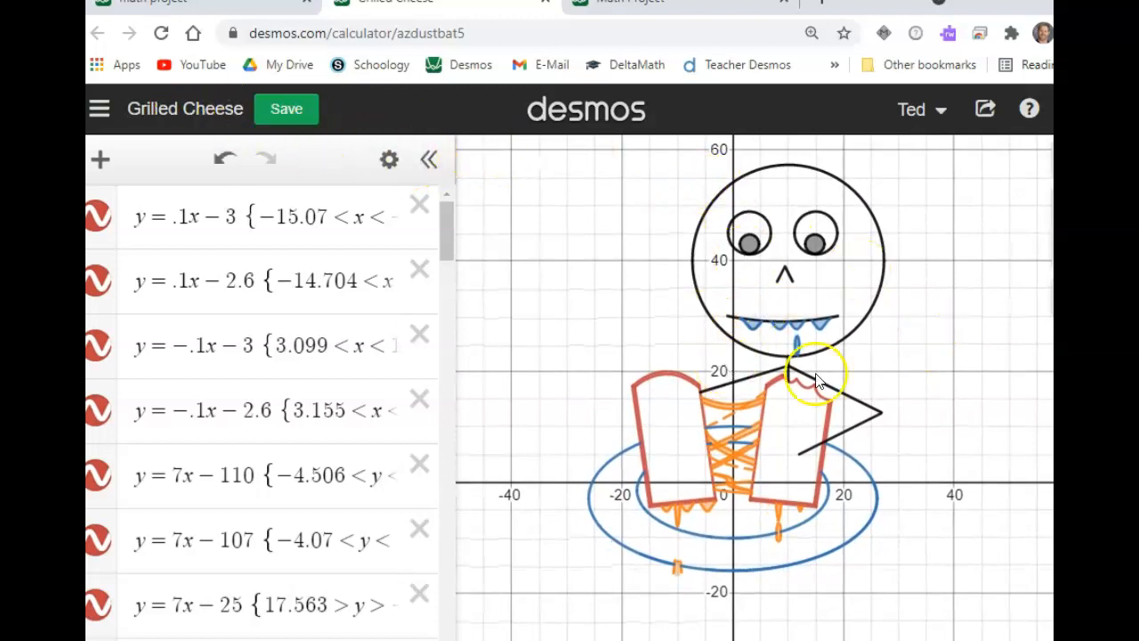
scroll(863, 434, up, 2)
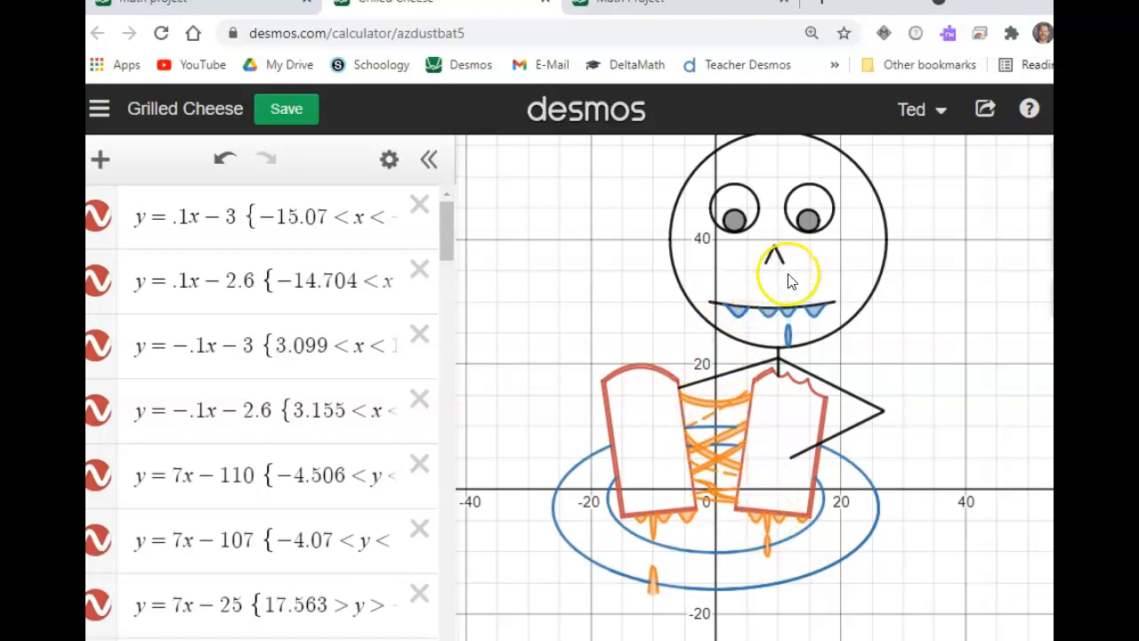
scroll(789, 277, down, 2)
scroll(788, 282, down, 2)
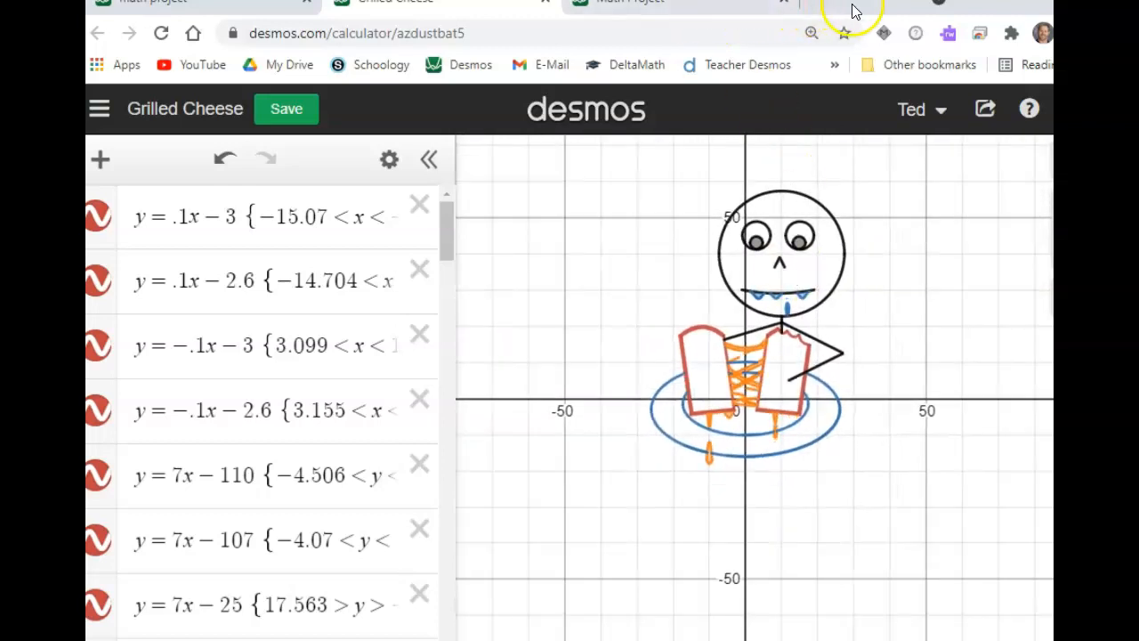
- Search Google for "desmos picture graphs" in a new browser tab
drag(853, 9, 826, 33)
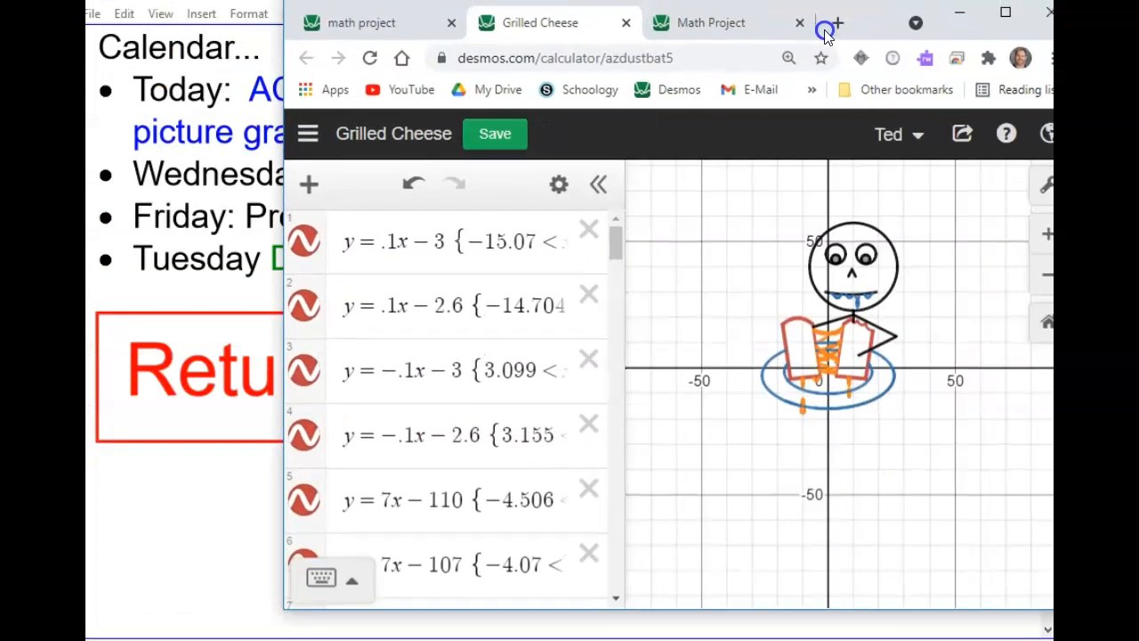
click(837, 23)
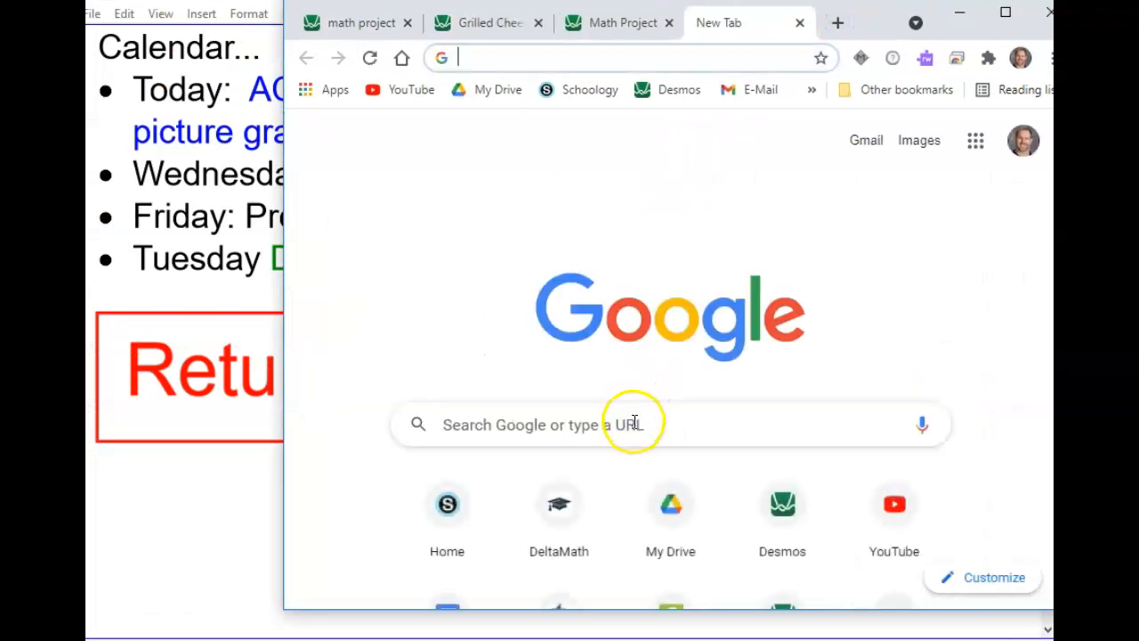
click(634, 423)
text(de3smos)
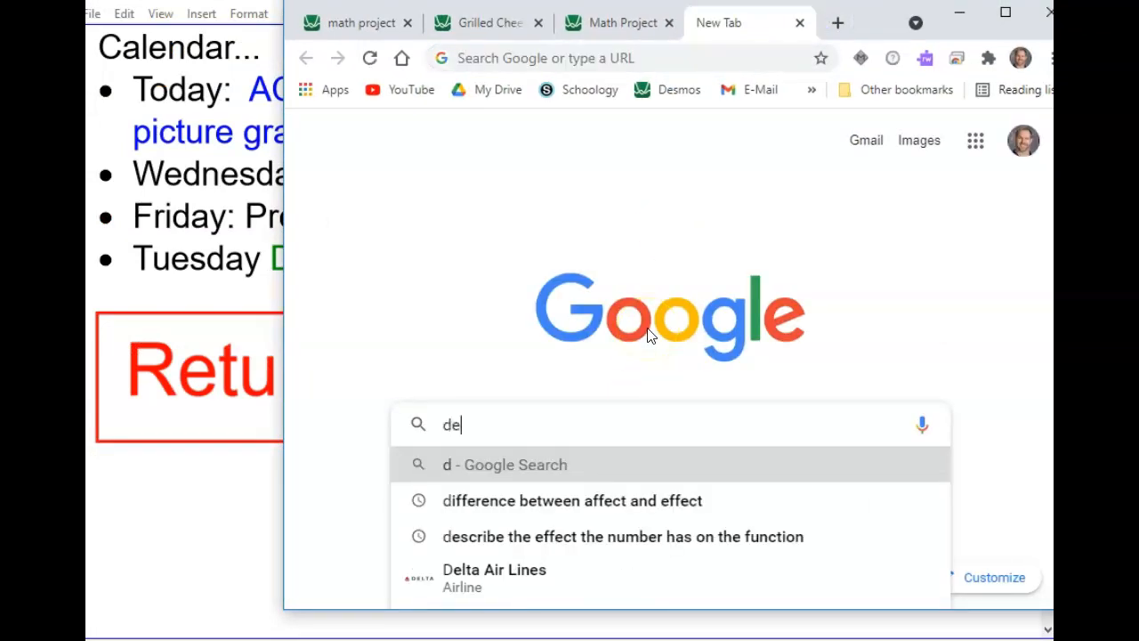
key(BackSpace)
key(BackSpace)
key(BackSpace)
key(BackSpace)
key(BackSpace)
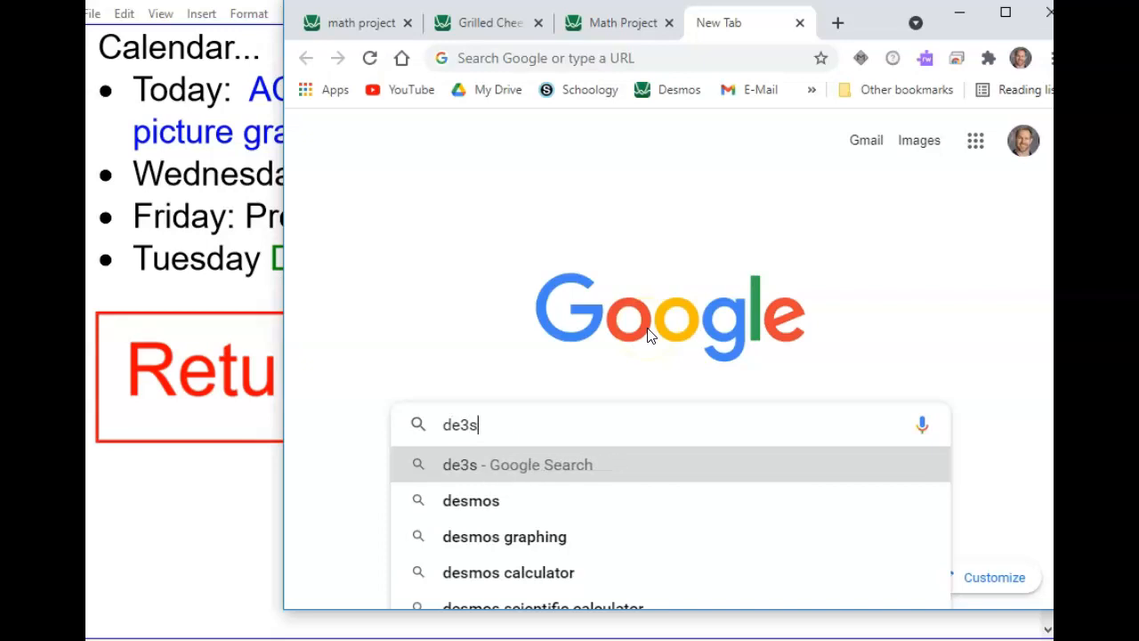
text(smos)
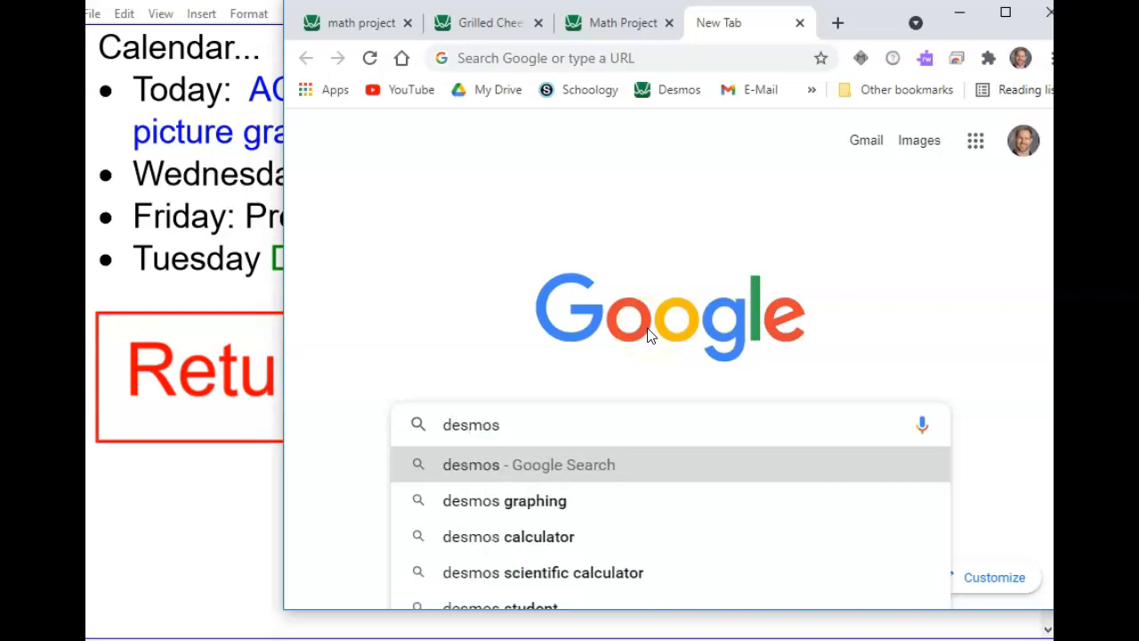
text( p)
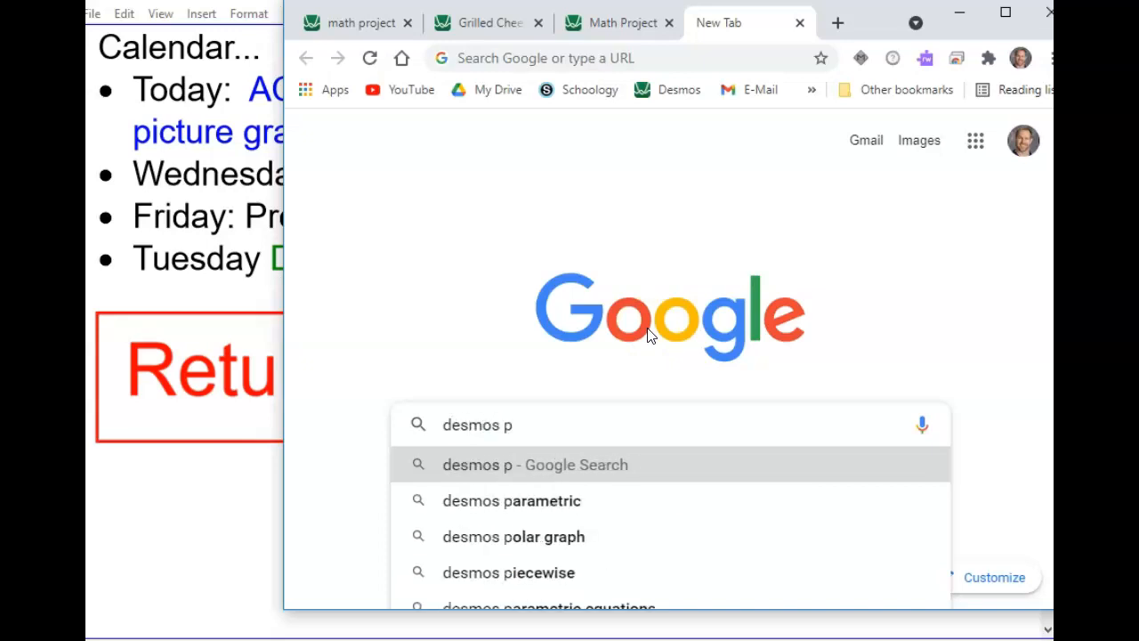
text(icture gra)
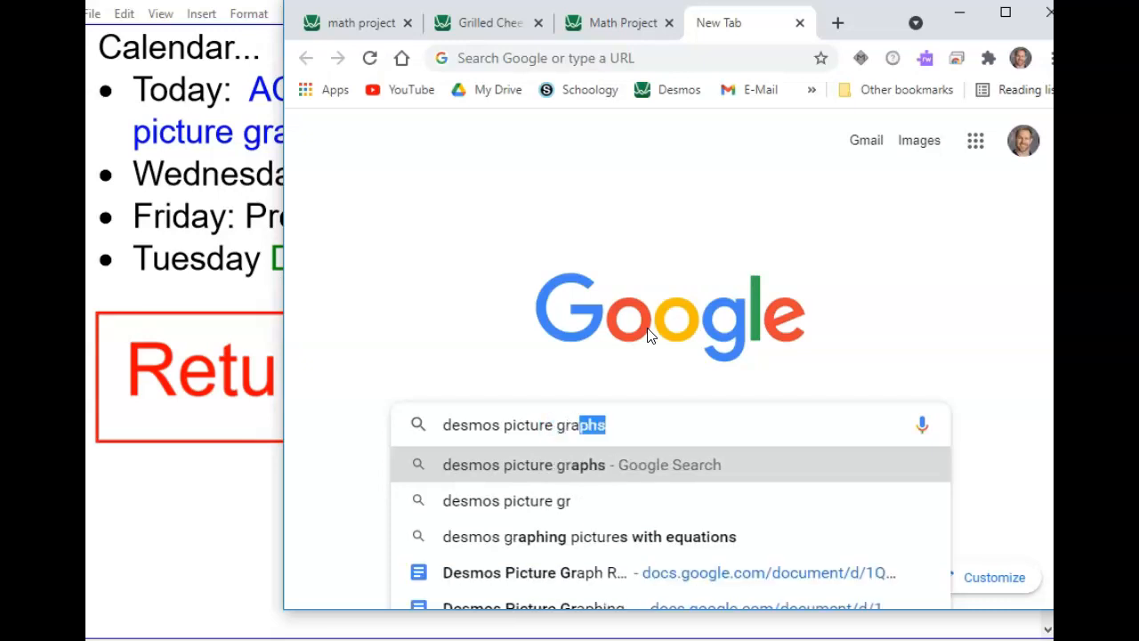
text(phs)
key(Return)
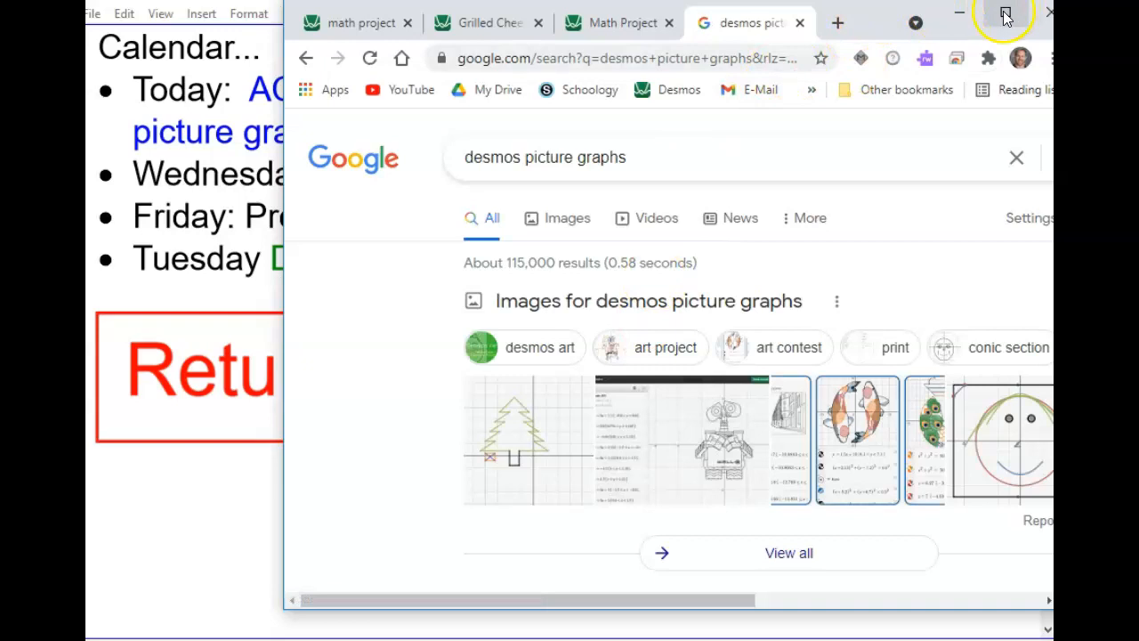
- Maximize the browser window and browse the image results for Desmos picture graphs
click(1006, 12)
click(362, 193)
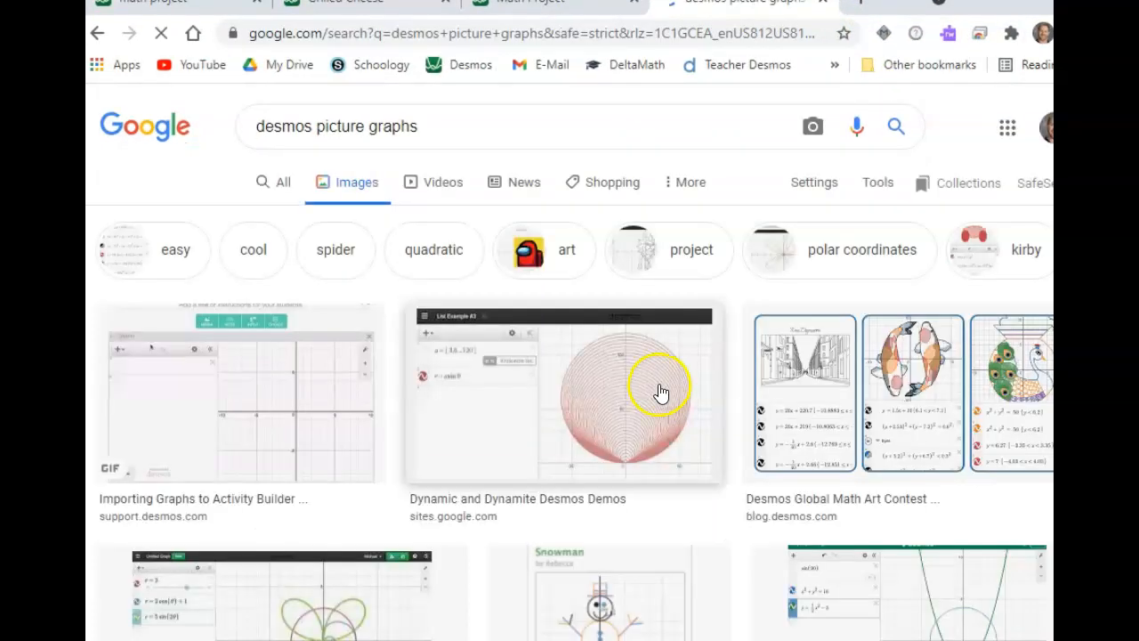
scroll(654, 374, down, 5)
scroll(654, 370, down, 10)
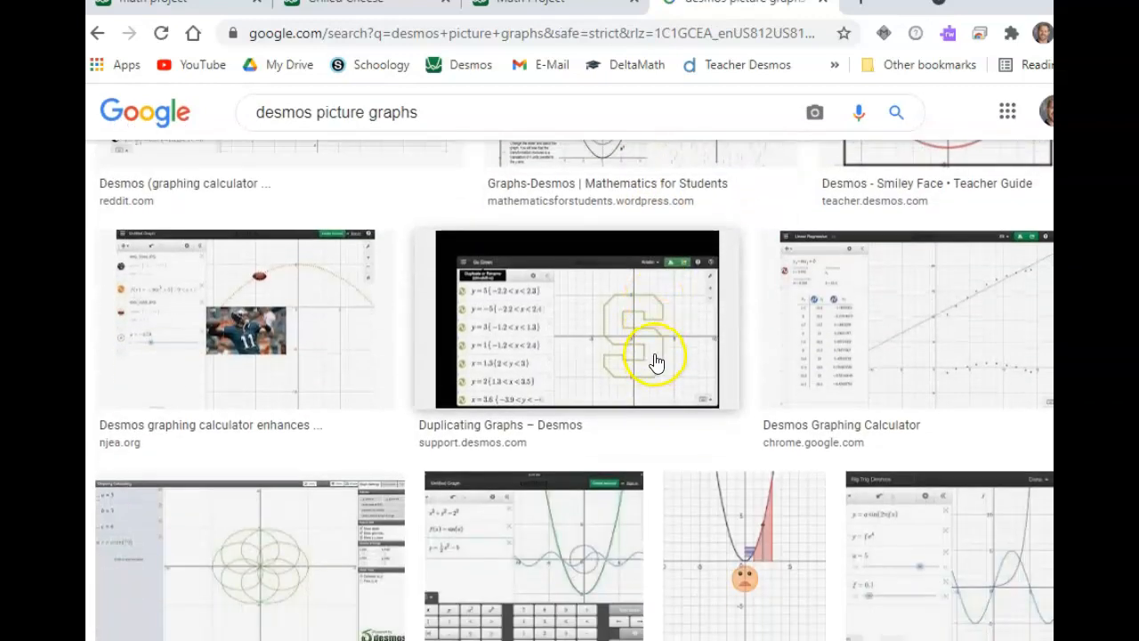
scroll(654, 357, down, 4)
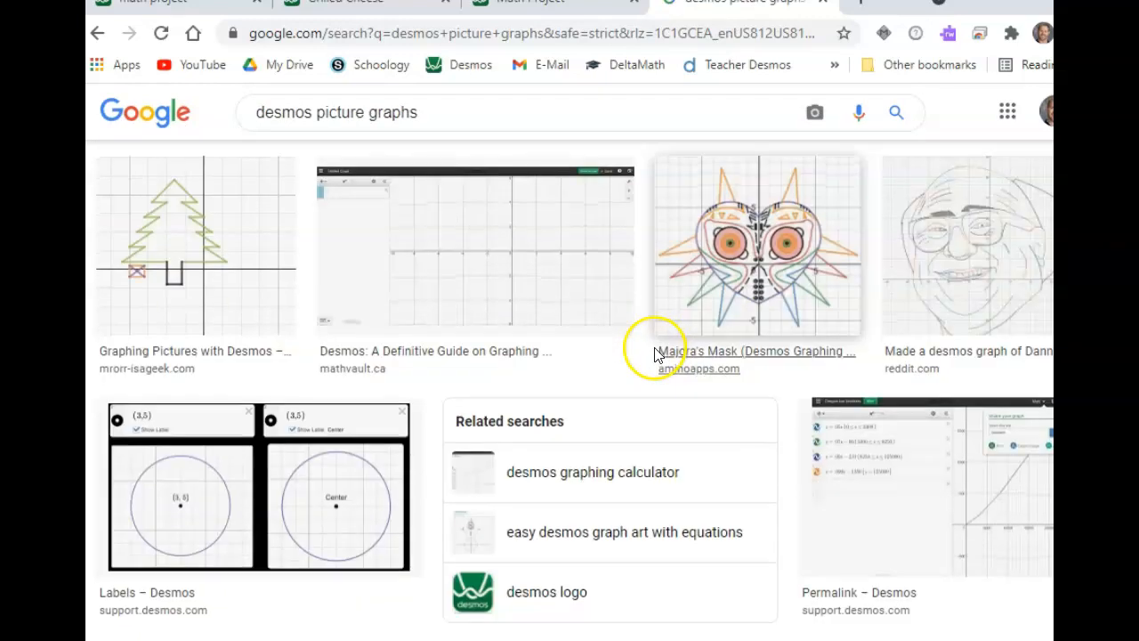
- Preview the Reddit Desmos graph of Danny Devito and look through its related images and the neighbouring results
click(945, 234)
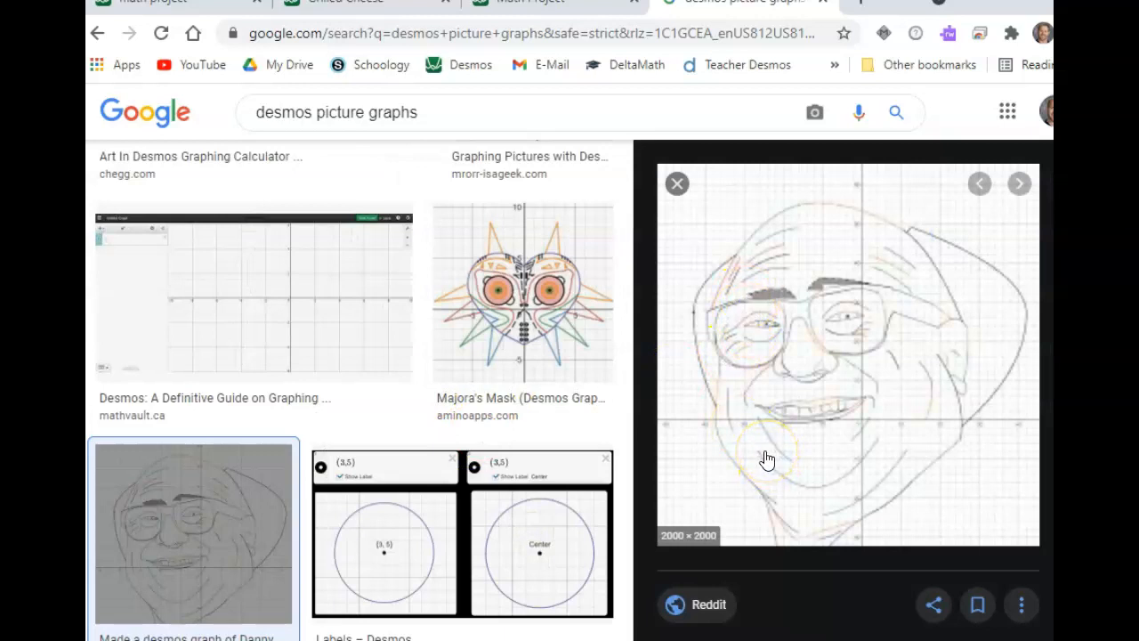
scroll(767, 459, down, 2)
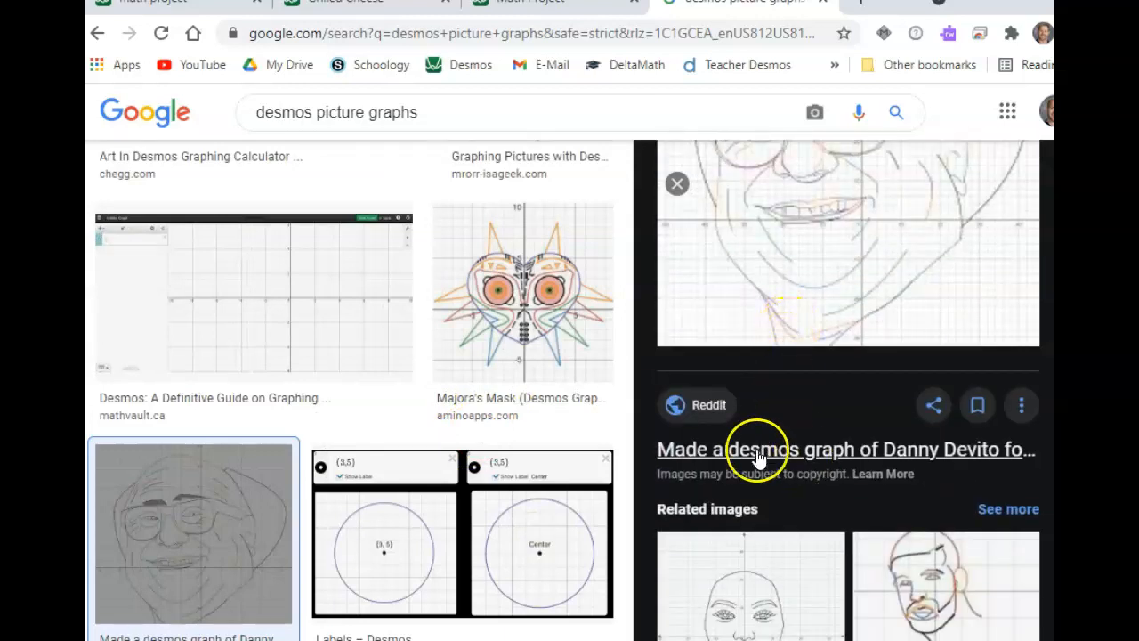
scroll(504, 432, down, 5)
scroll(851, 572, down, 2)
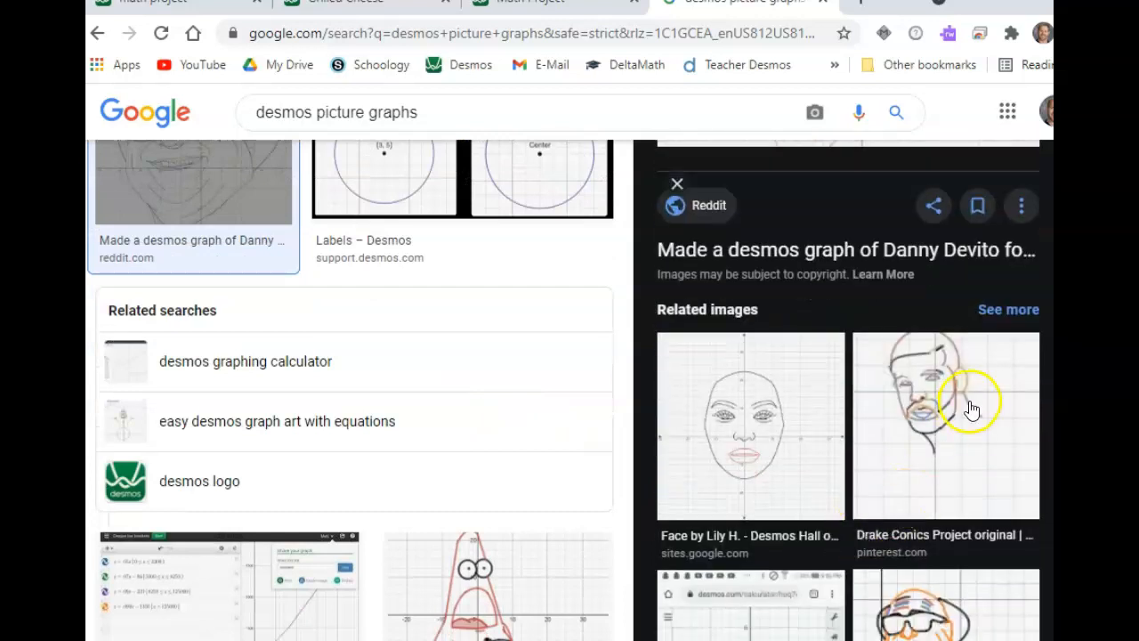
scroll(534, 418, down, 3)
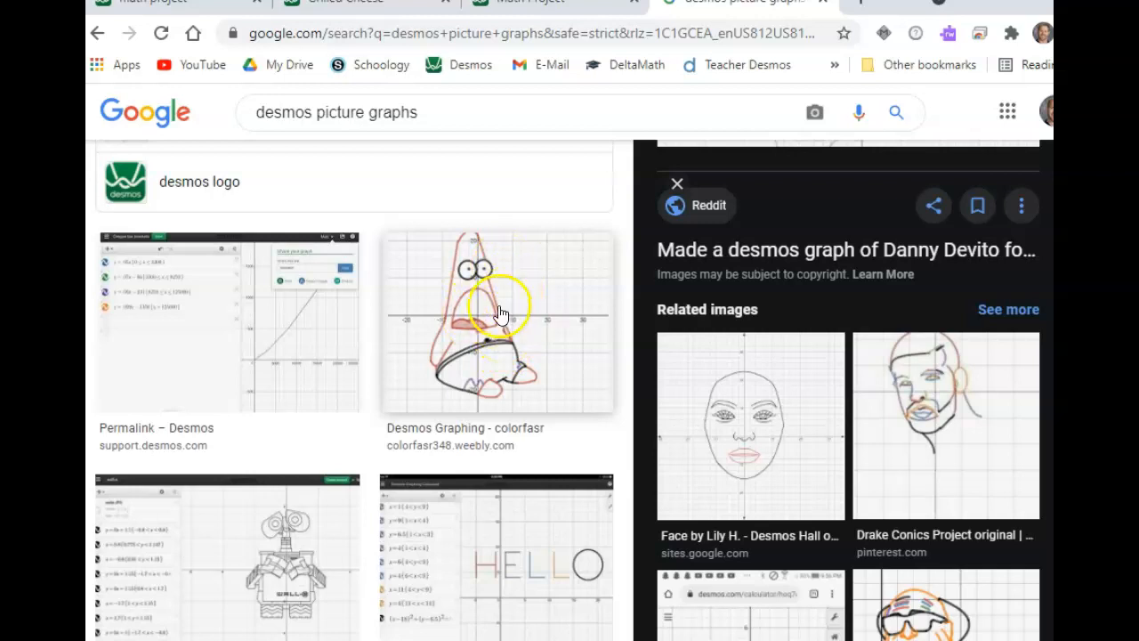
- Preview the helmet graph from pinterest.com further down the image results, and return to the calendar page
scroll(494, 313, down, 10)
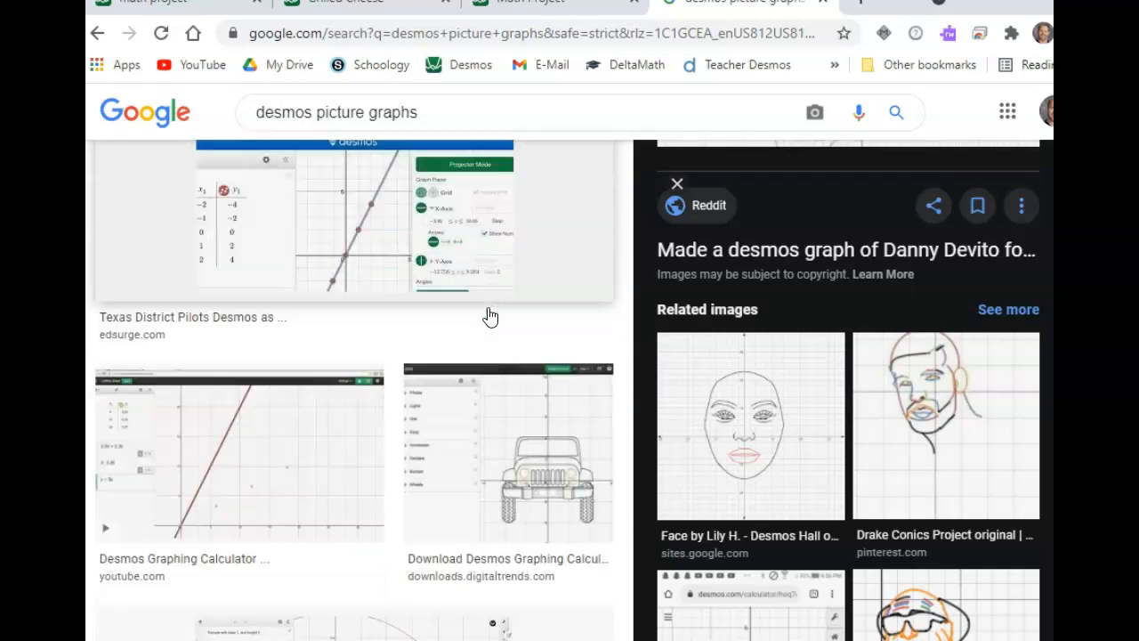
scroll(488, 316, down, 8)
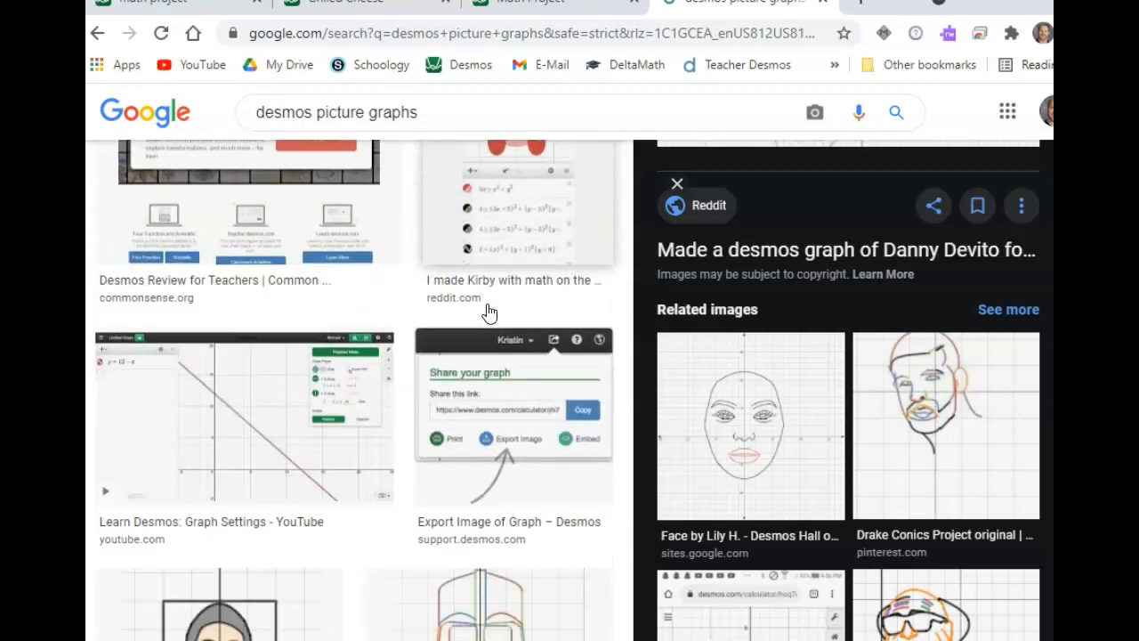
scroll(488, 314, down, 3)
click(465, 387)
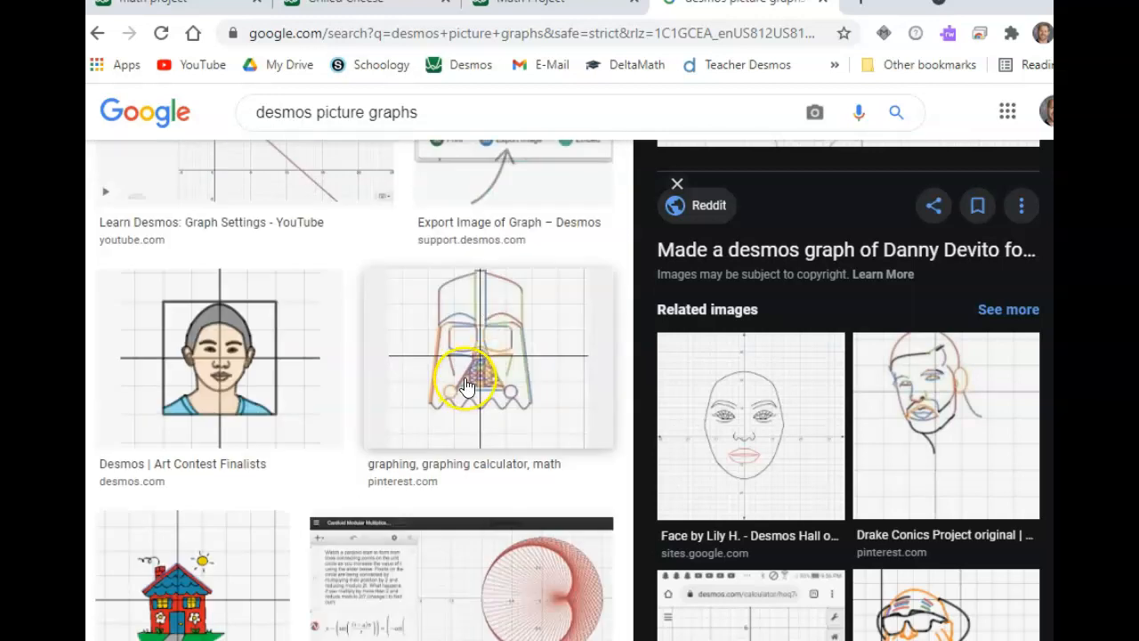
click(490, 346)
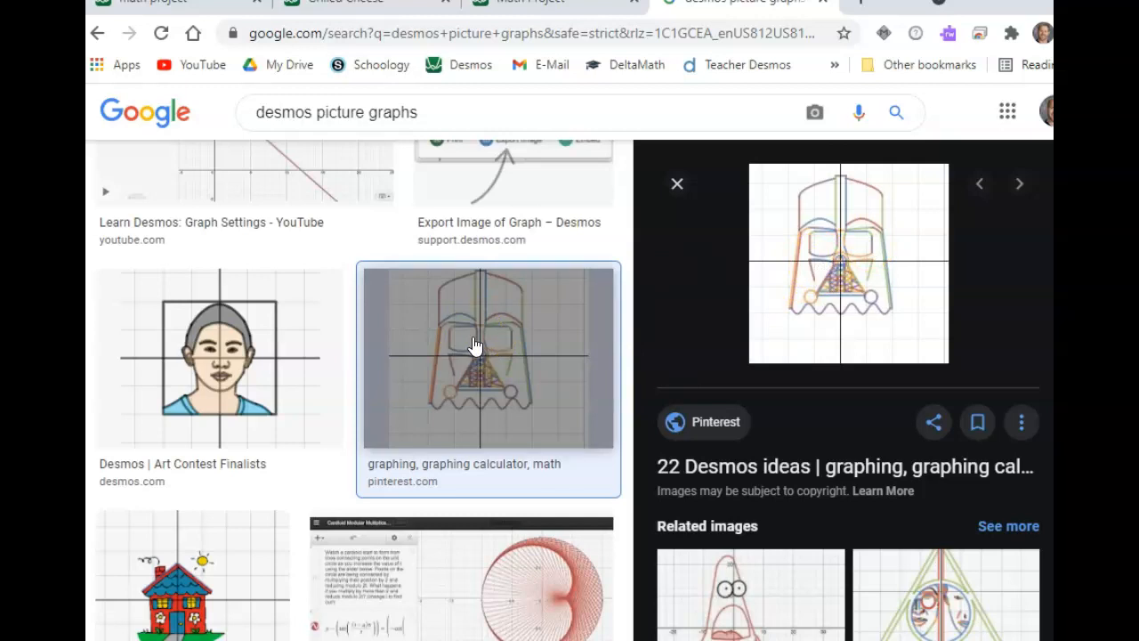
double_click(906, 16)
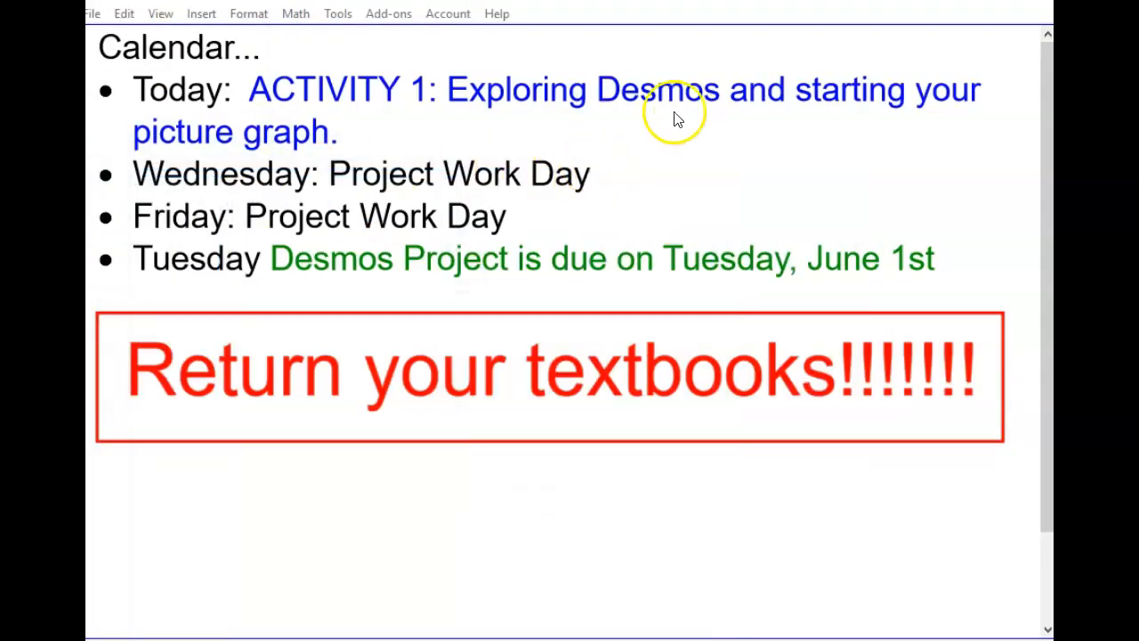